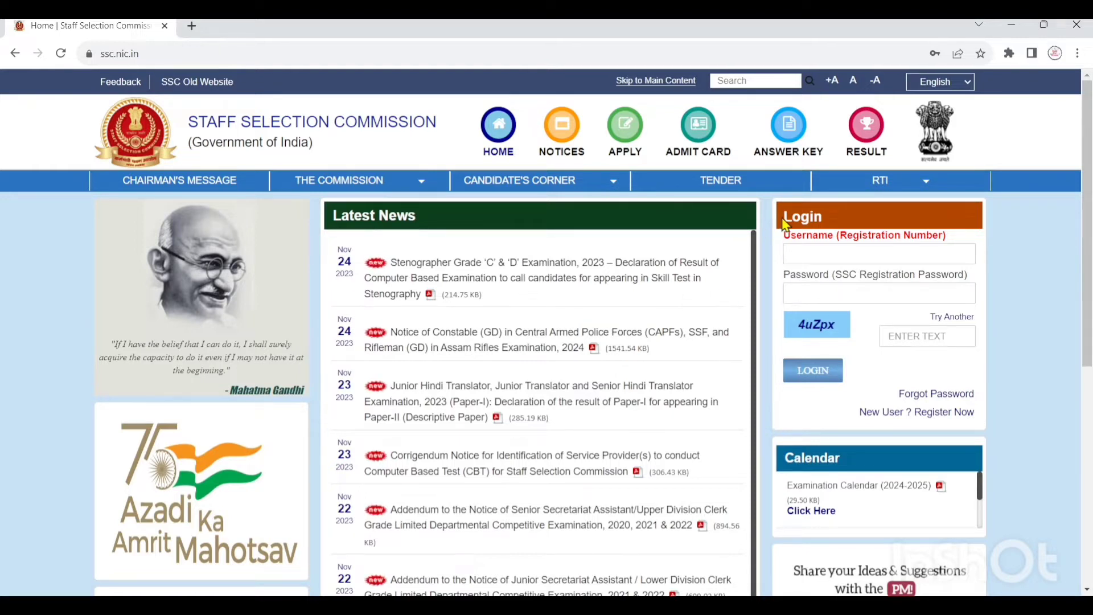
- Highlight the Login heading and Username label, then bring up the Forgot Registration ID / Password form
left_click_drag(784, 217, 832, 222)
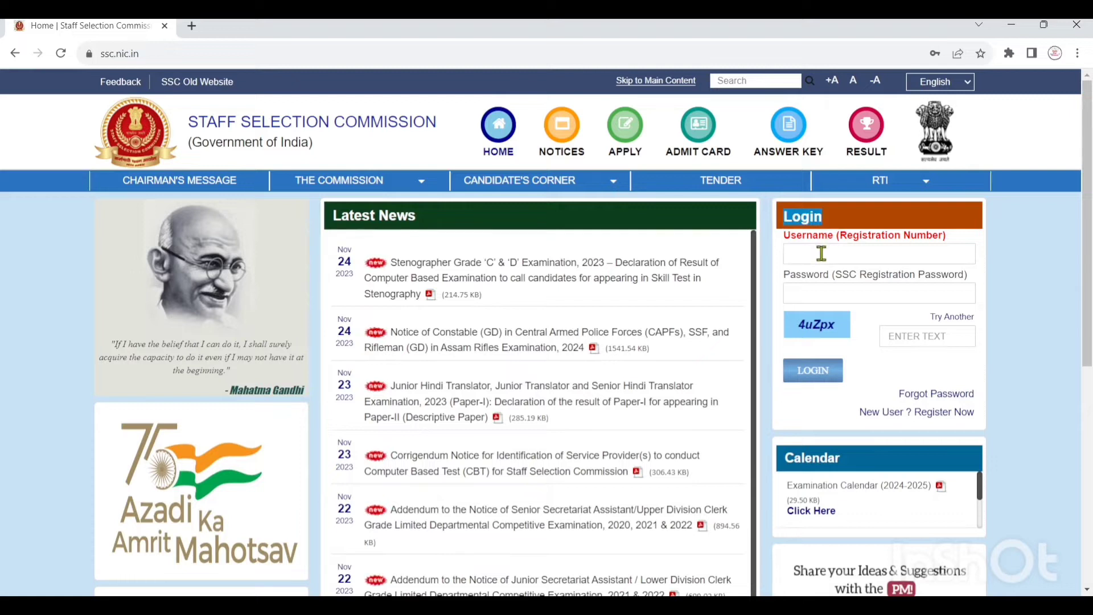
double_click(791, 236)
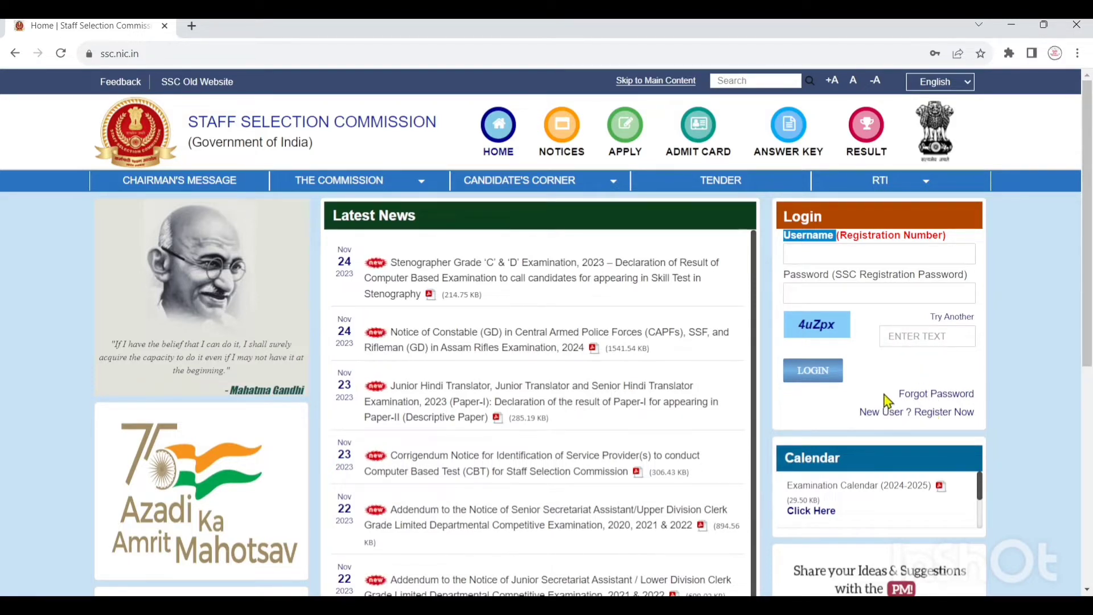
left_click(893, 375)
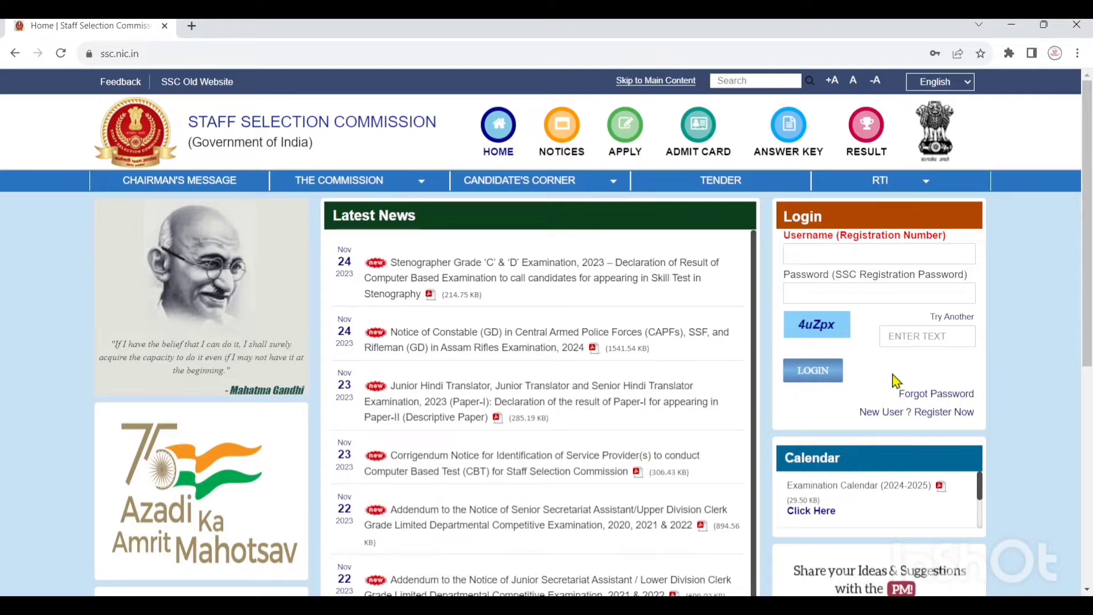
left_click(923, 396)
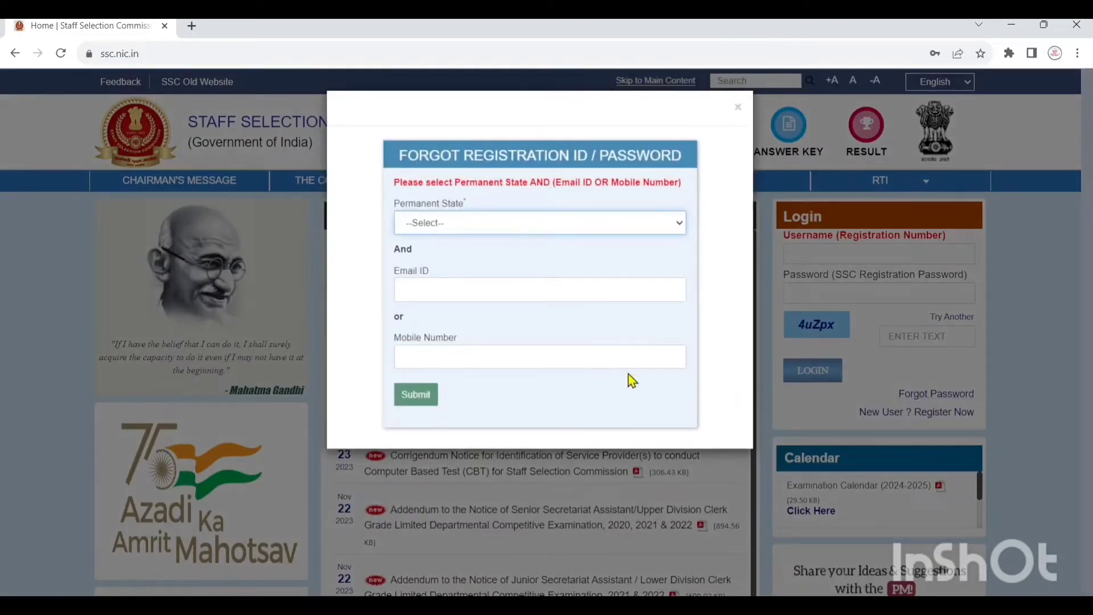
- Dismiss the Forgot Registration ID / Password dialog with its top-right ×
left_click(747, 331)
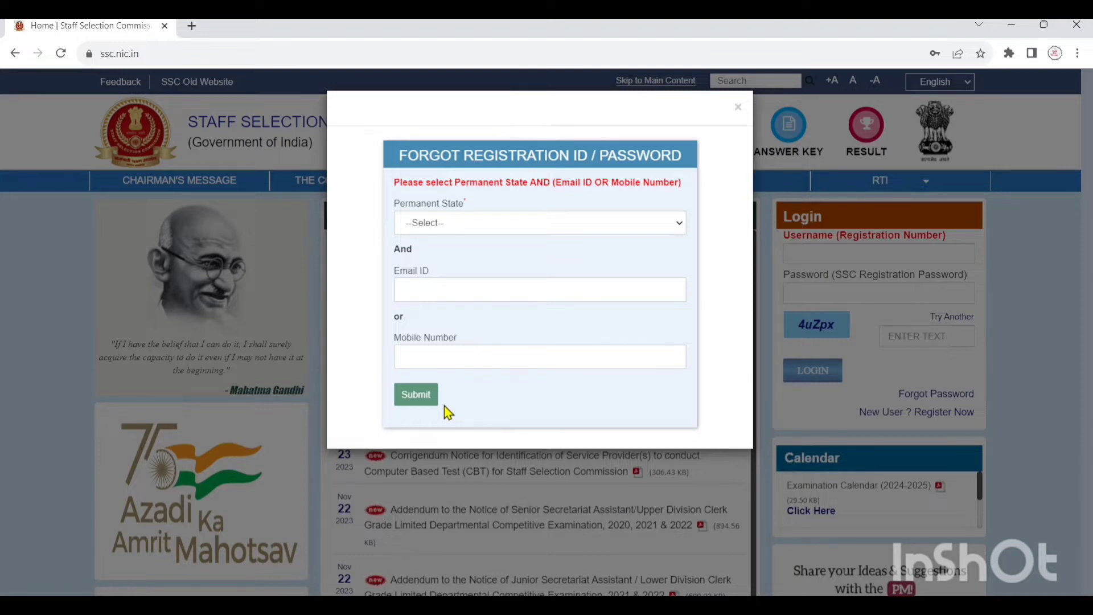
left_click(738, 111)
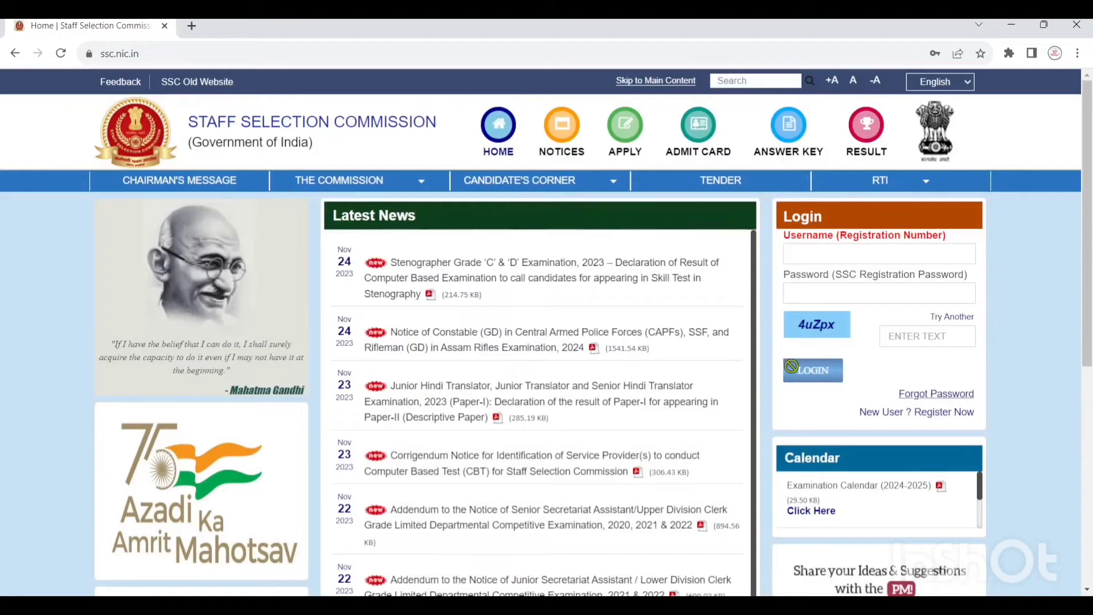
- Start a new registration via 'New User? Register Now' and scroll to Basic Details
left_click(941, 413)
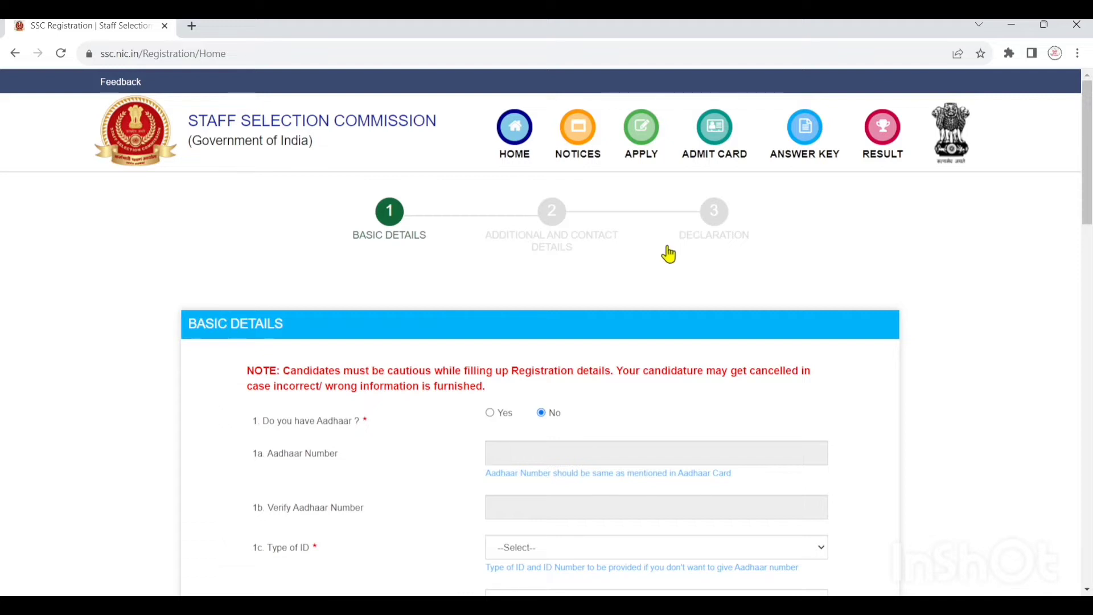
scroll(548, 253, "down", 2)
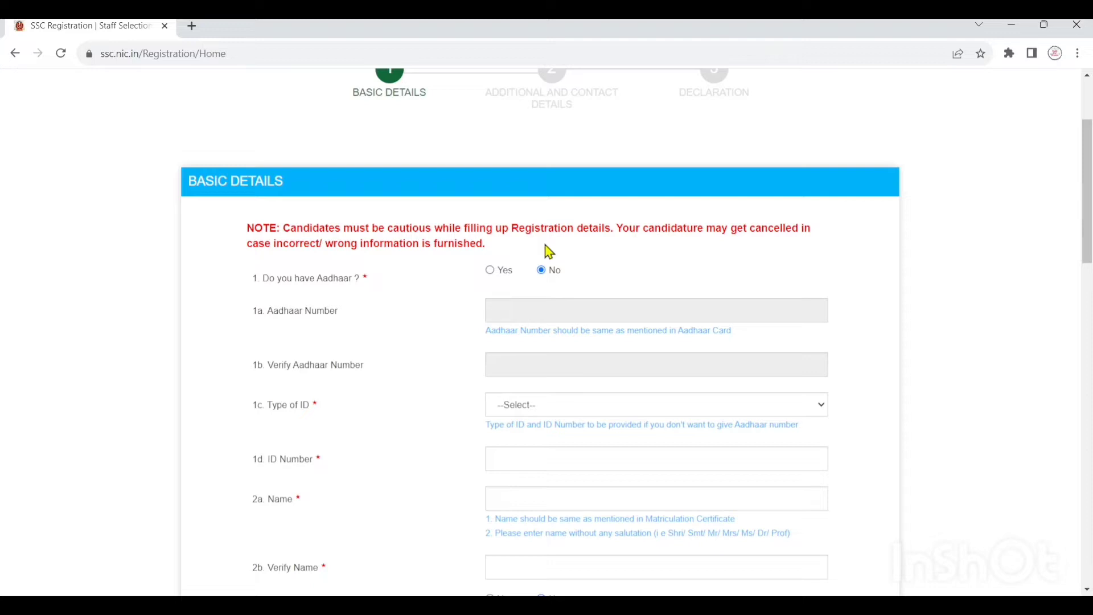
scroll(549, 252, "down", 1)
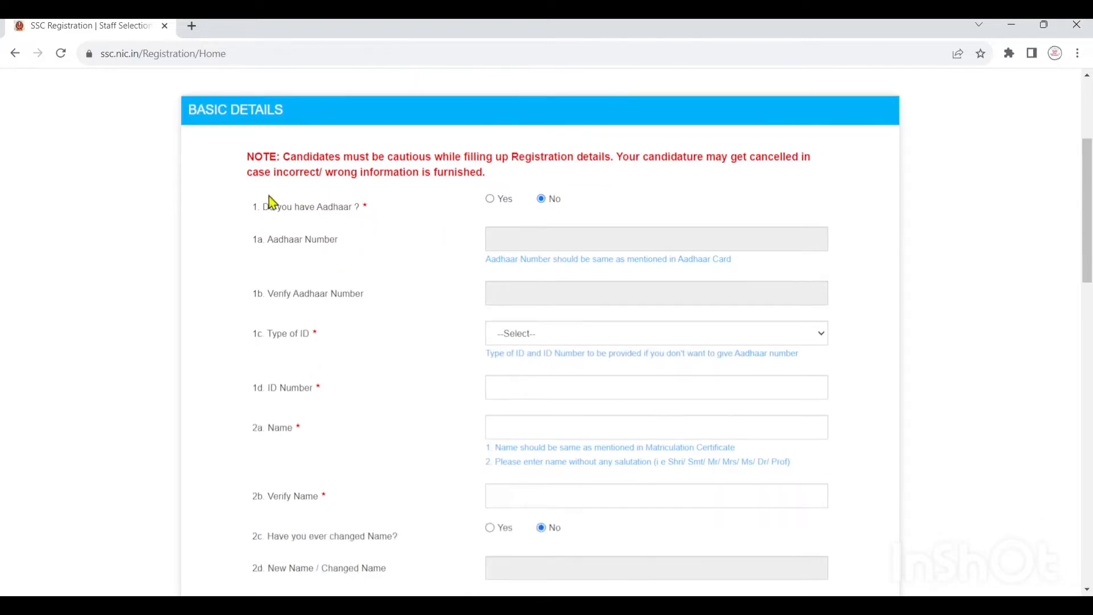
left_click_drag(260, 207, 353, 209)
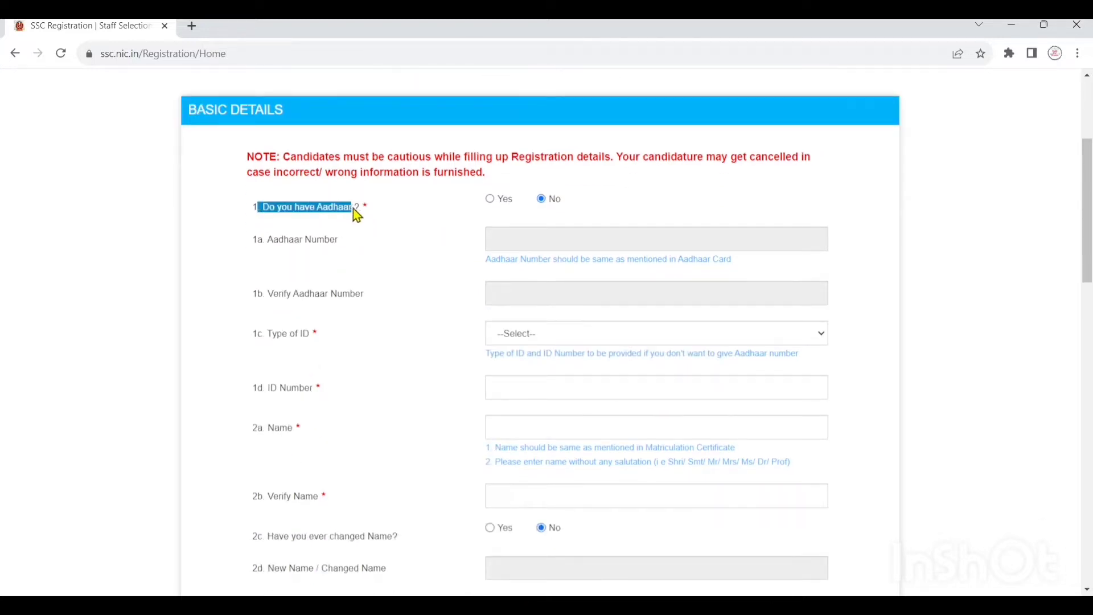
left_click(490, 201)
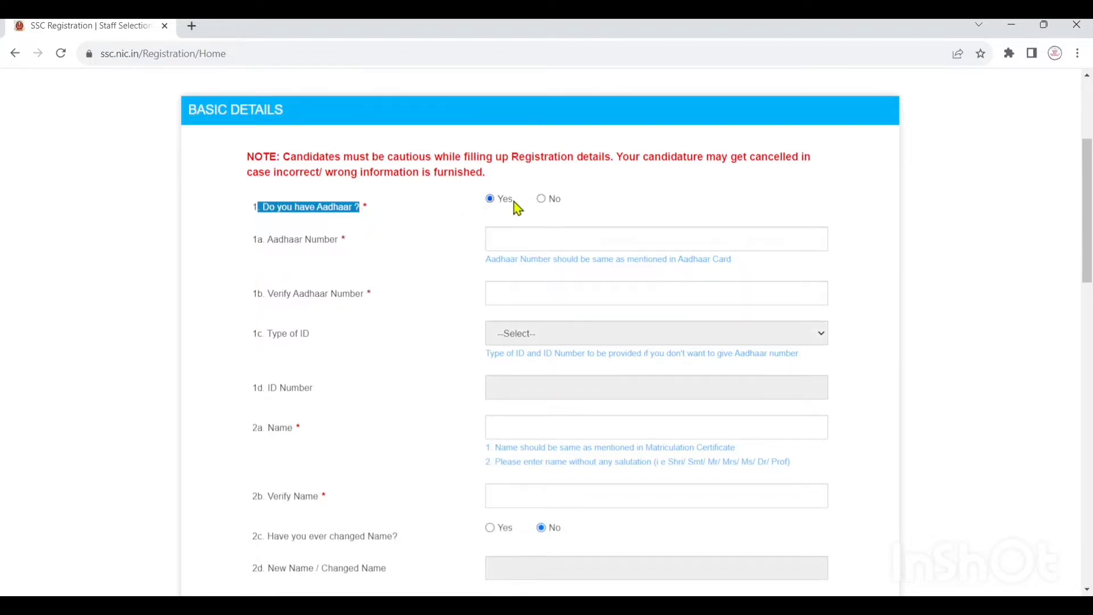
left_click(541, 200)
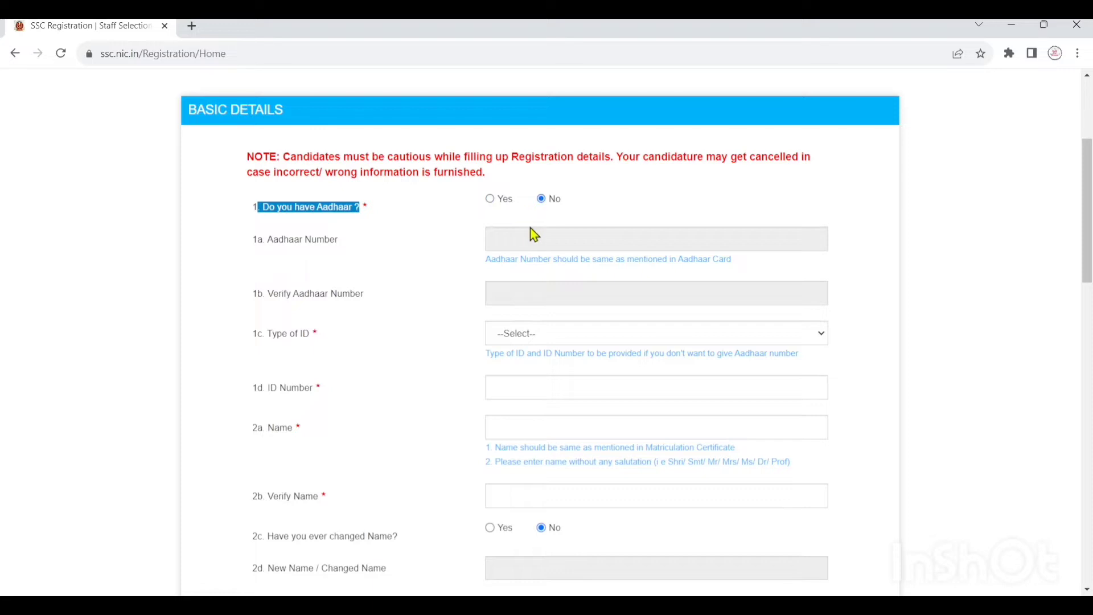
left_click(425, 242)
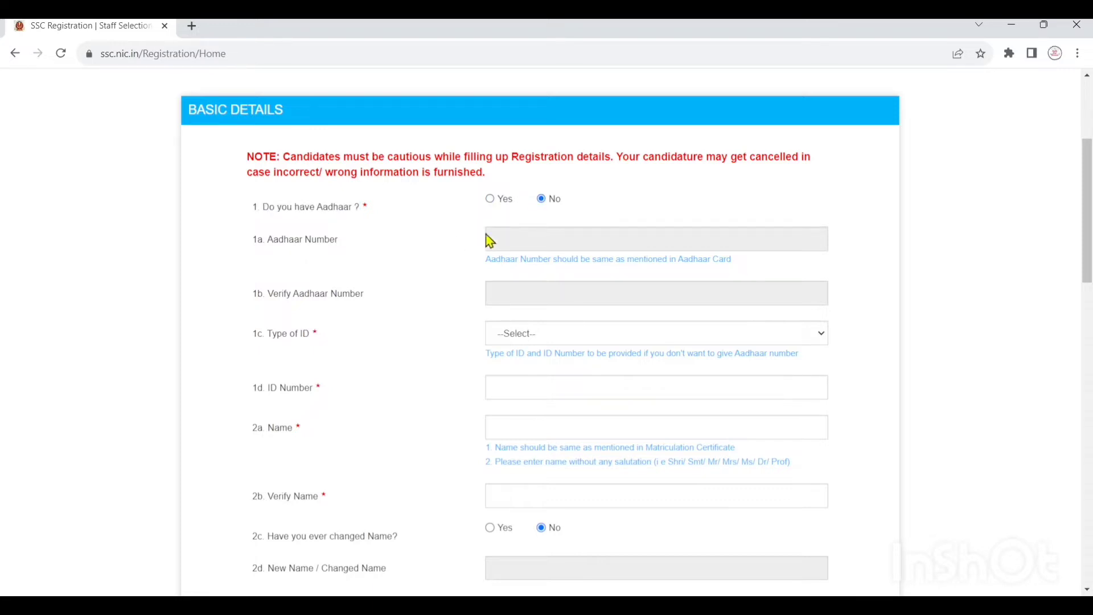
scroll(538, 210, "down", 1)
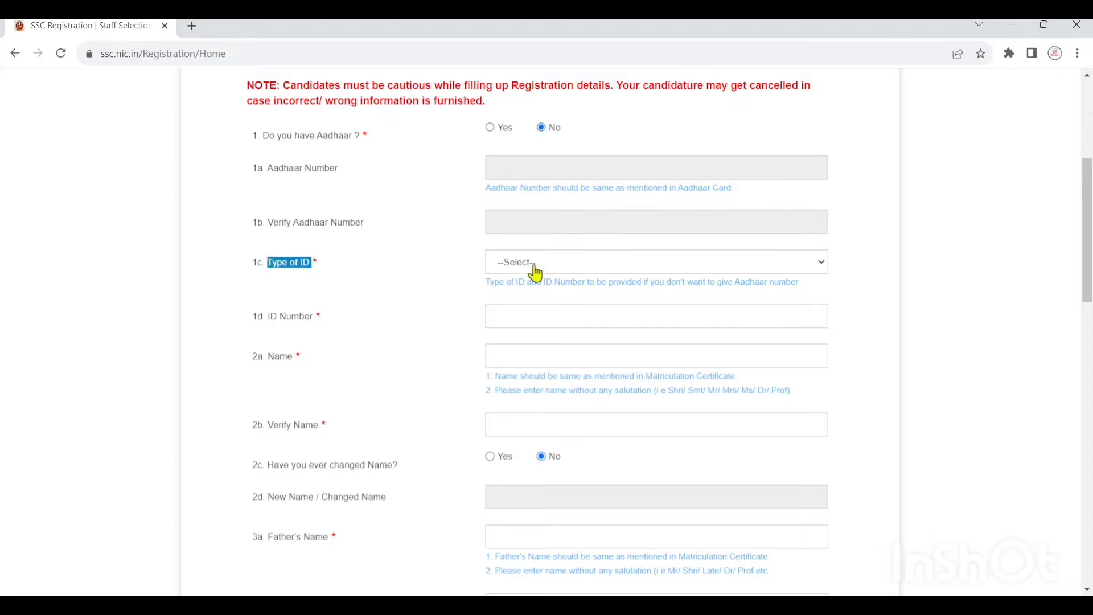
- Set Type of ID to Driving License and highlight the ID Number and Name labels
left_click(558, 263)
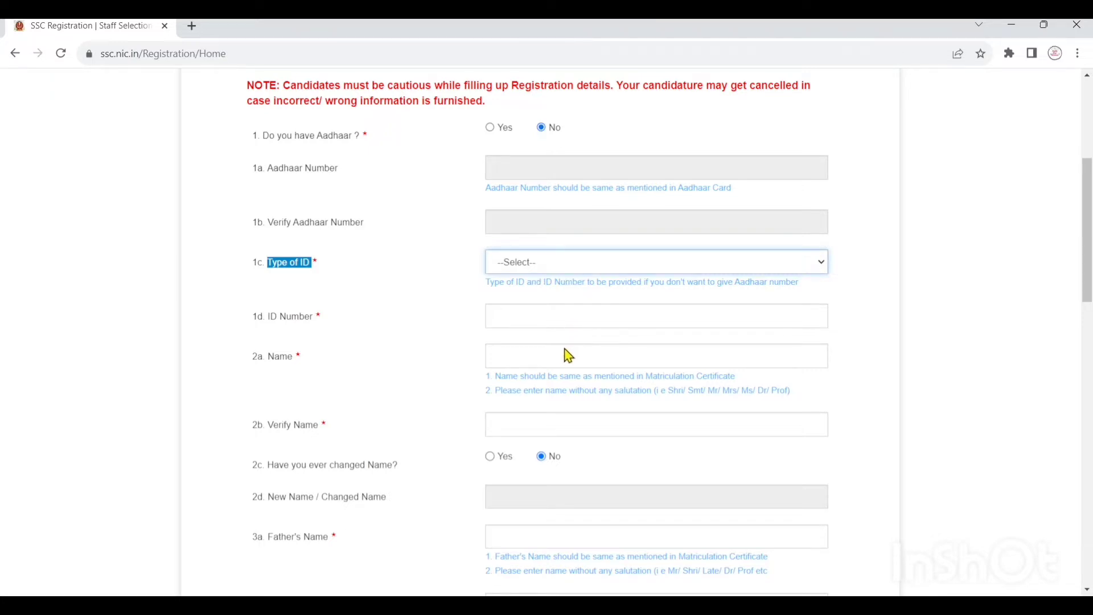
left_click(525, 295)
left_click_drag(322, 315, 258, 321)
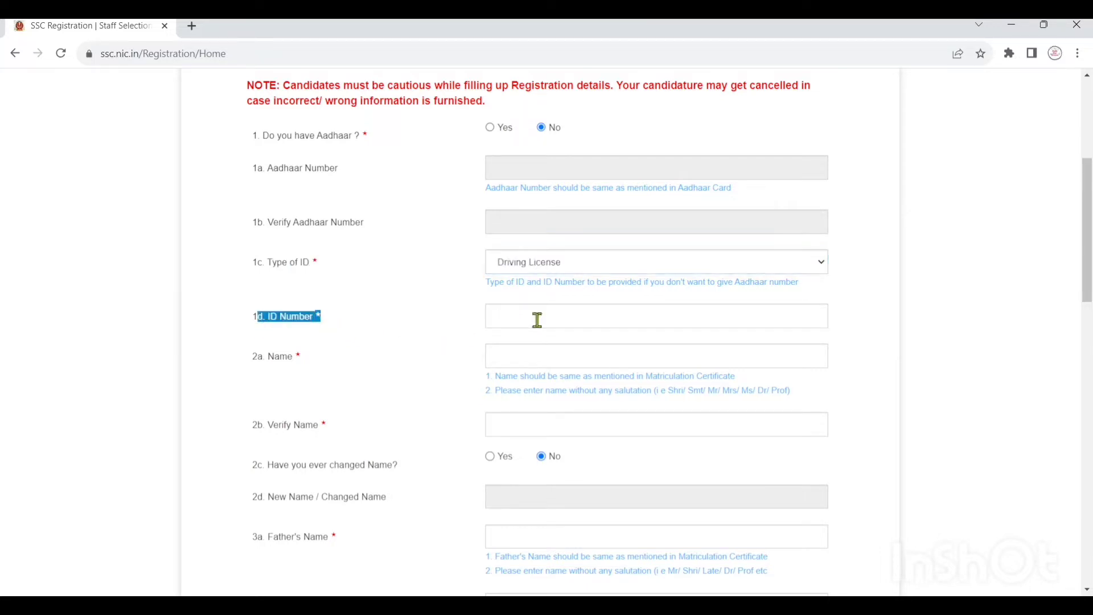
left_click_drag(302, 358, 262, 365)
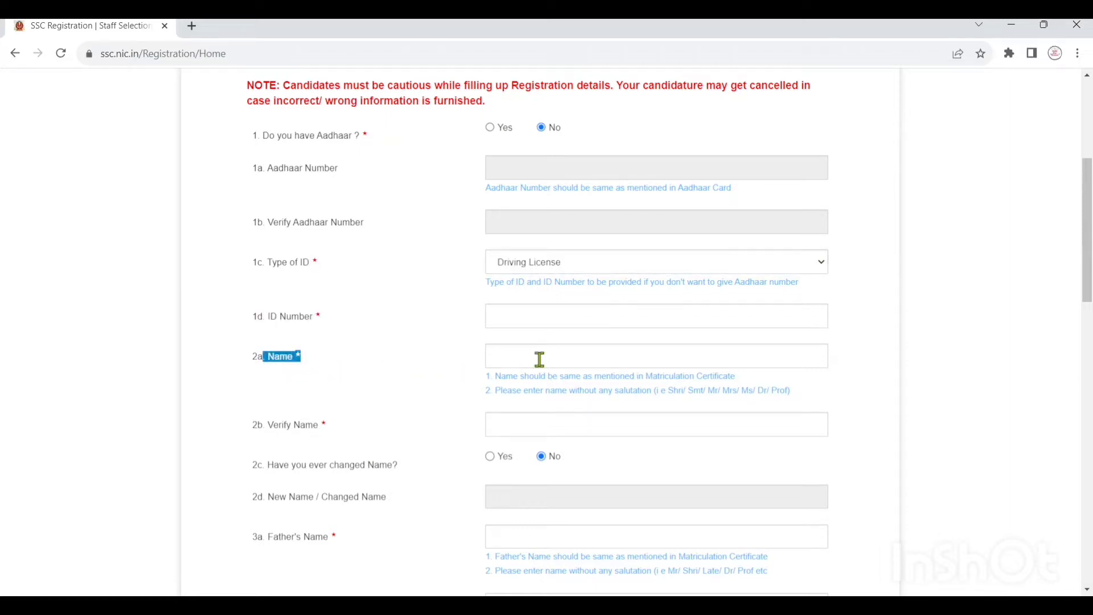
- Highlight the note that the name must match the Matriculation Certificate
scroll(540, 359, "down", 1)
left_click_drag(368, 359, 254, 358)
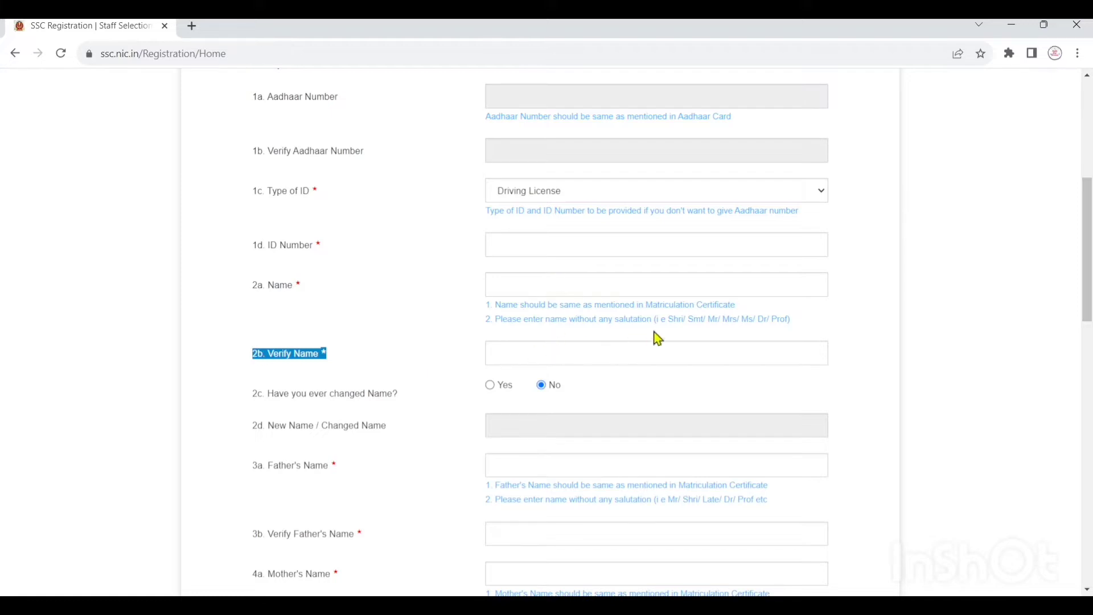
left_click_drag(646, 304, 764, 309)
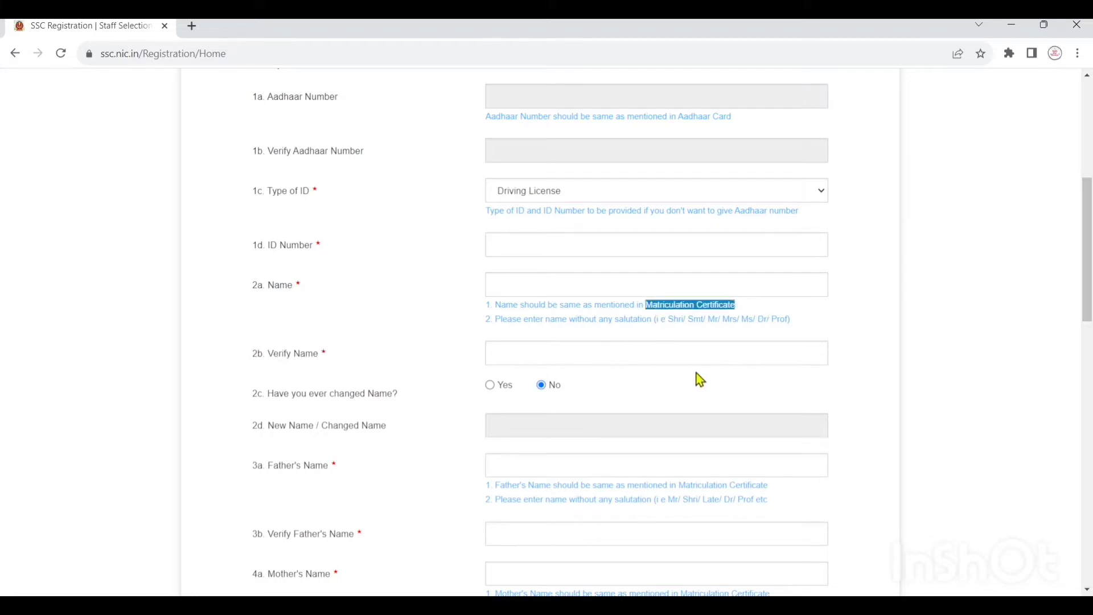
scroll(620, 347, "down", 1)
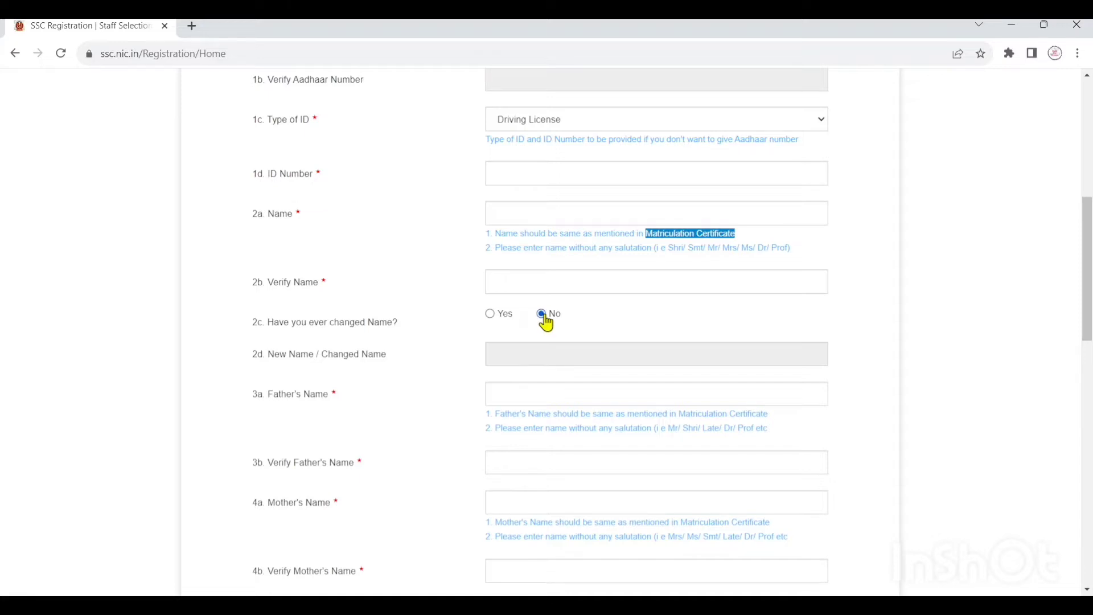
scroll(546, 320, "down", 3)
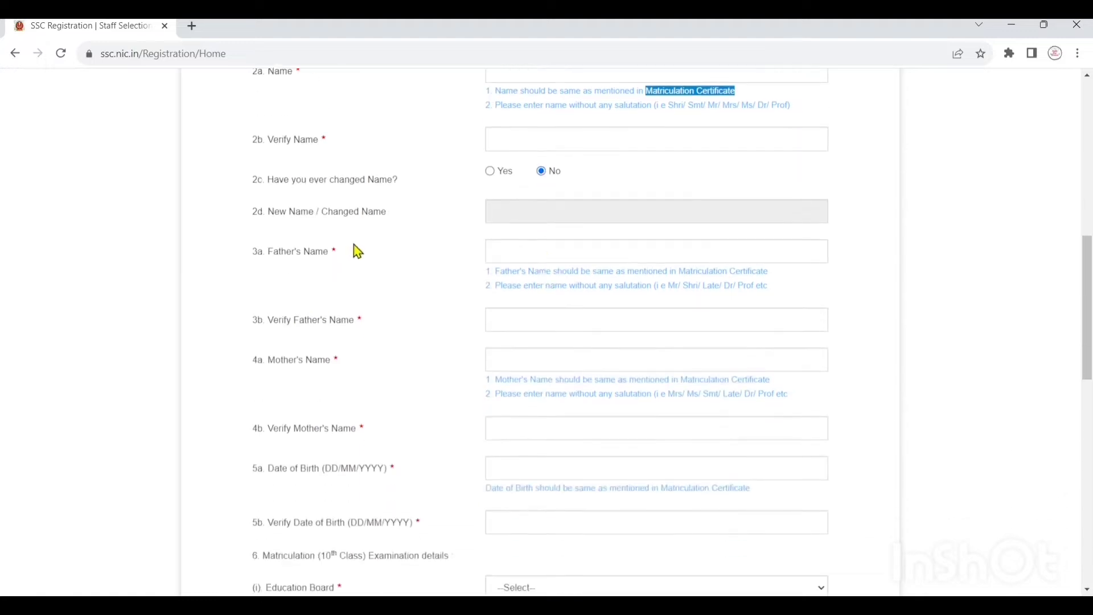
left_click_drag(357, 251, 268, 251)
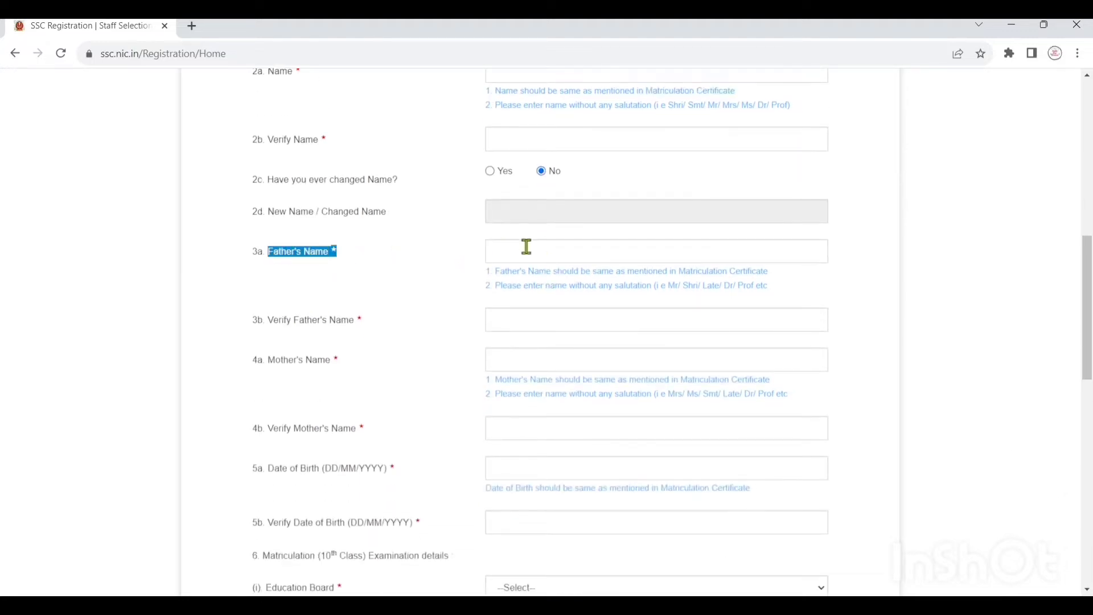
triple_click(668, 272)
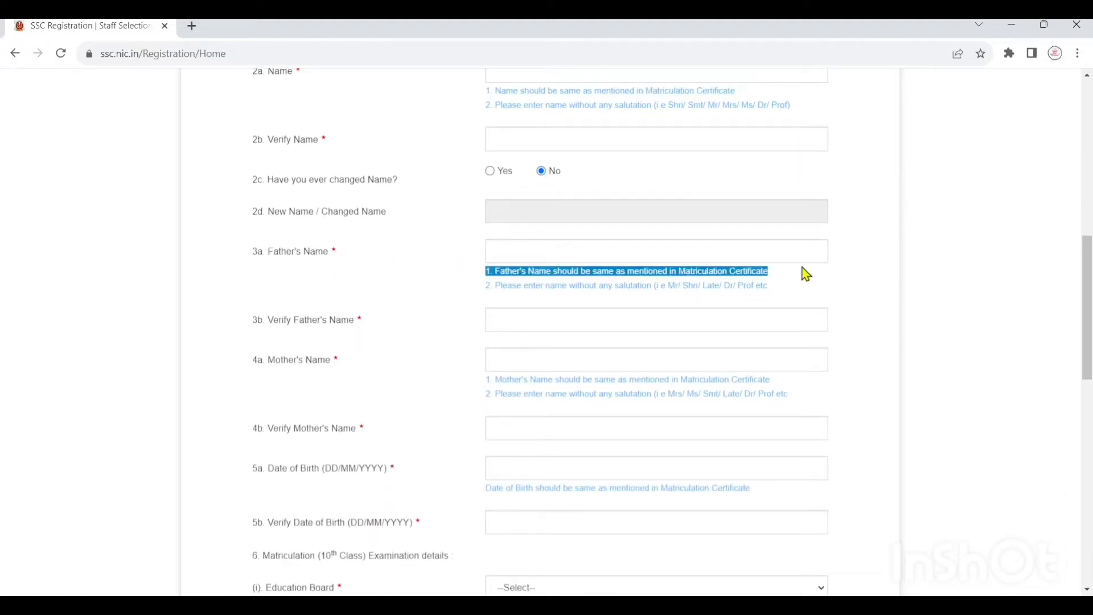
left_click_drag(371, 319, 275, 319)
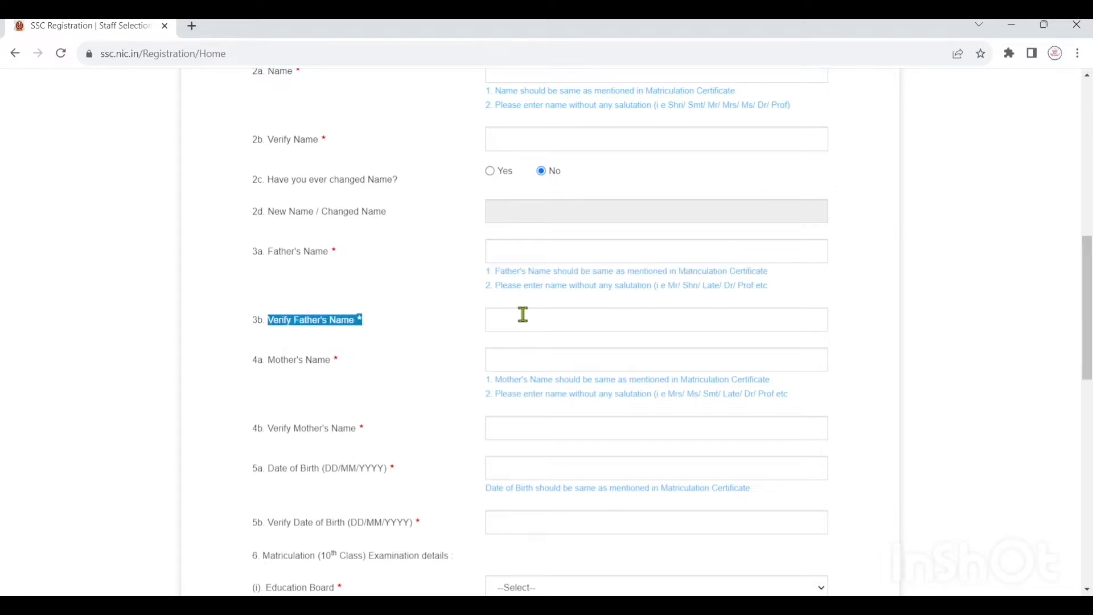
scroll(516, 317, "down", 1)
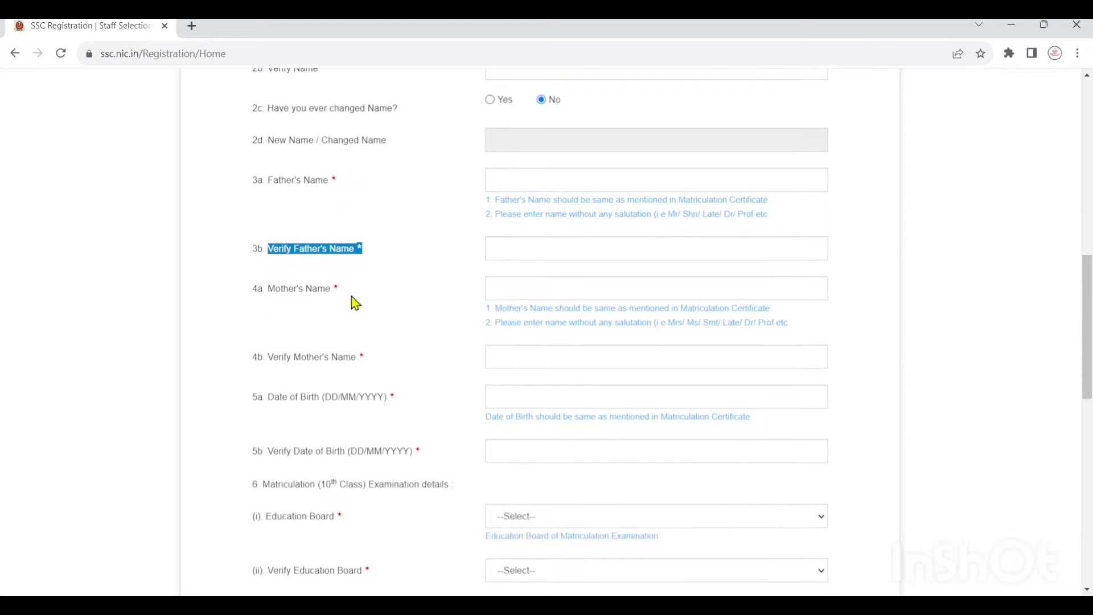
left_click_drag(342, 289, 269, 290)
left_click(537, 286)
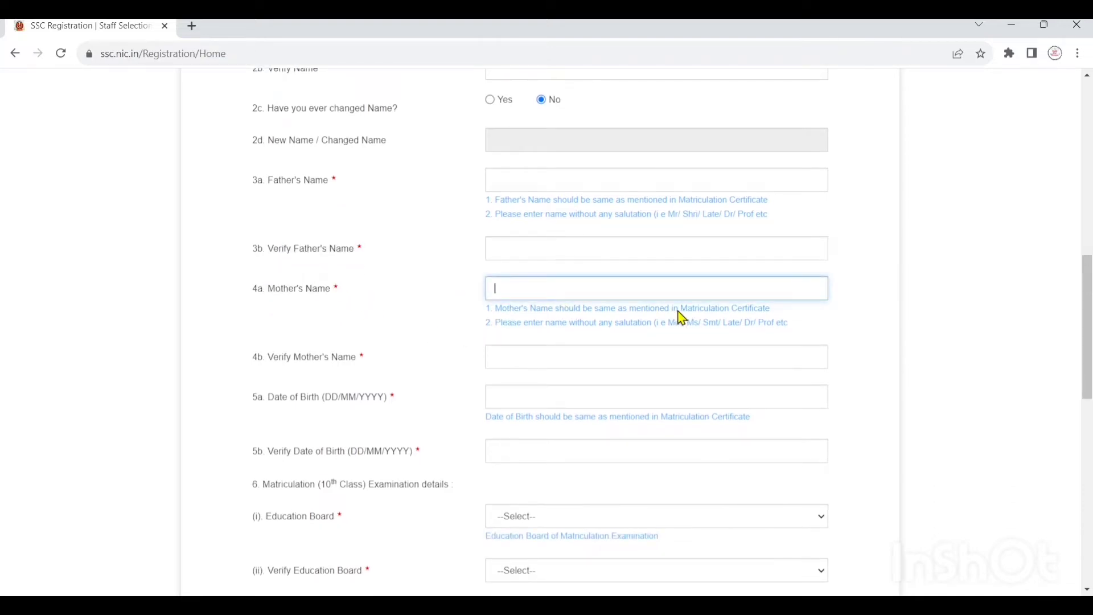
left_click_drag(679, 310, 772, 312)
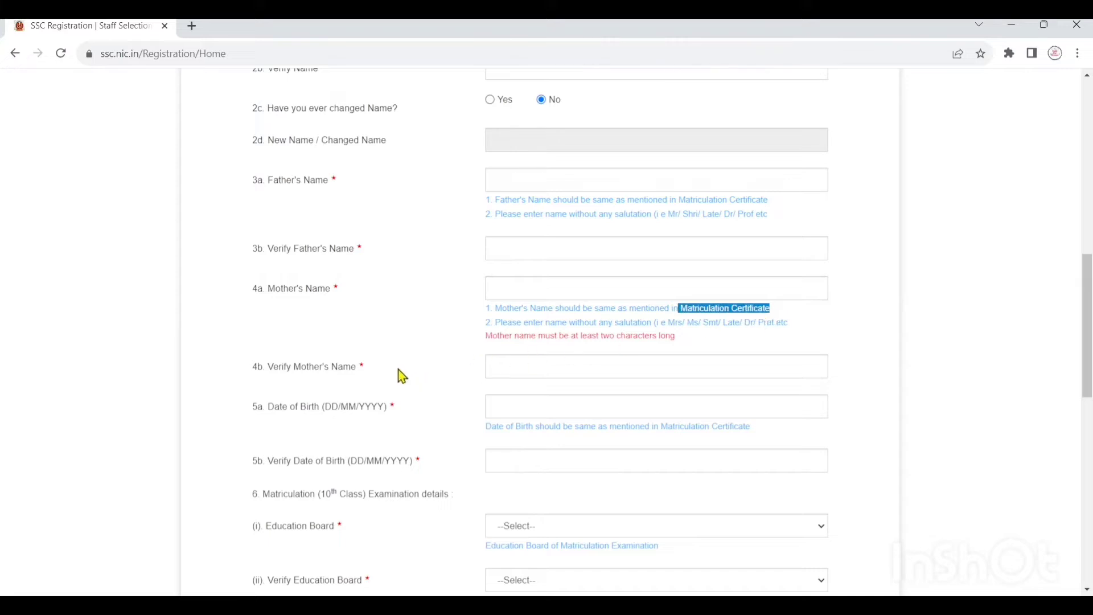
left_click_drag(398, 374, 264, 377)
scroll(274, 381, "down", 1)
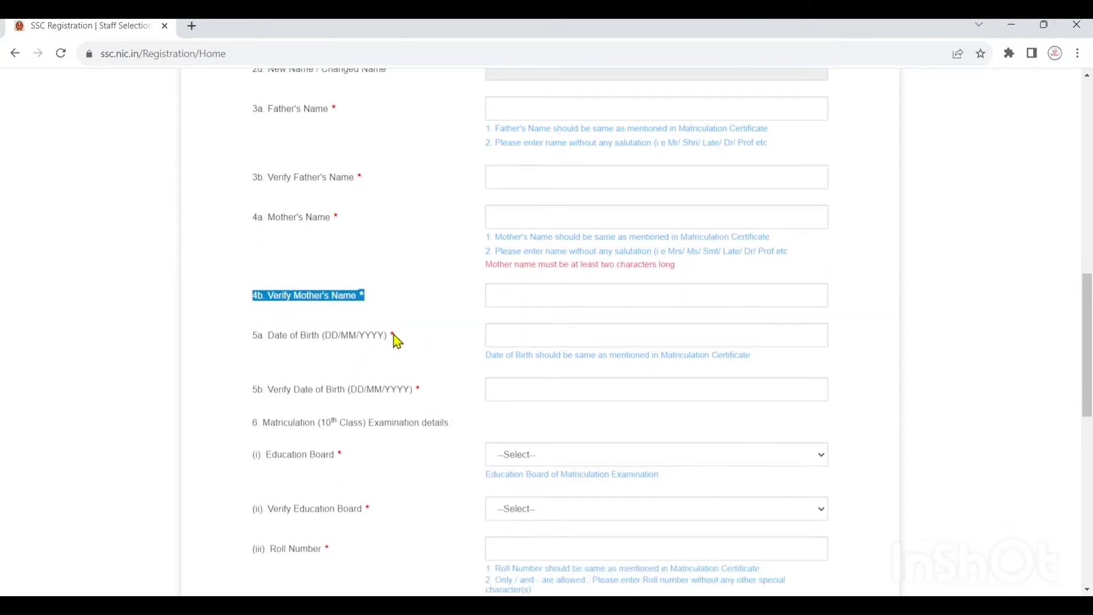
left_click_drag(395, 336, 257, 336)
left_click_drag(652, 358, 745, 360)
scroll(718, 340, "down", 1)
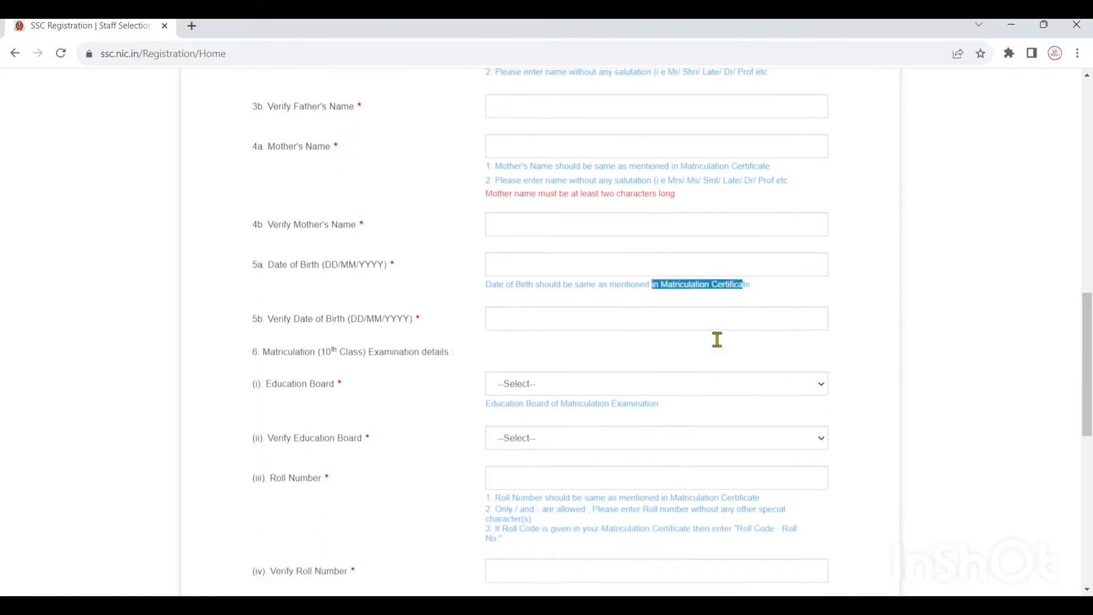
left_click_drag(424, 316, 266, 318)
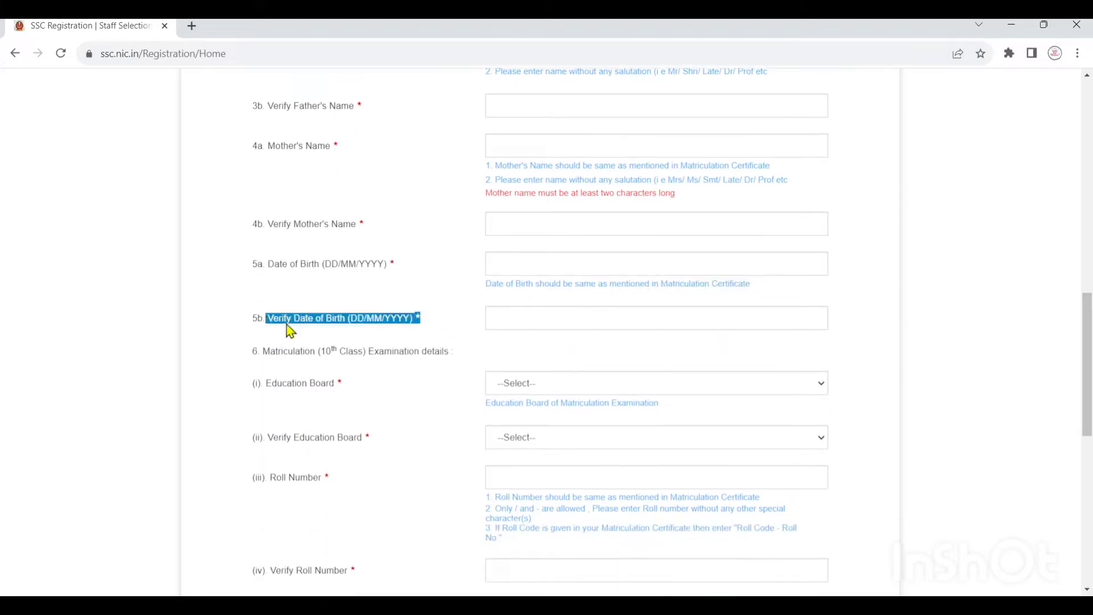
scroll(511, 319, "down", 1)
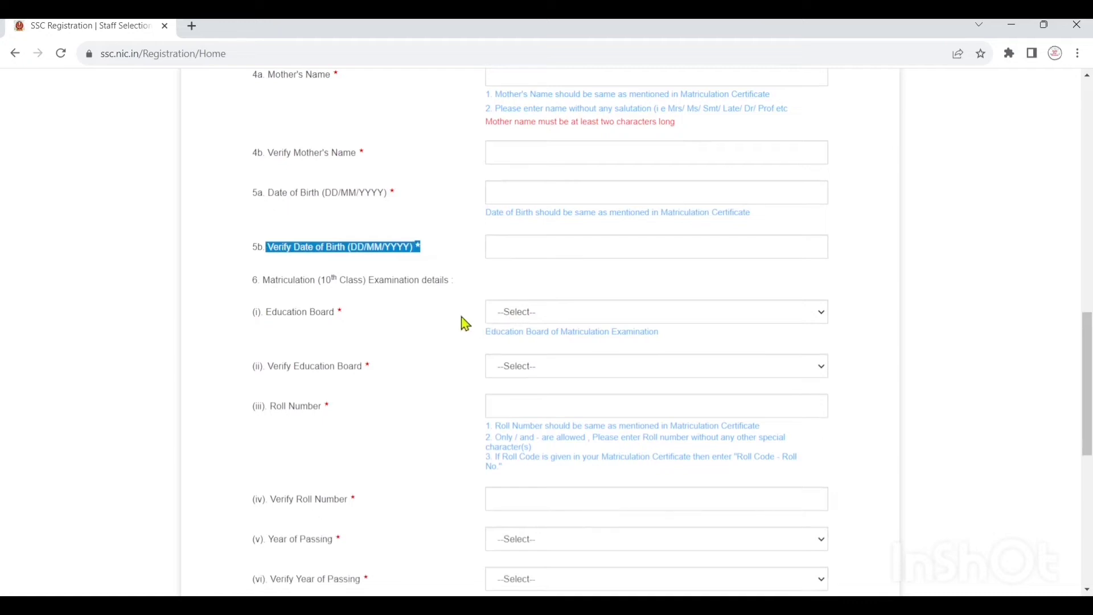
left_click_drag(462, 278, 276, 283)
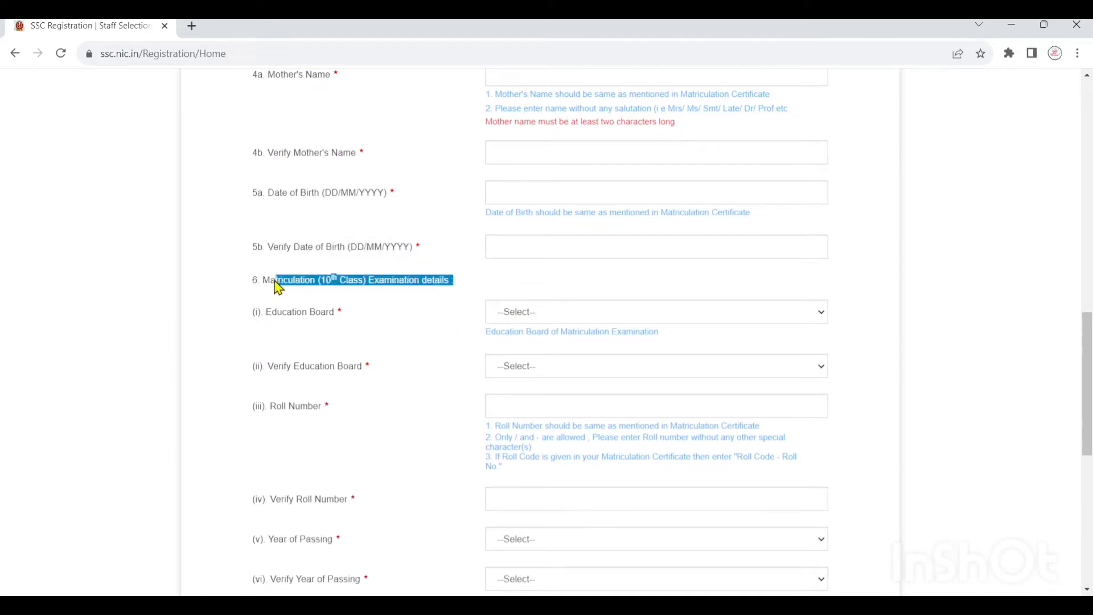
- Pick Uttar Pradesh Board of Secondary Sanskrit Education in both Education Board dropdowns
left_click(562, 321)
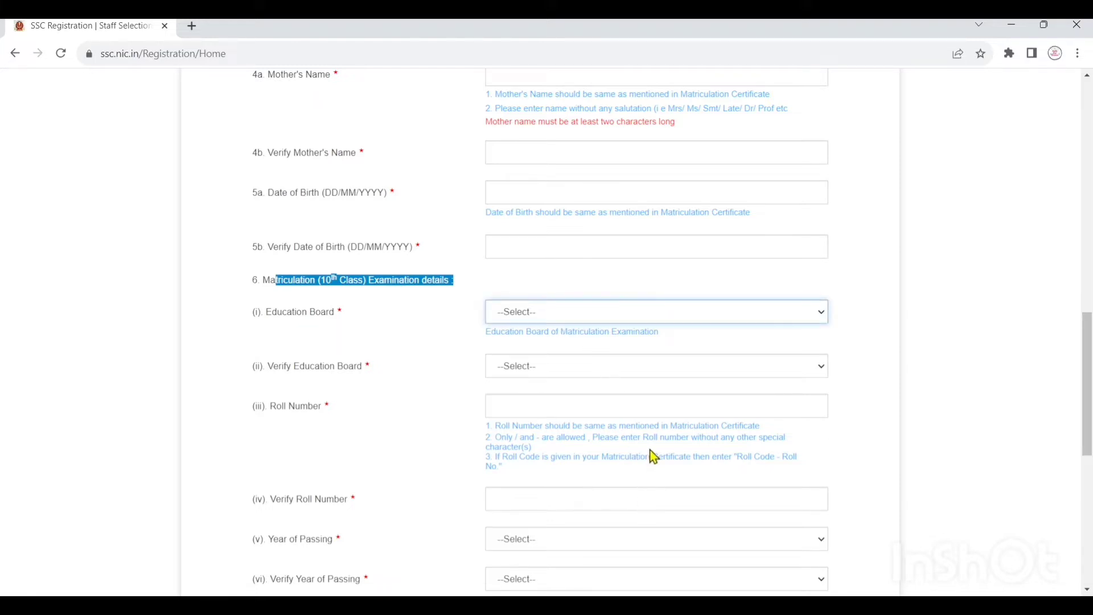
left_click(641, 506)
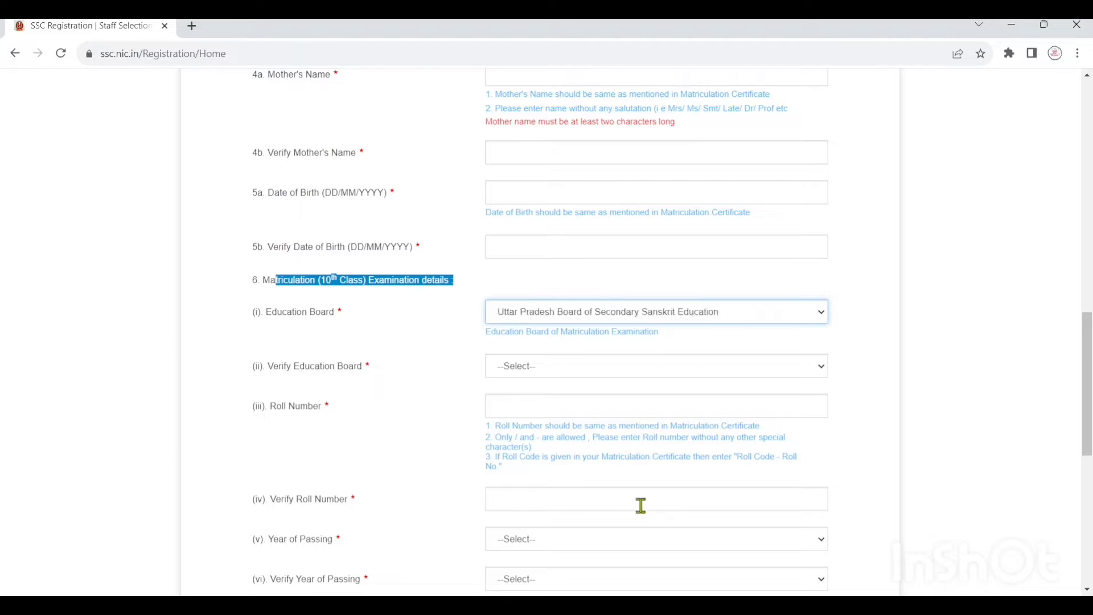
left_click(351, 283)
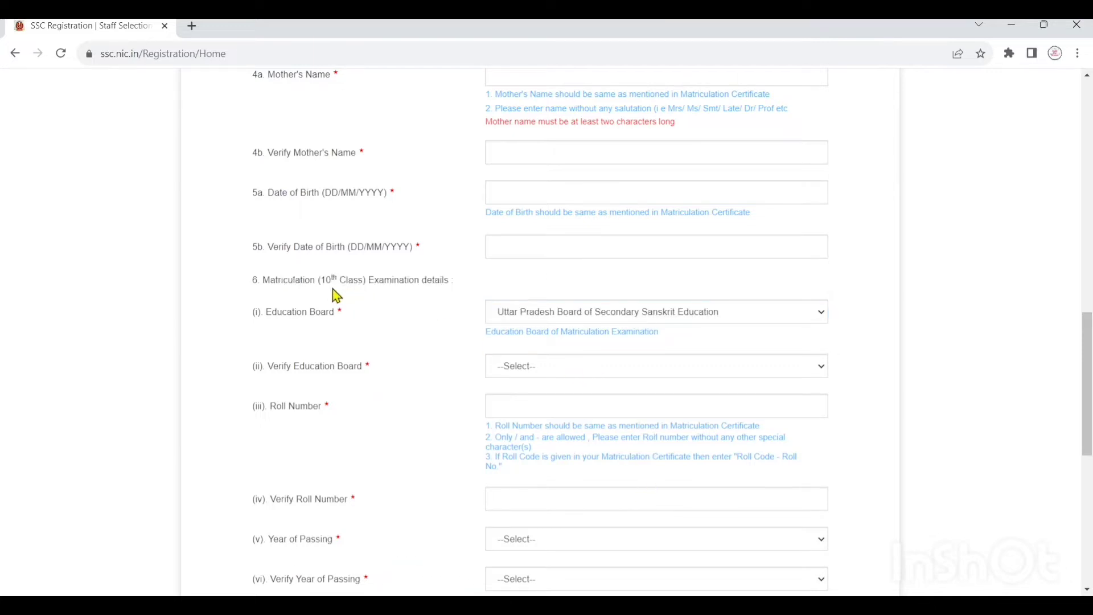
scroll(549, 320, "down", 3)
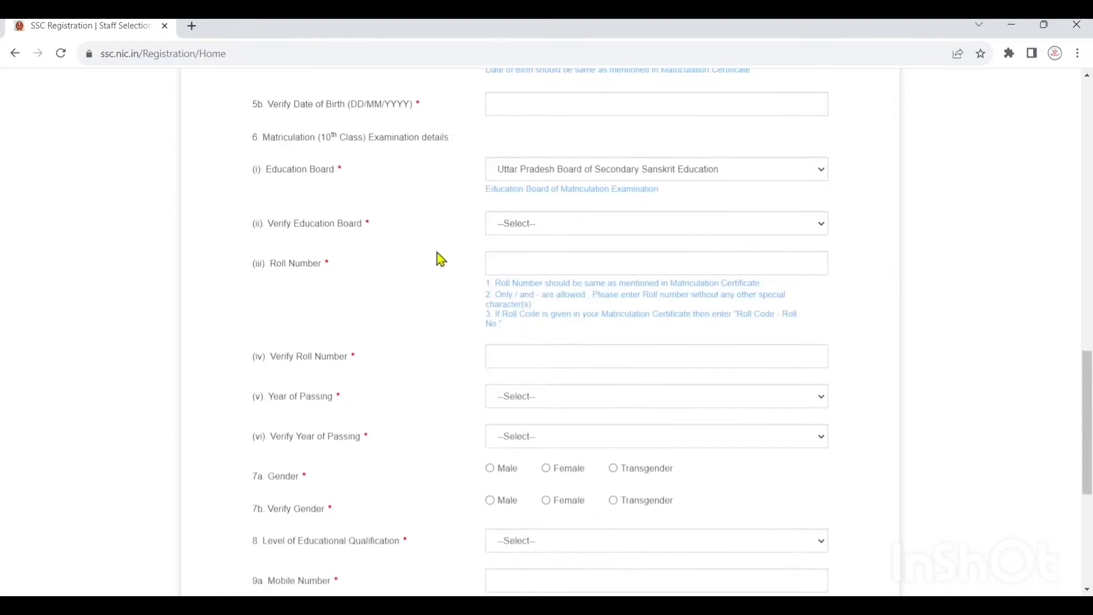
left_click(532, 230)
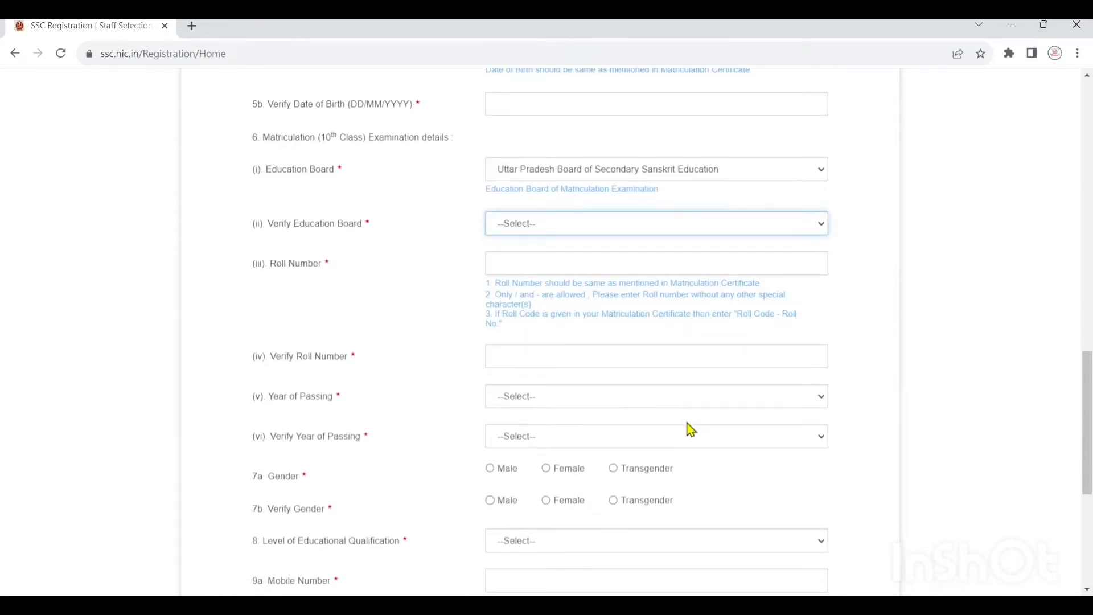
left_click(651, 312)
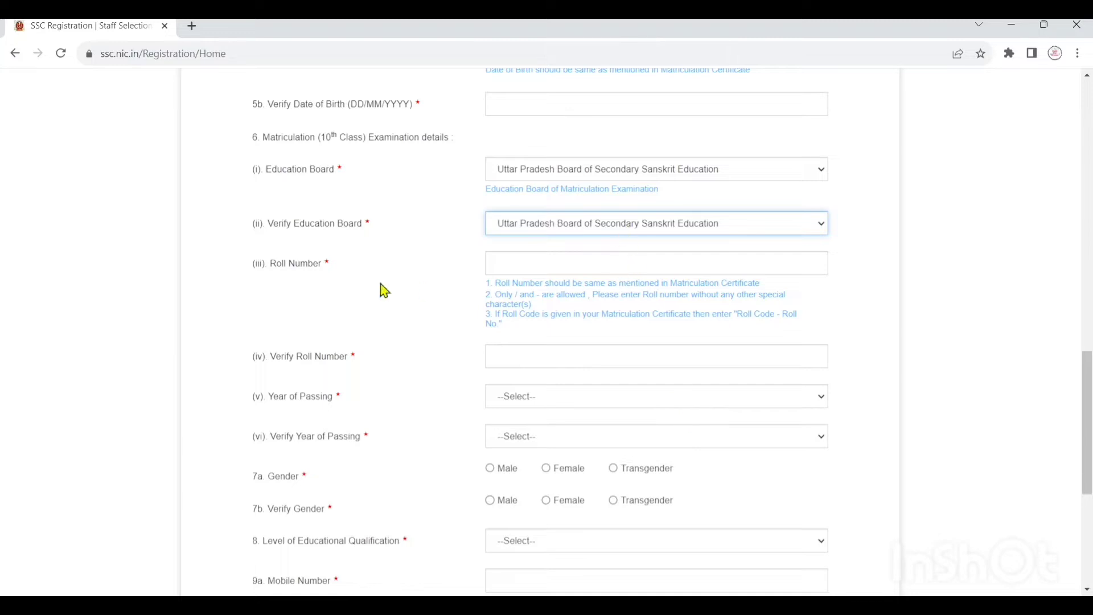
- Highlight the matriculation section labels and the Matriculation Certificate hint
left_click_drag(335, 264, 235, 261)
left_click(319, 279)
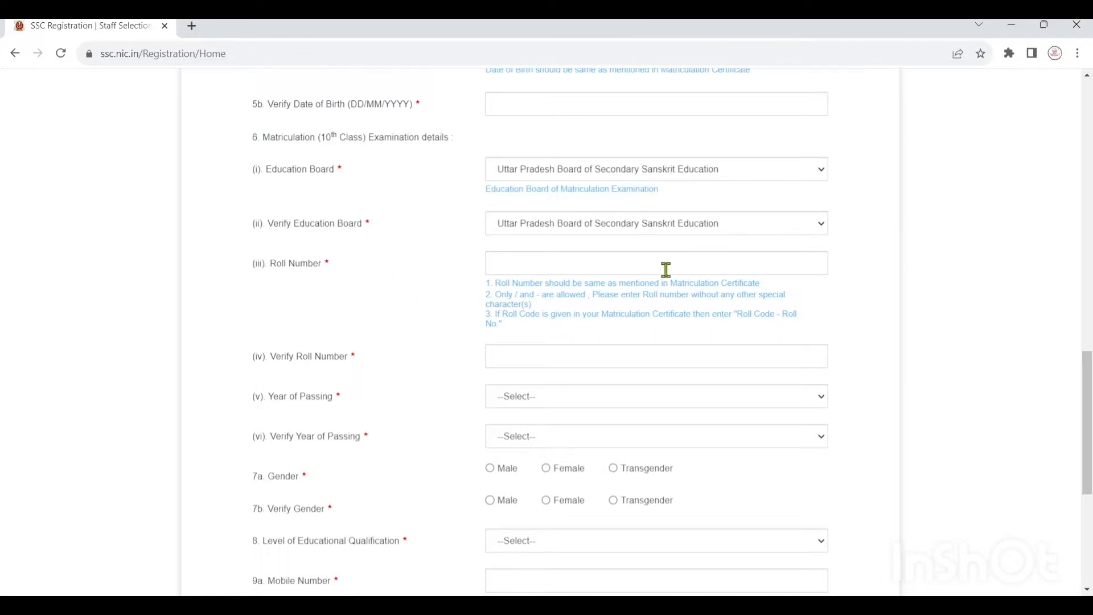
left_click_drag(663, 284, 765, 284)
scroll(691, 288, "down", 3)
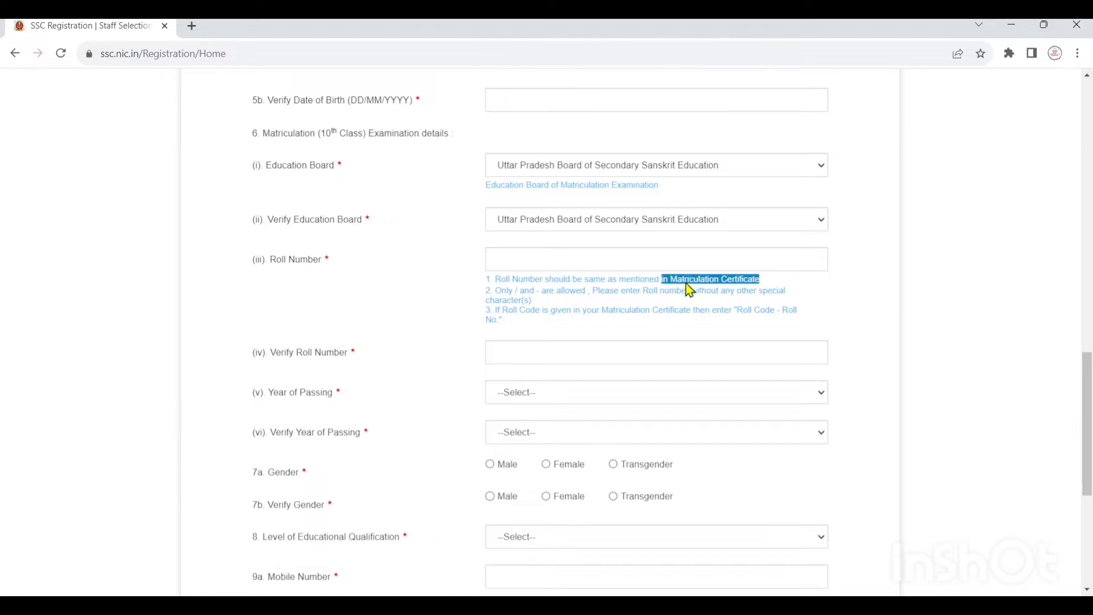
- Highlight the Verify Roll Number, Year of Passing, Verify Year of Passing and Gender labels
left_click_drag(357, 216, 277, 217)
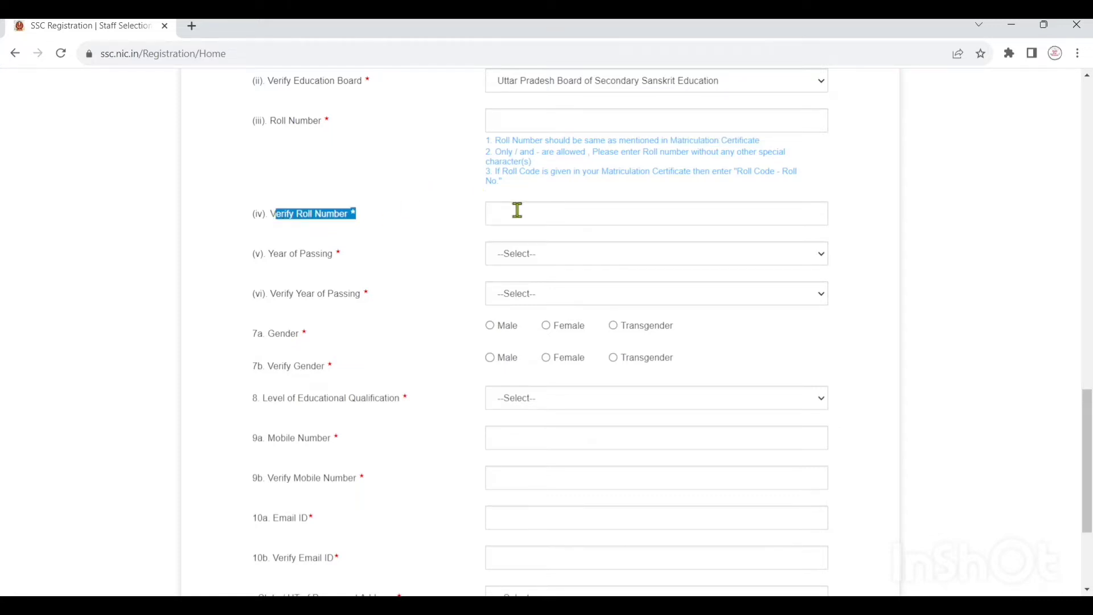
left_click_drag(344, 254, 268, 252)
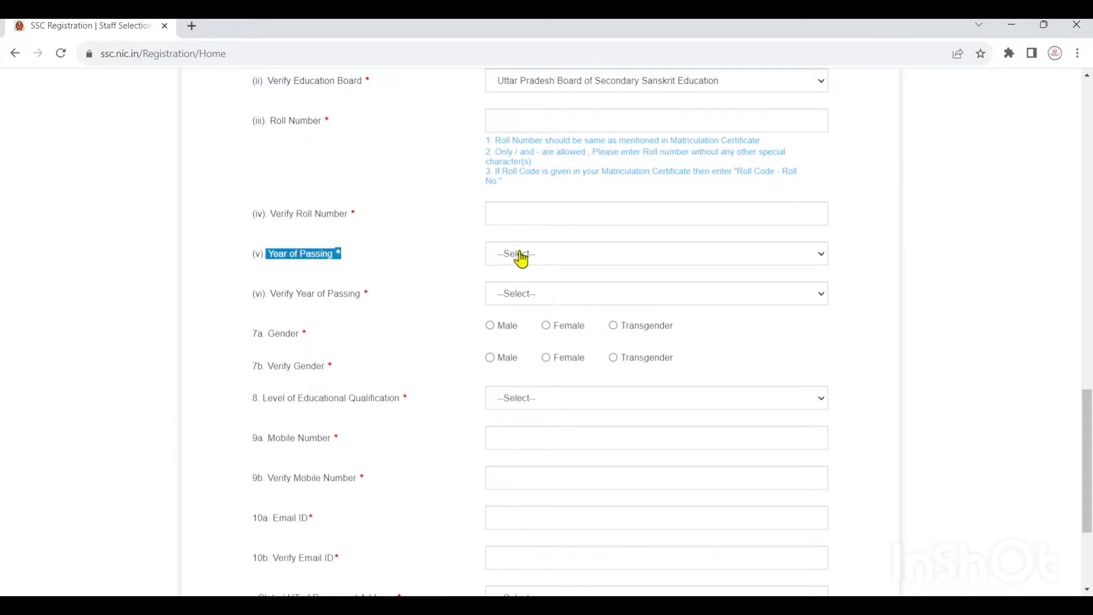
scroll(393, 290, "down", 2)
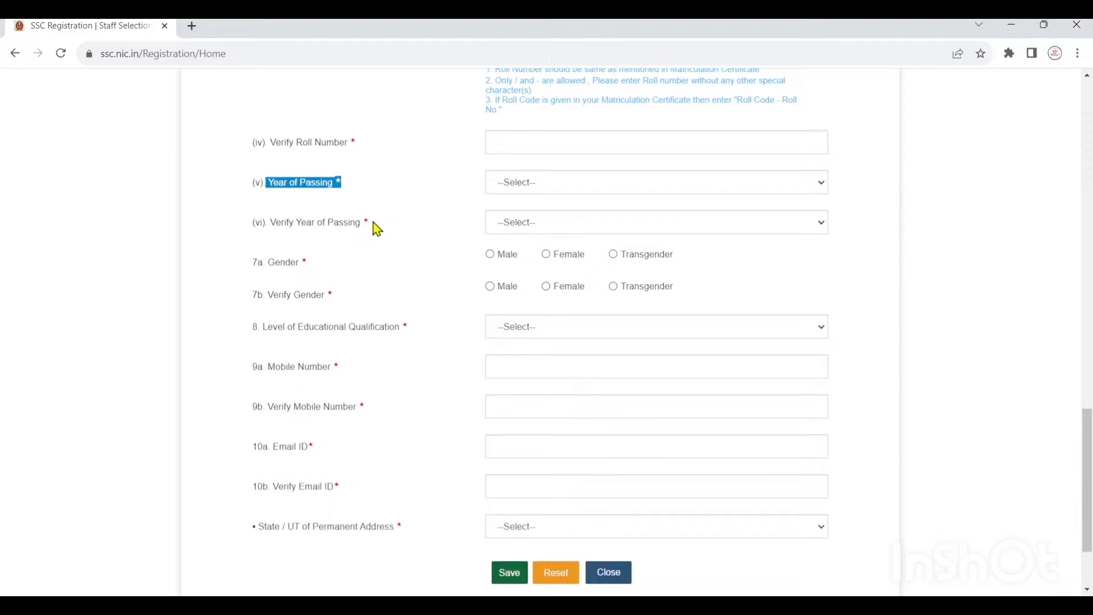
left_click_drag(373, 222, 277, 222)
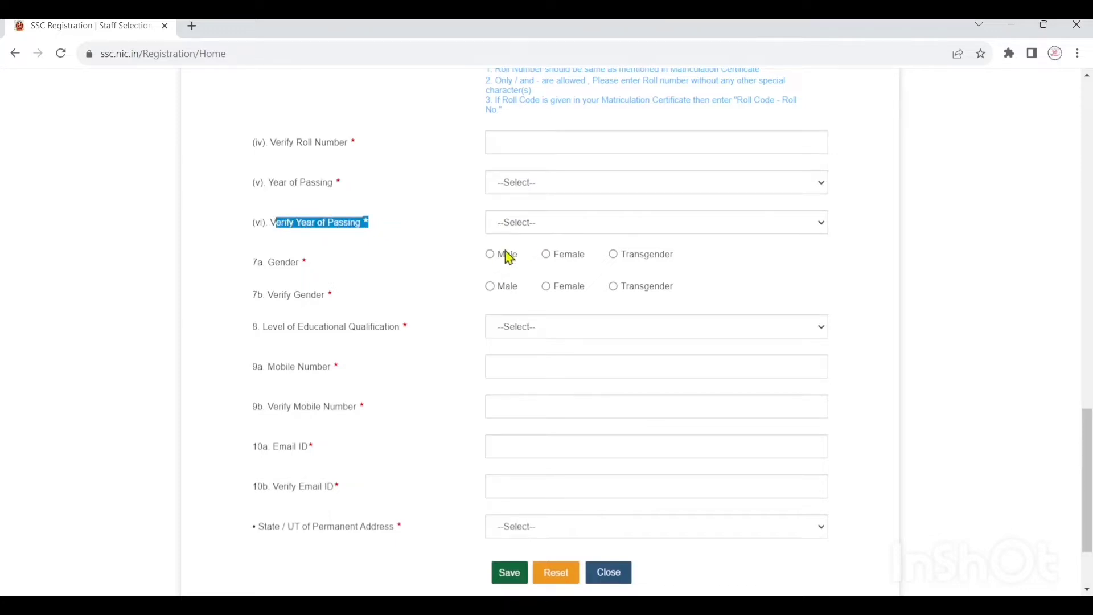
left_click_drag(371, 268, 268, 266)
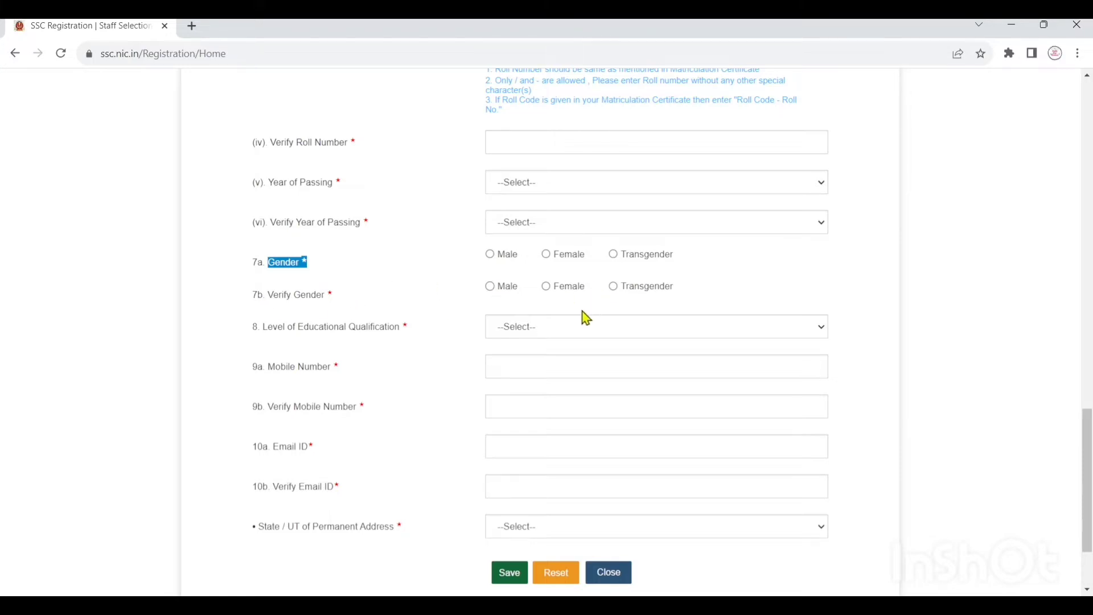
left_click_drag(556, 302, 483, 333)
- Highlight the Level of Educational Qualification and Verify Mobile Number labels
scroll(410, 333, "down", 1)
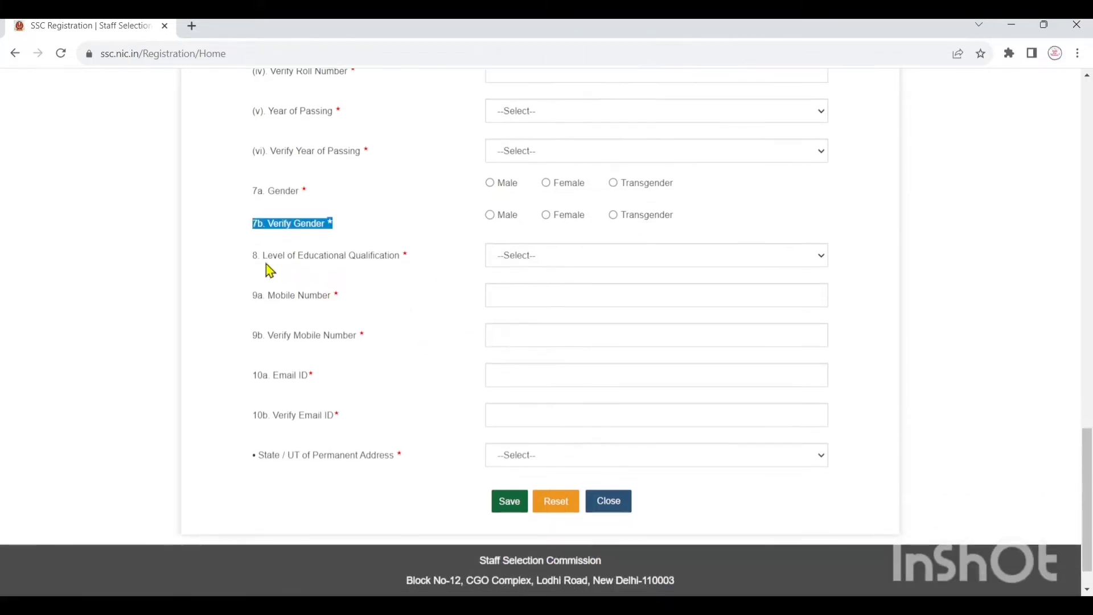
left_click_drag(263, 257, 406, 266)
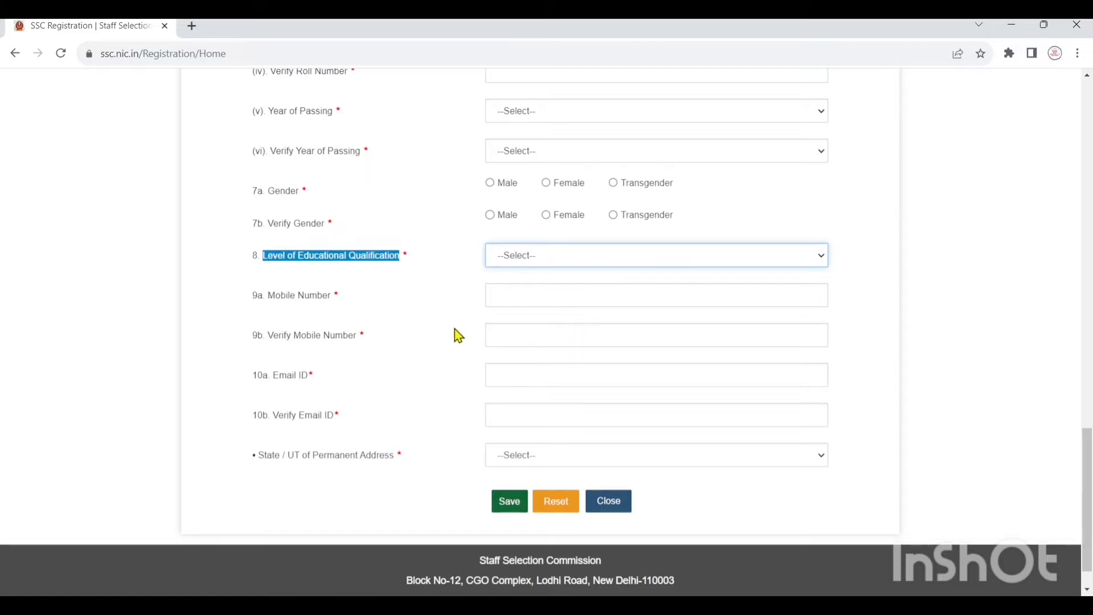
left_click(424, 309)
left_click_drag(344, 300, 390, 343)
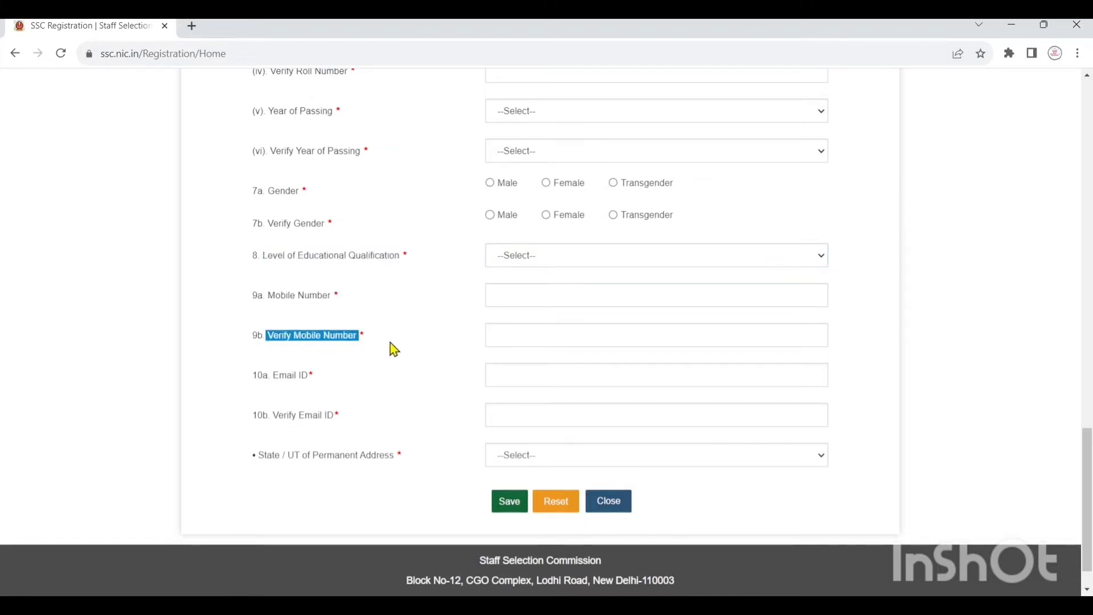
left_click(322, 380)
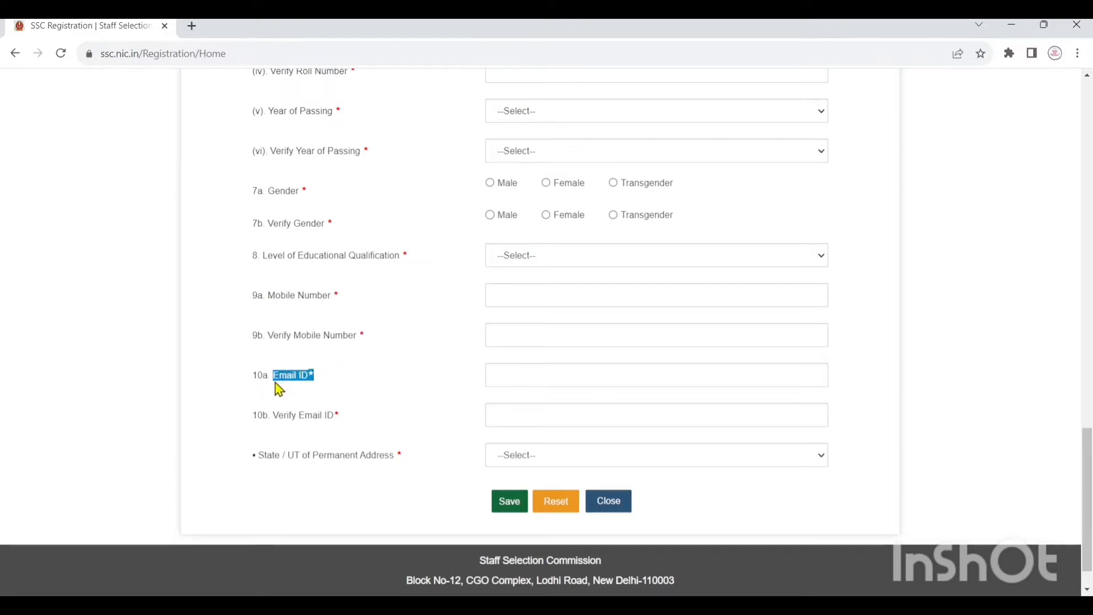
- Highlight the Verify Email ID label and view the permanent address state list without choosing
left_click_drag(278, 418, 300, 417)
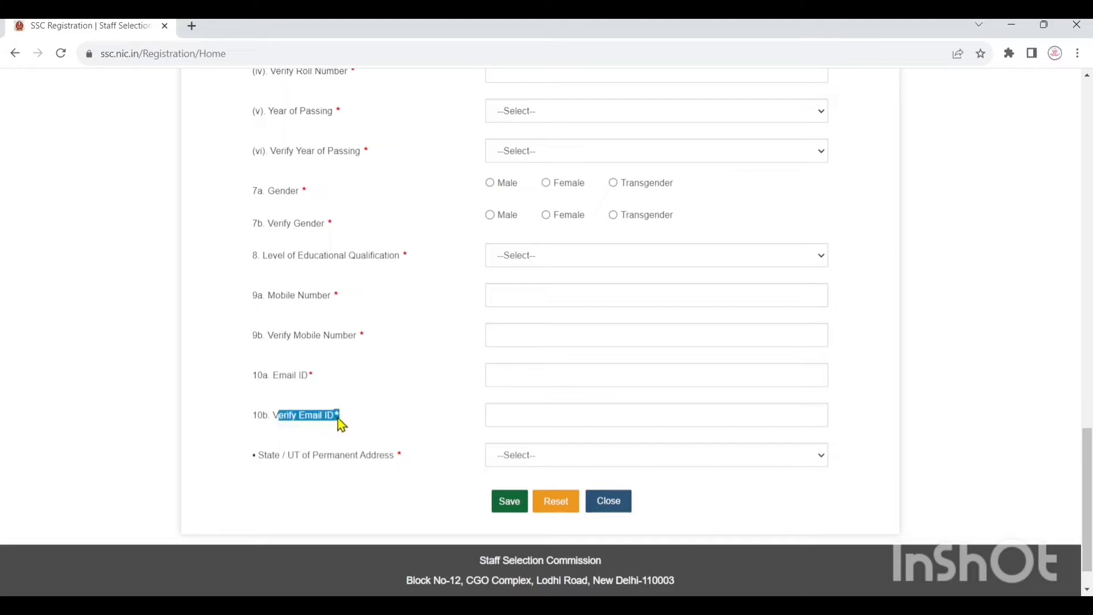
left_click(577, 453)
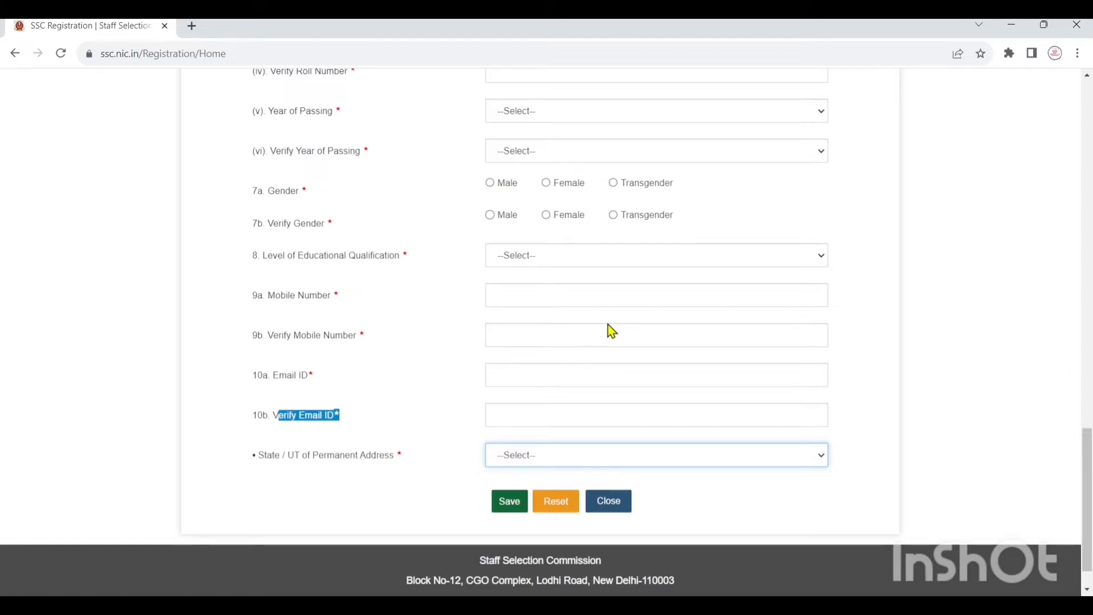
left_click(695, 496)
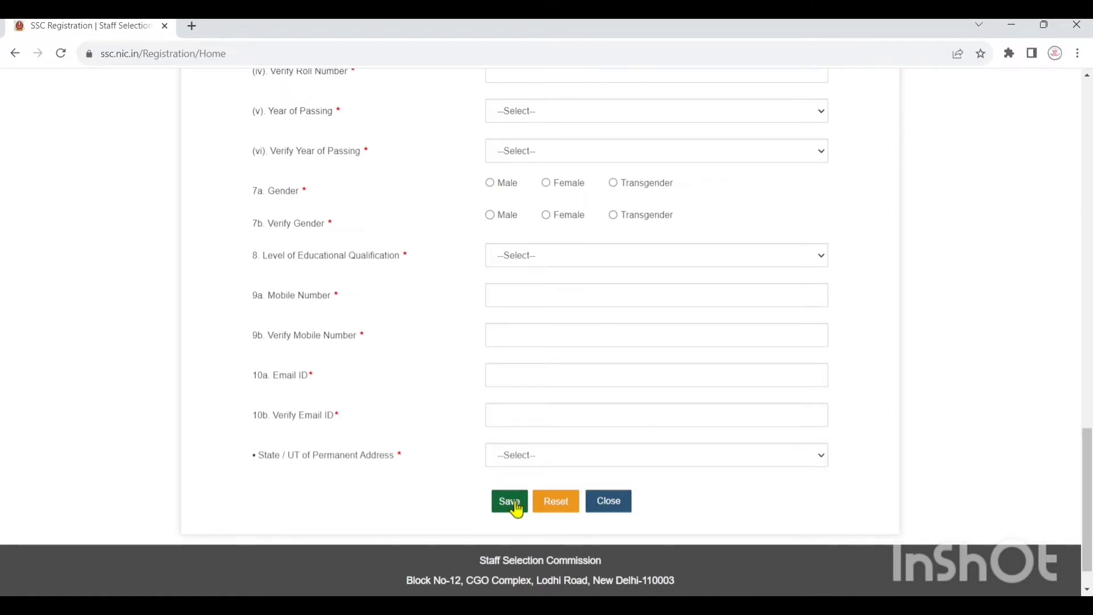
scroll(516, 506, "up", 20)
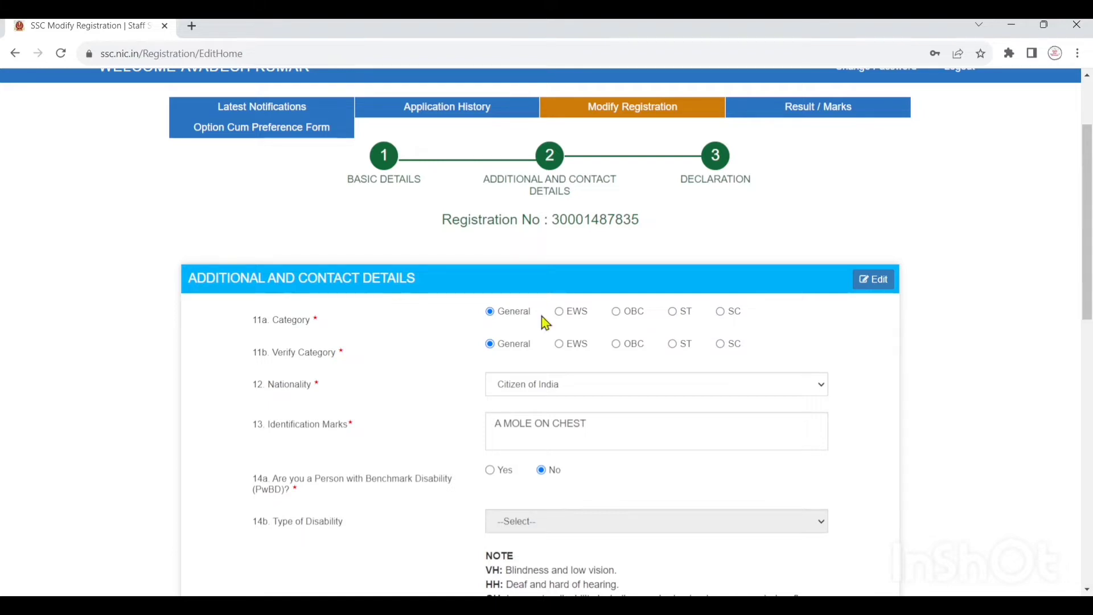
left_click_drag(329, 324, 274, 326)
scroll(444, 357, "down", 2)
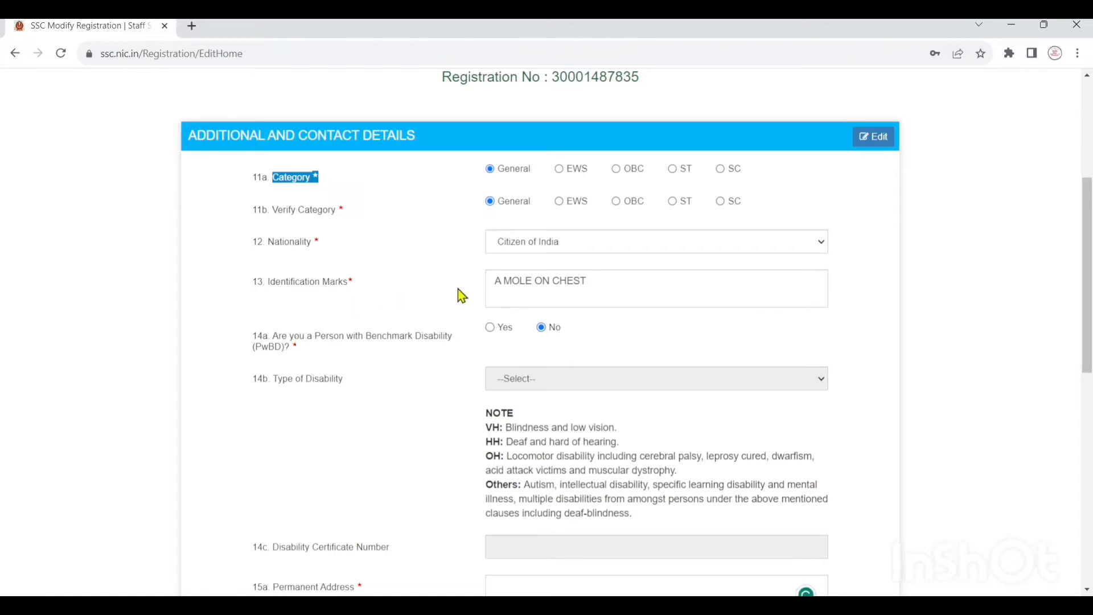
scroll(549, 347, "down", 2)
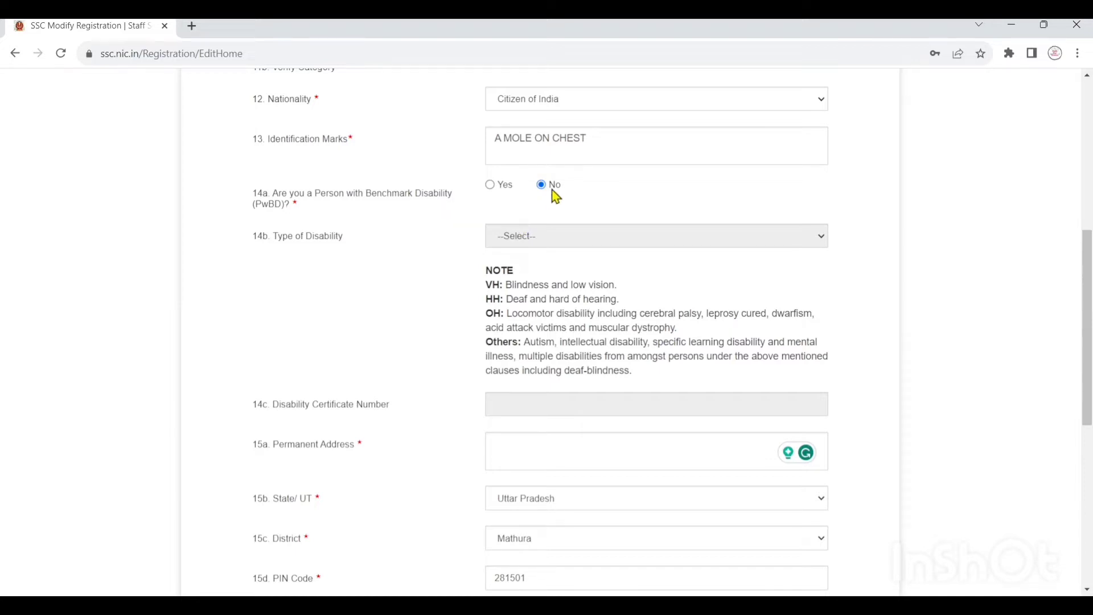
scroll(552, 195, "down", 1)
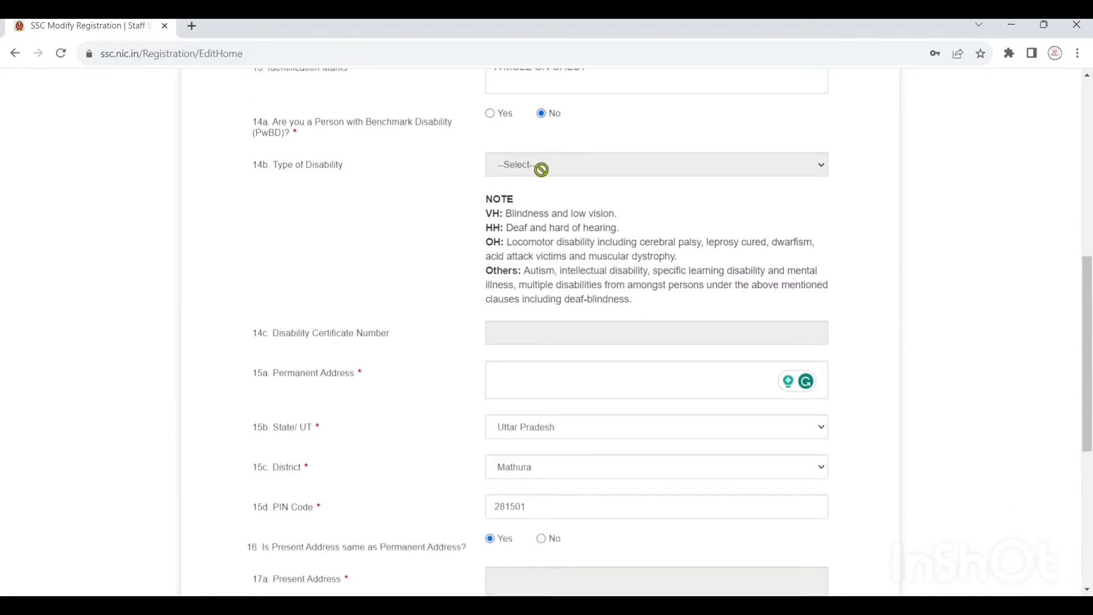
scroll(541, 169, "down", 1)
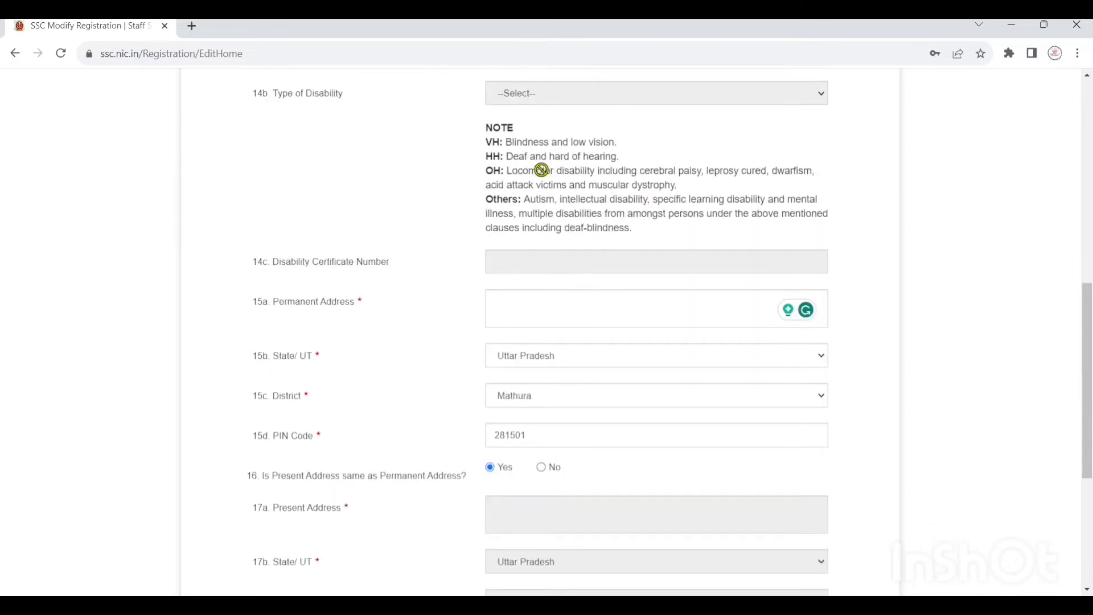
scroll(541, 169, "down", 1)
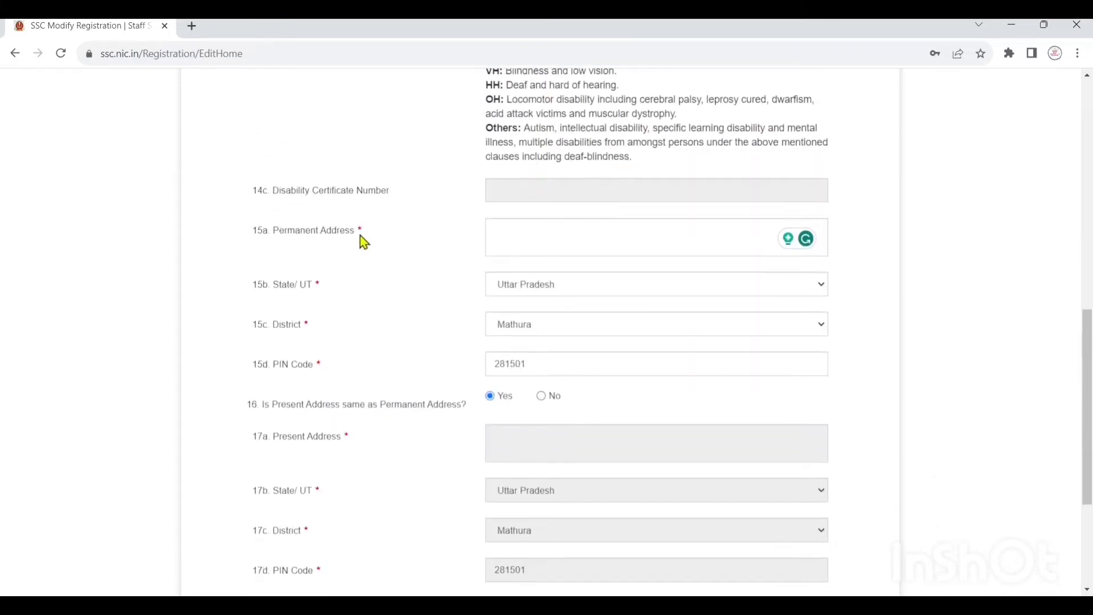
left_click_drag(361, 238, 271, 235)
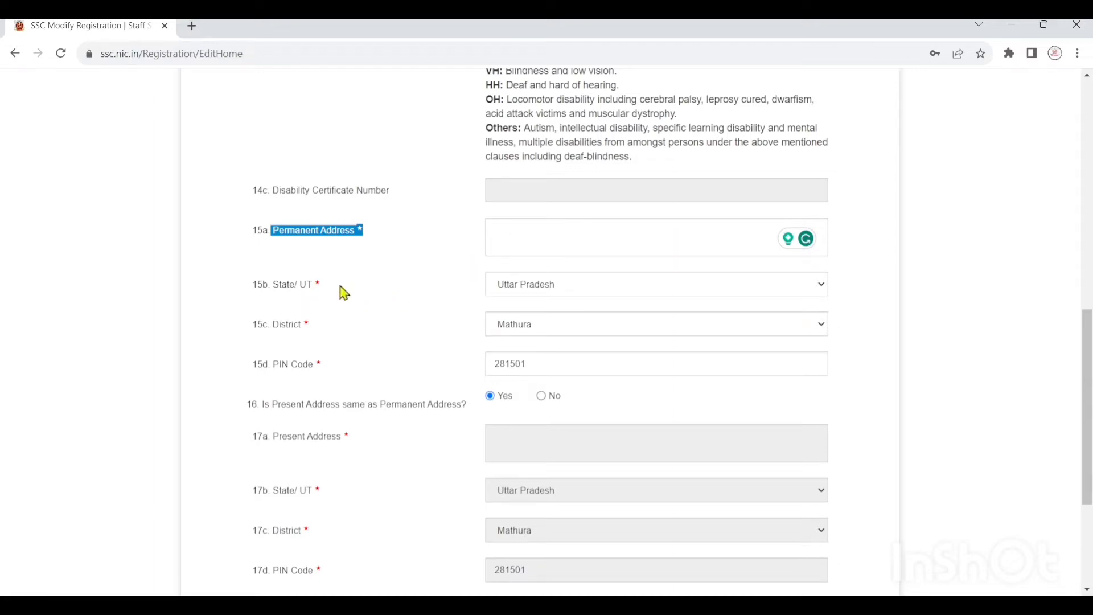
left_click_drag(322, 285, 263, 286)
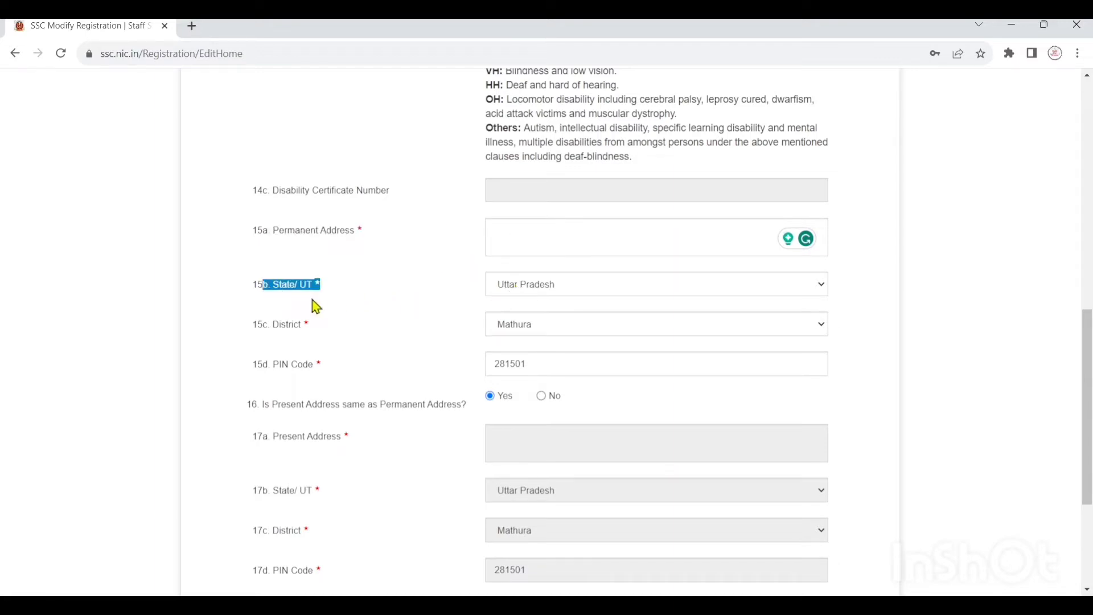
left_click_drag(309, 324, 274, 333)
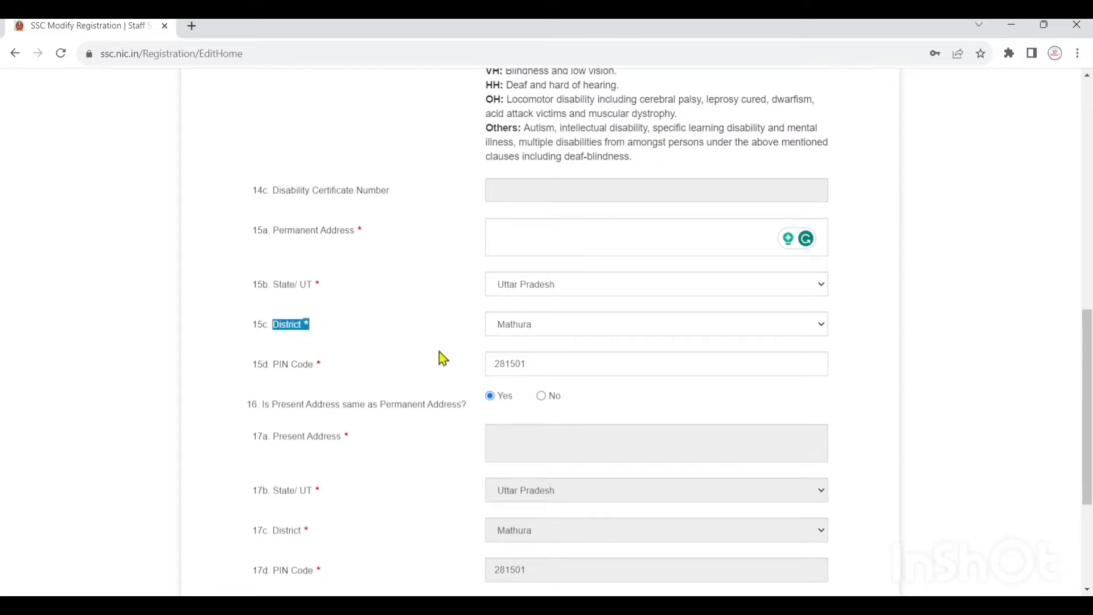
left_click_drag(323, 368, 278, 373)
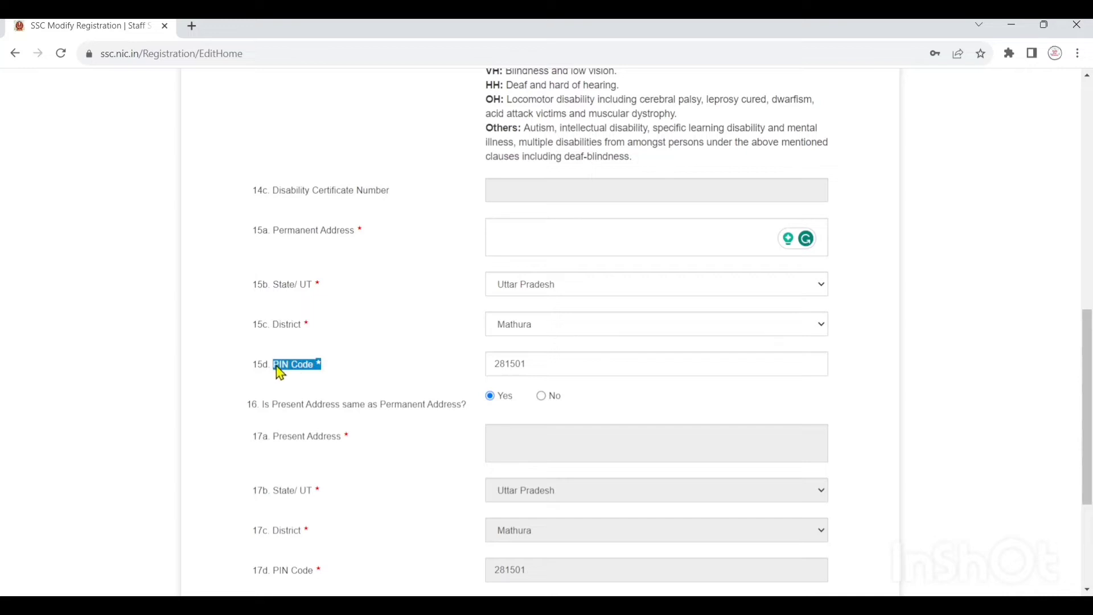
scroll(563, 376, "down", 3)
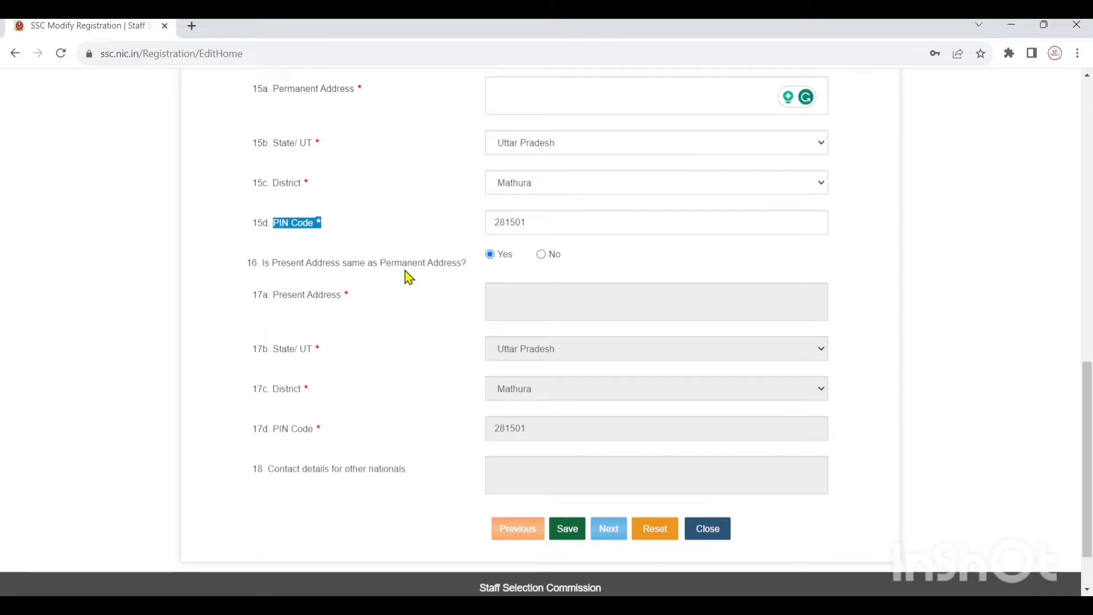
scroll(407, 276, "up", 1)
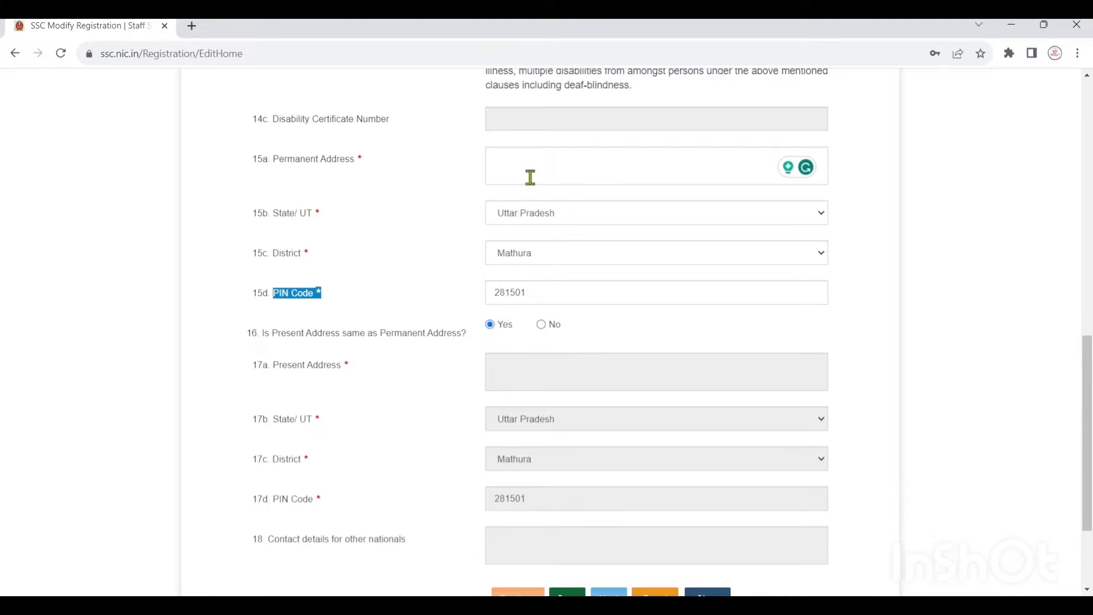
scroll(531, 179, "down", 3)
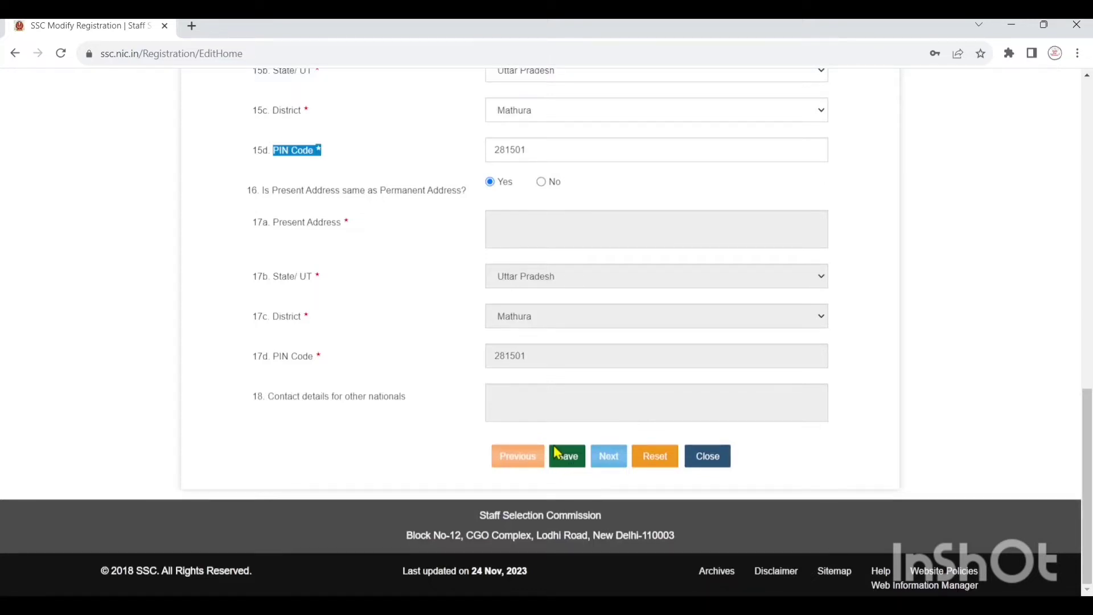
- Agree to the declaration, highlight the registration number, and send the final submission
left_click(555, 453)
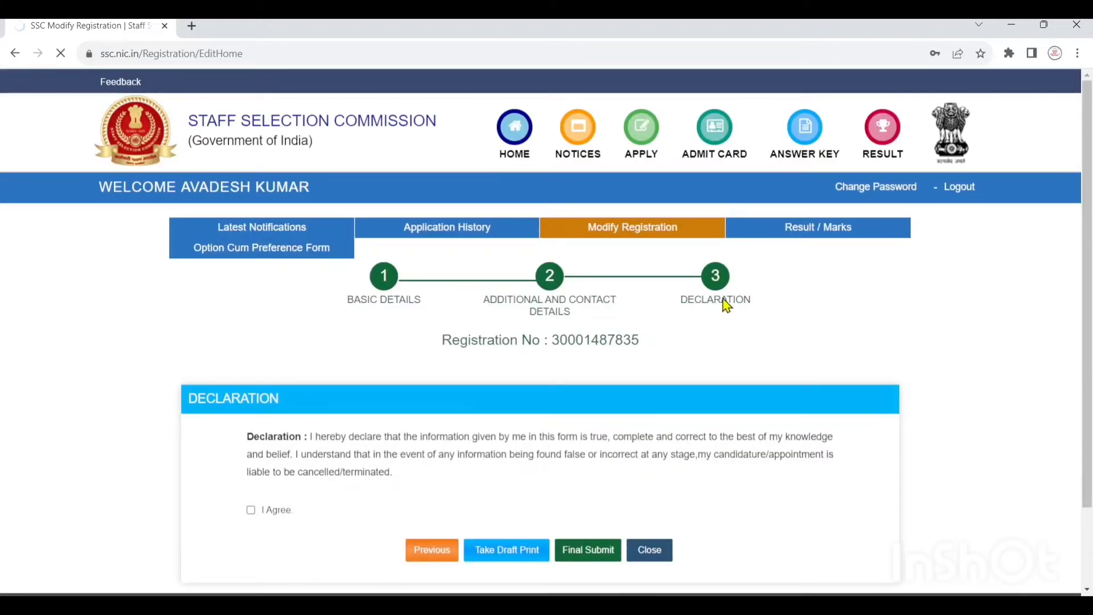
left_click(282, 509)
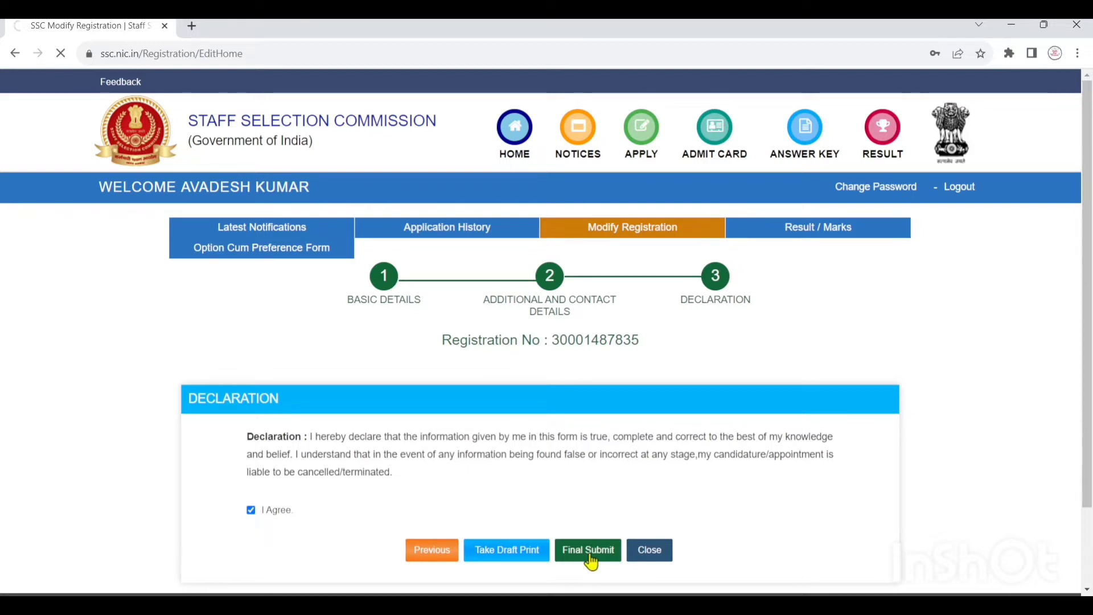
left_click_drag(553, 341, 647, 345)
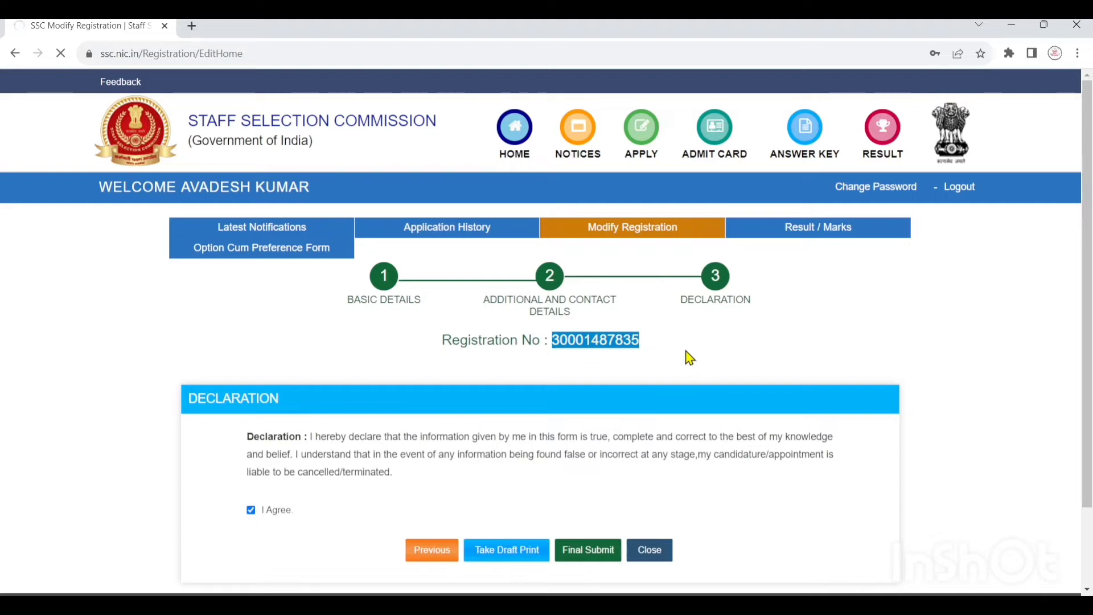
left_click(597, 565)
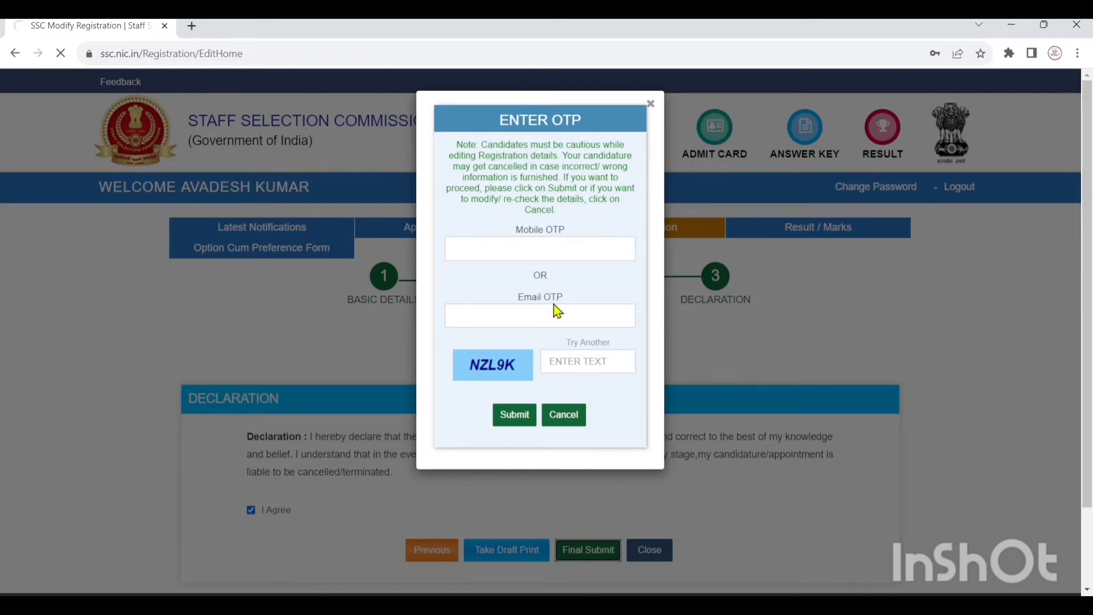
- Fill in the mobile OTP and the displayed captcha text, then submit the changes
left_click(555, 249)
type("1234")
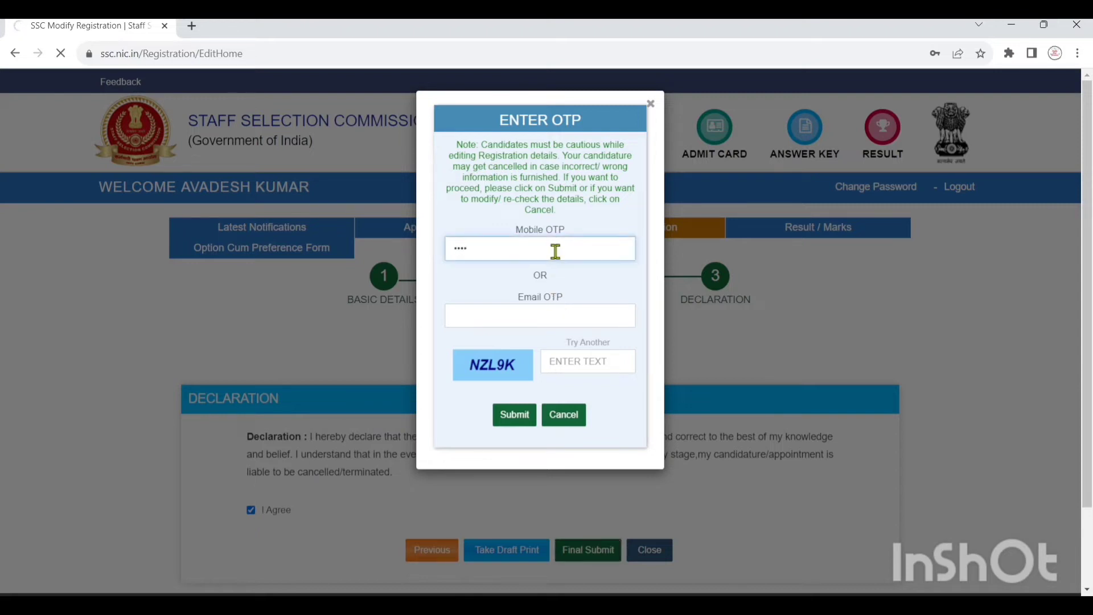
left_click(578, 357)
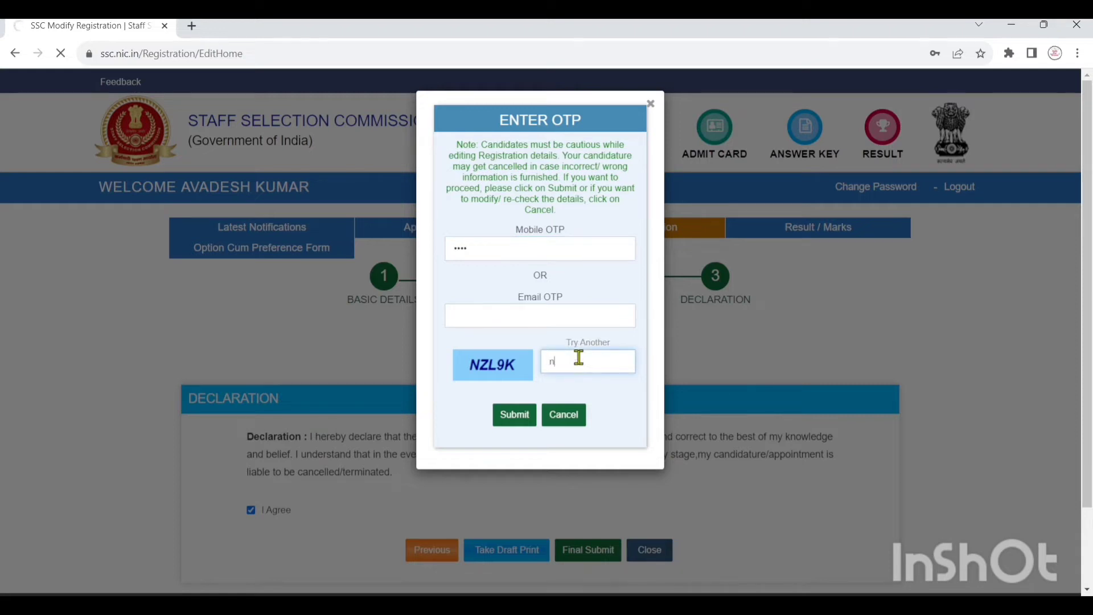
type("NZL9K")
left_click(522, 417)
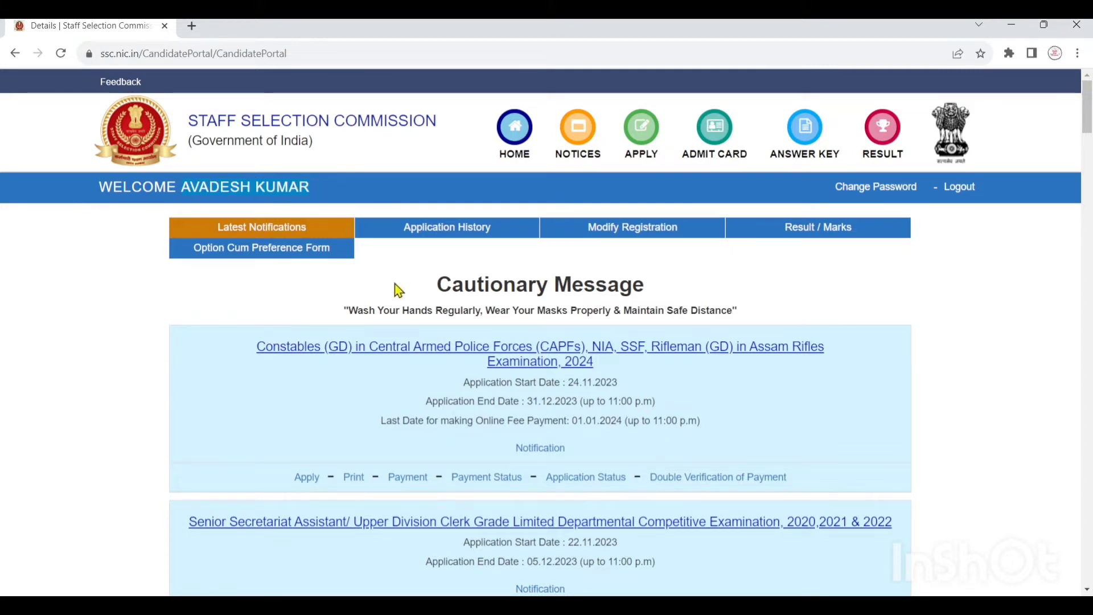
- Open the Apply link for the Constables (GD) Examination 2024 notification
scroll(393, 299, "down", 1)
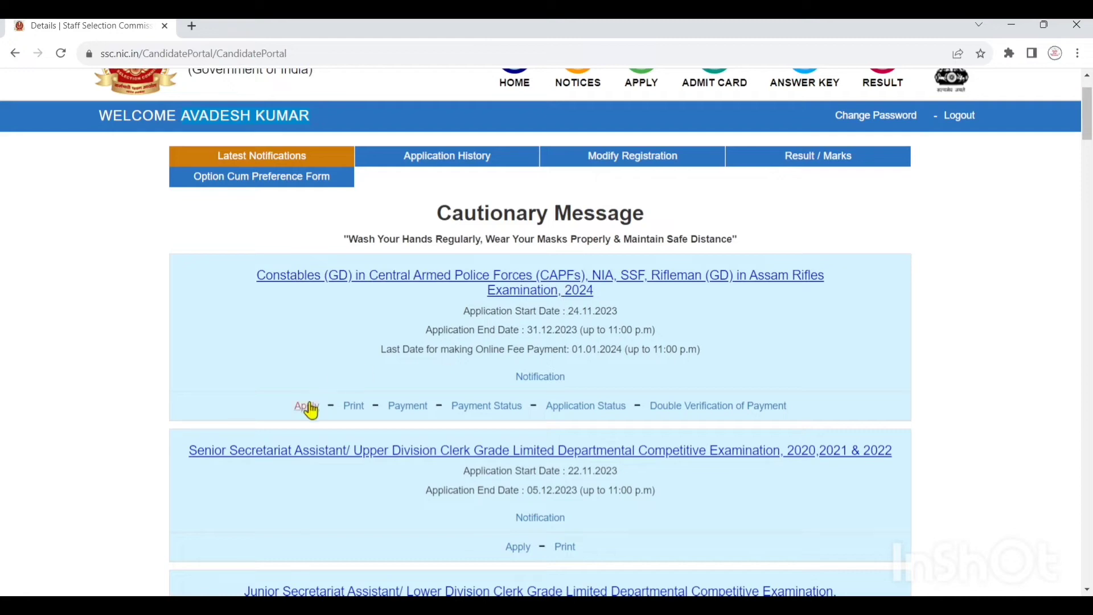
scroll(324, 385, "up", 1)
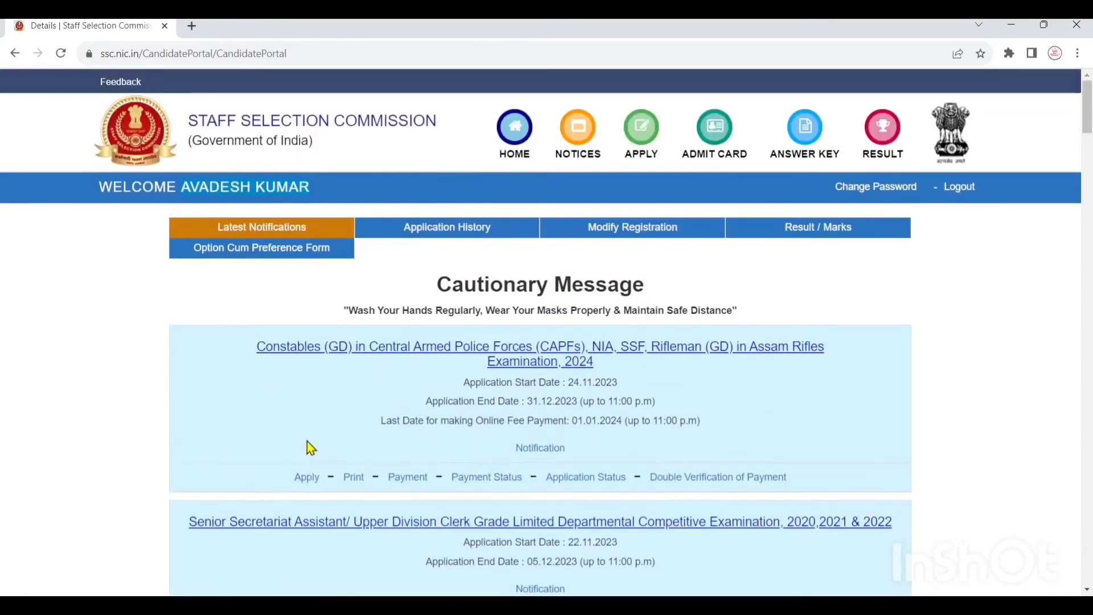
left_click(309, 479)
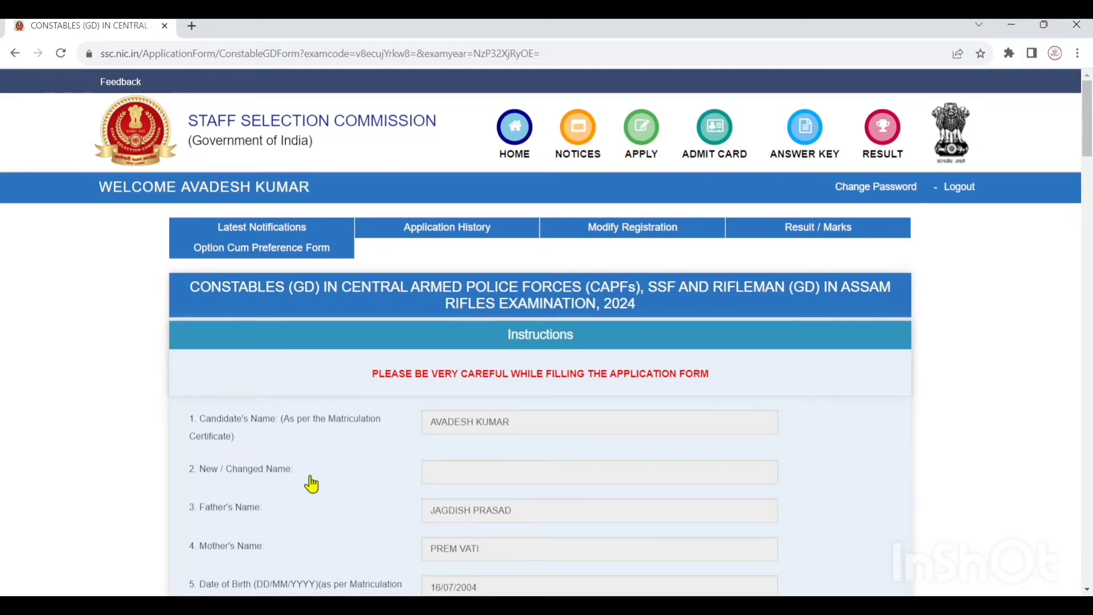
- Answer No to Ex-Servicemen question 14.1 and highlight the age relaxation question
scroll(312, 484, "down", 10)
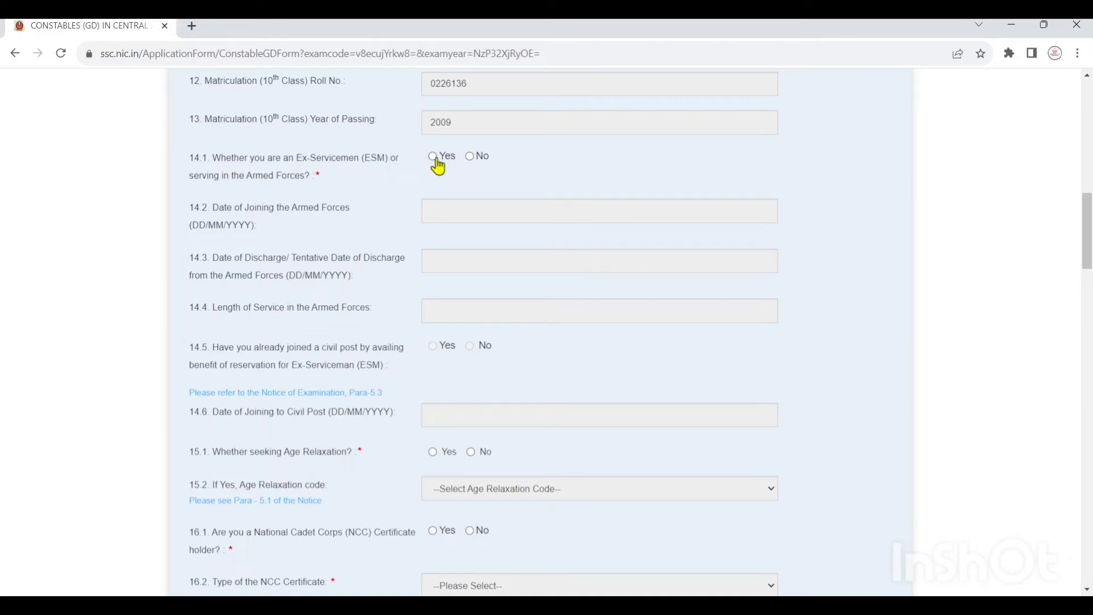
left_click(470, 158)
left_click_drag(215, 454, 354, 452)
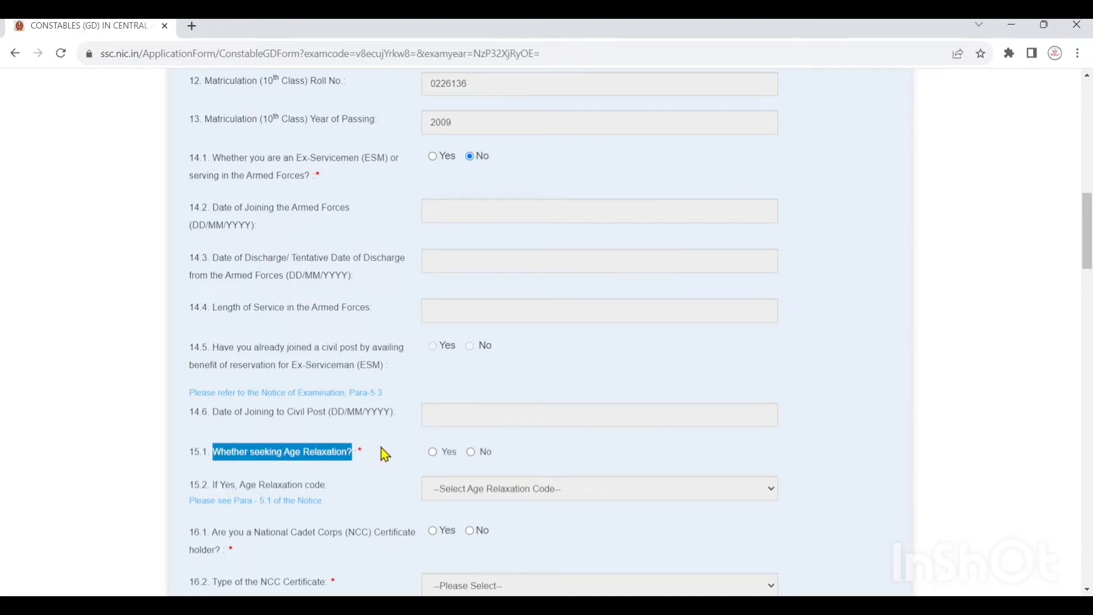
- Mark item 15.1 Yes, then switch the age relaxation answer to No
left_click(433, 452)
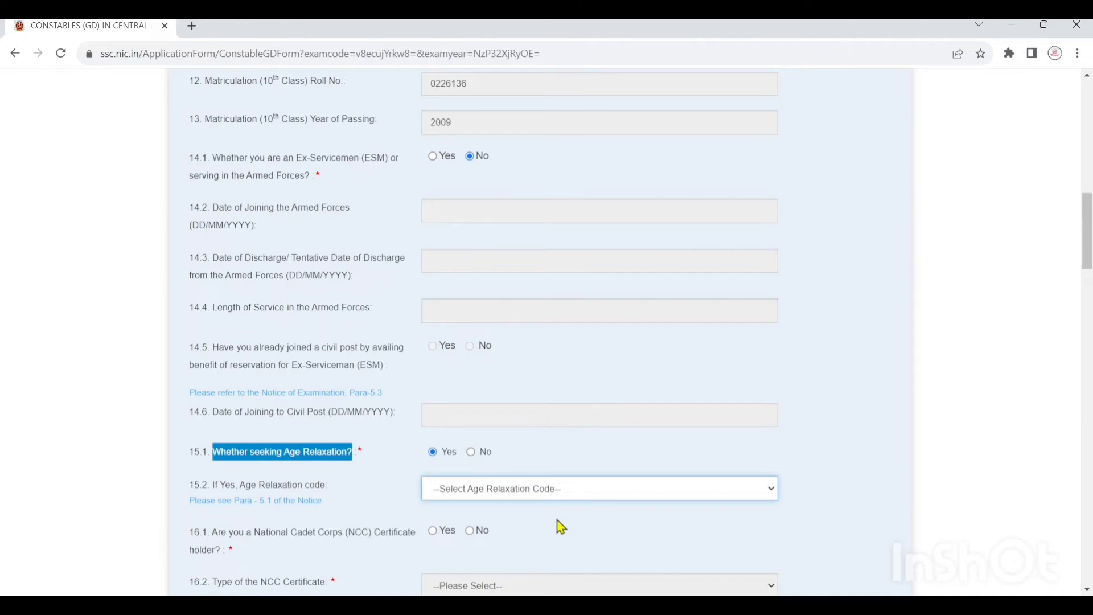
left_click(567, 469)
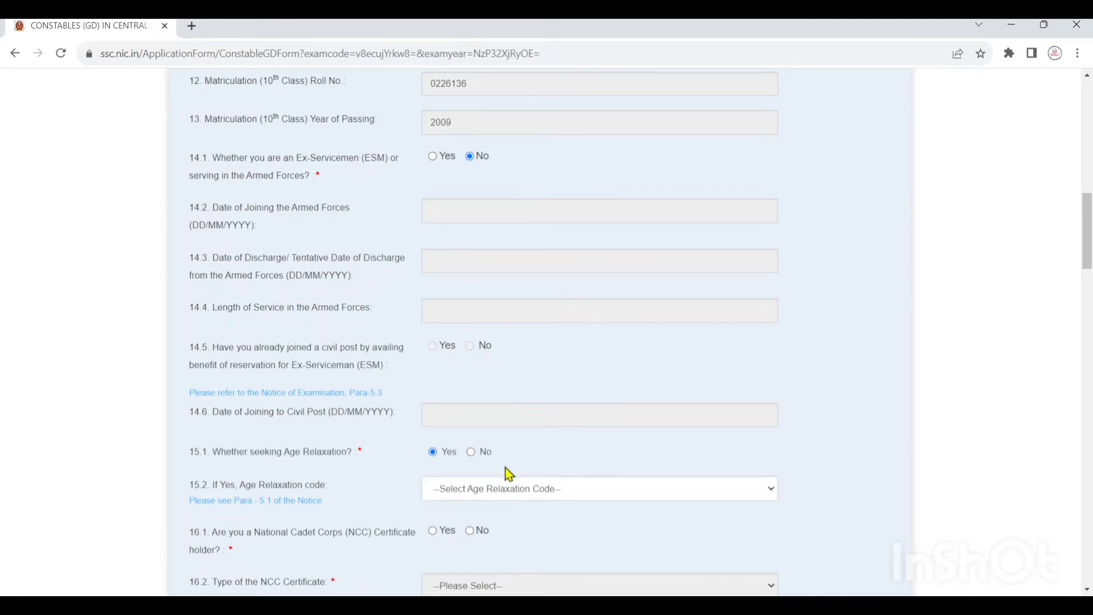
left_click(470, 451)
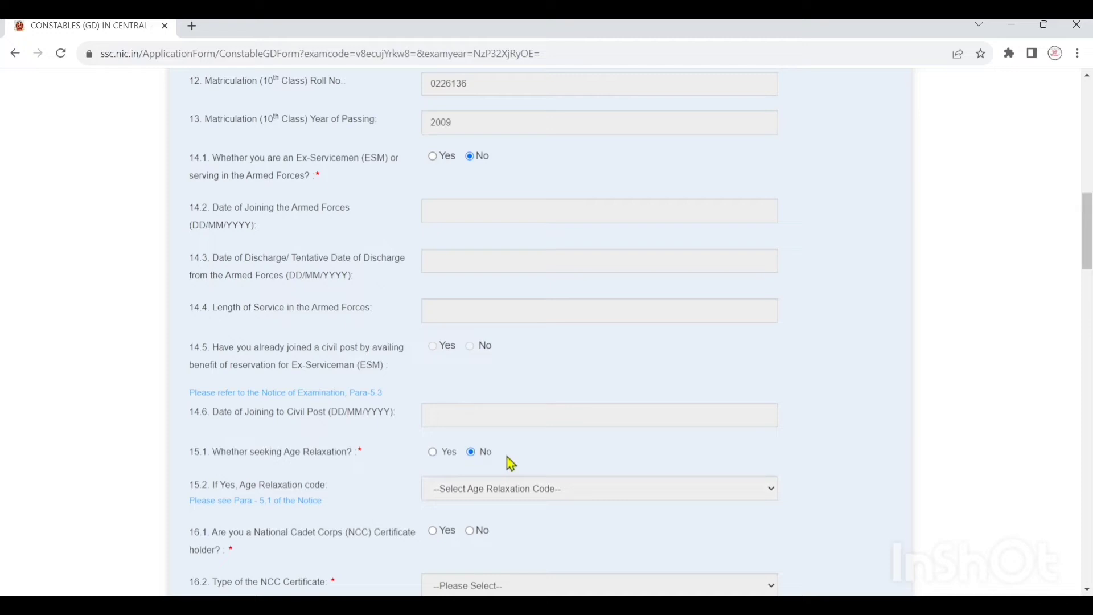
scroll(293, 501, "down", 1)
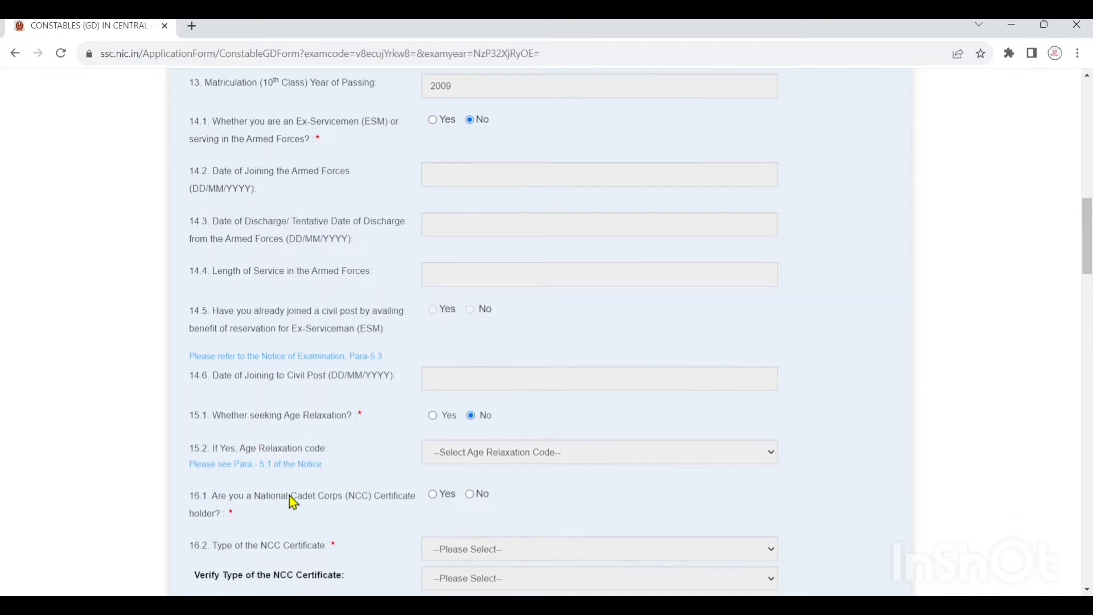
- Answer Yes to question 16.1 on holding an NCC certificate
scroll(294, 501, "down", 1)
left_click_drag(201, 462, 394, 470)
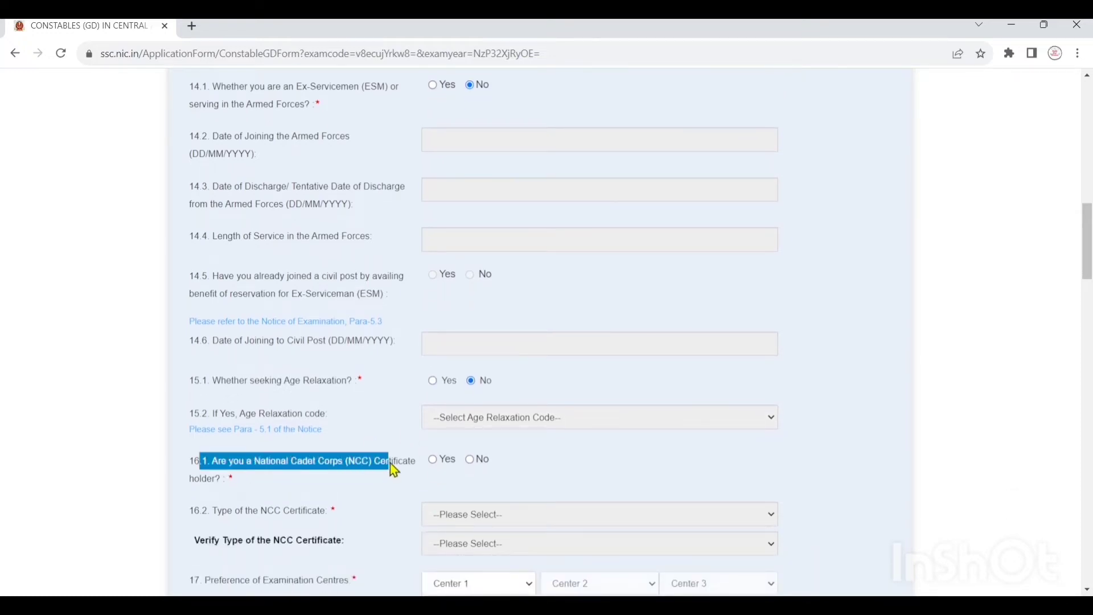
scroll(401, 455, "down", 4)
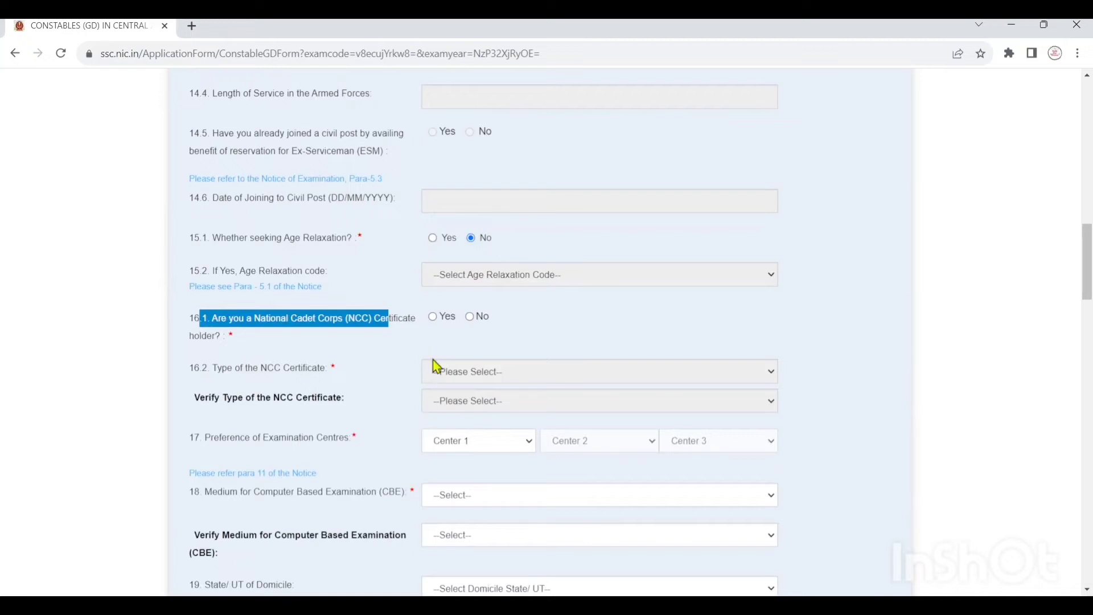
left_click(433, 317)
scroll(446, 313, "down", 2)
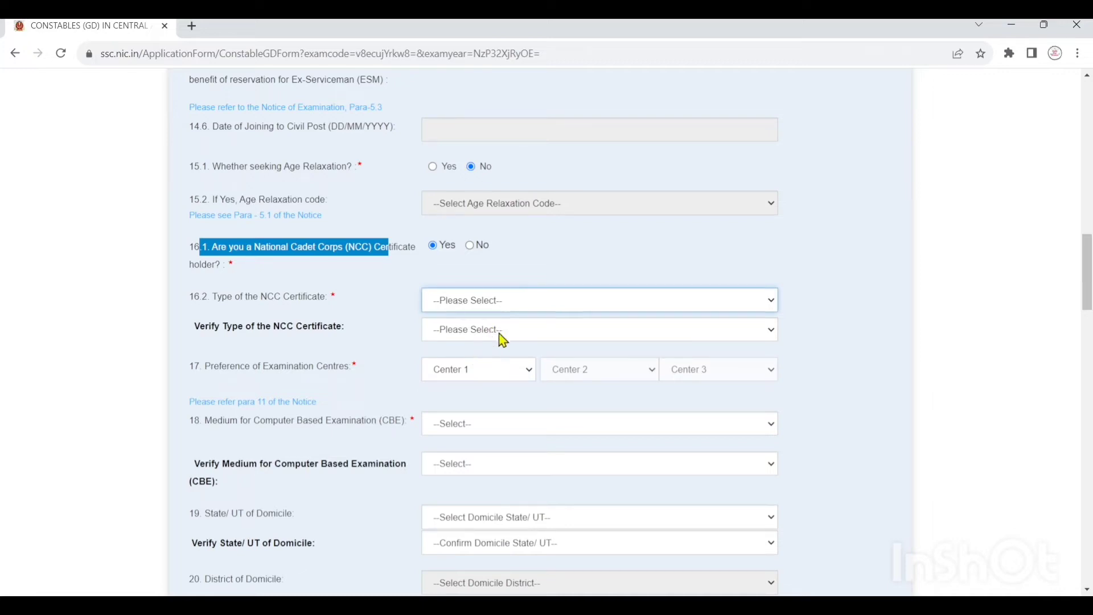
left_click(563, 243)
- Choose NCC 'C' Certificate in both type dropdowns, then change 16.1 to No
left_click(513, 307)
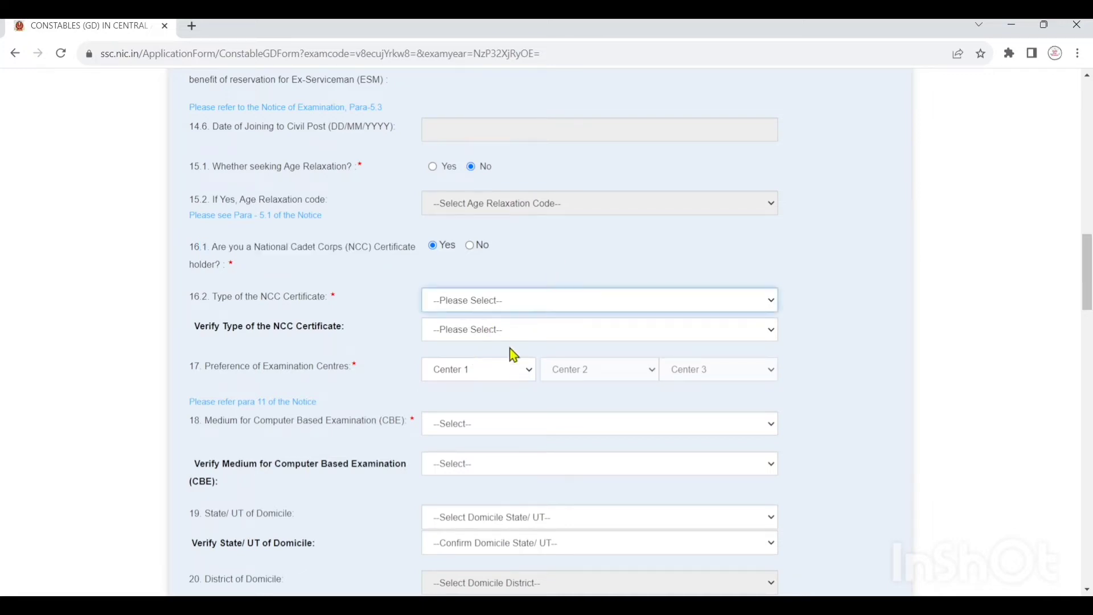
left_click(508, 352)
left_click(514, 336)
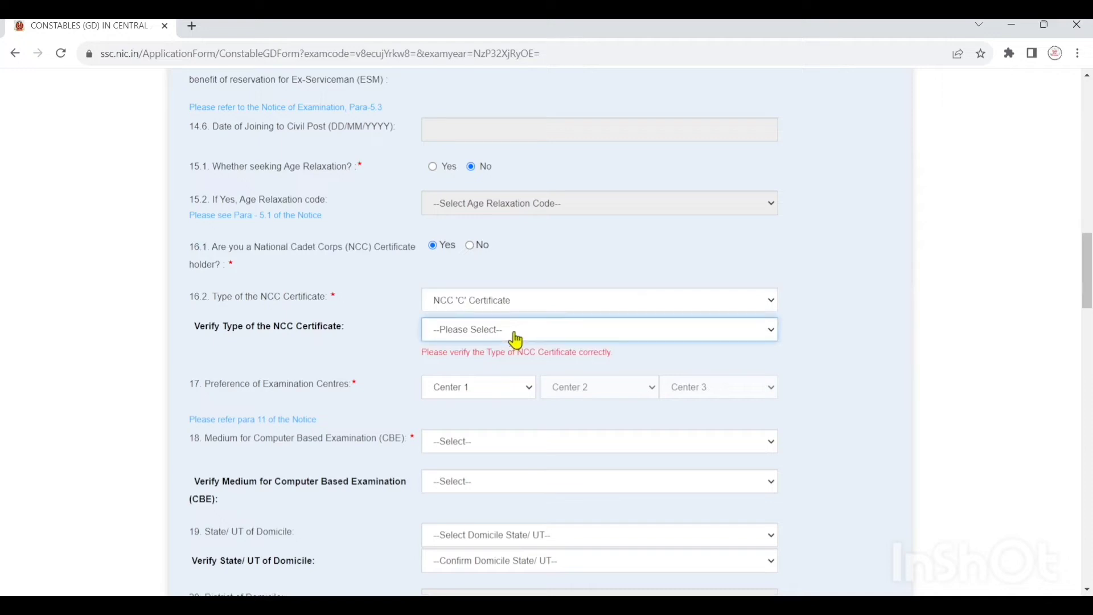
left_click(497, 388)
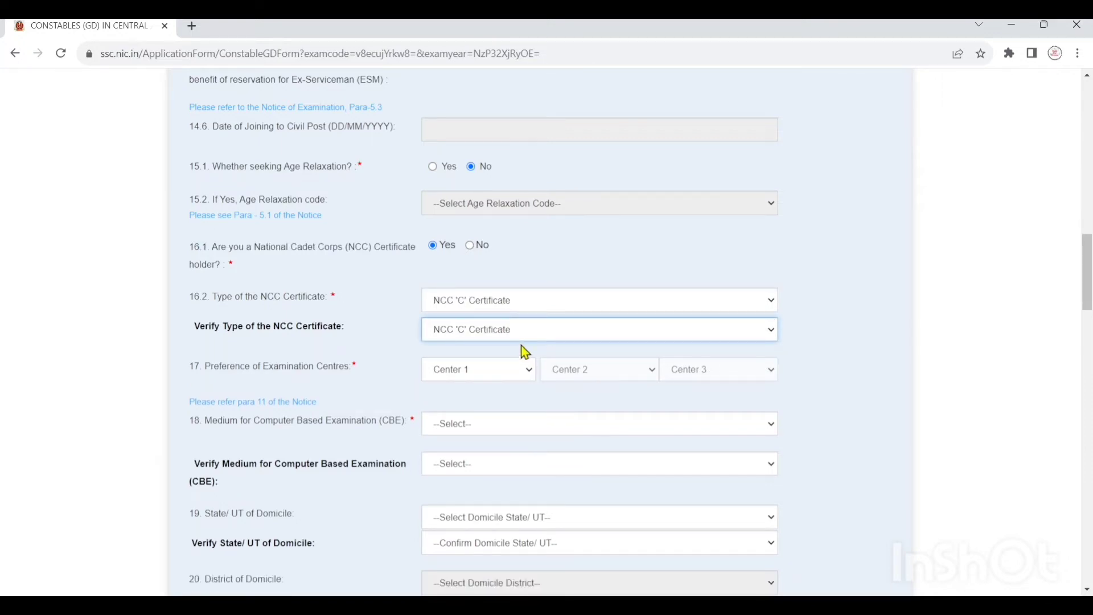
left_click(470, 245)
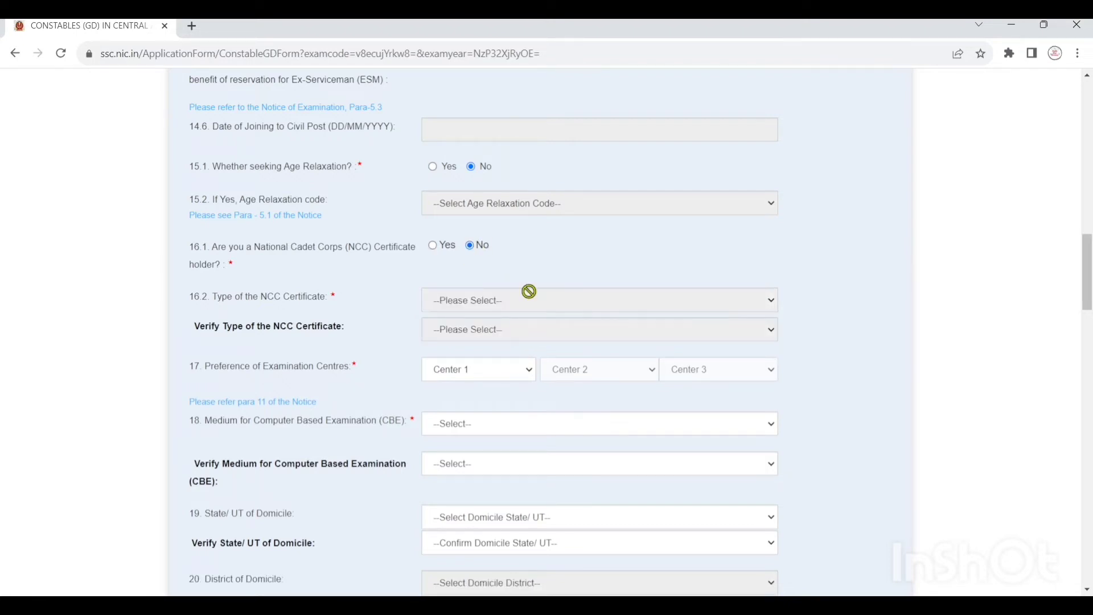
scroll(544, 339, "down", 1)
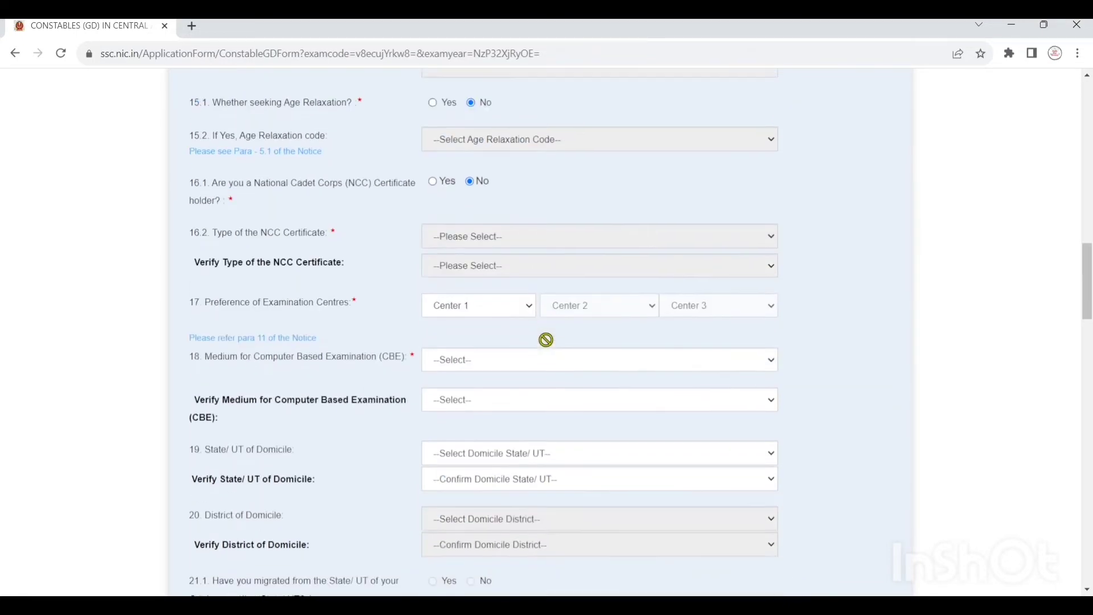
- Set the exam centre preferences to CR-Agra(3001), CR-Prayagraj(3003) and CR-Kanpur(3009)
left_click_drag(211, 295, 356, 309)
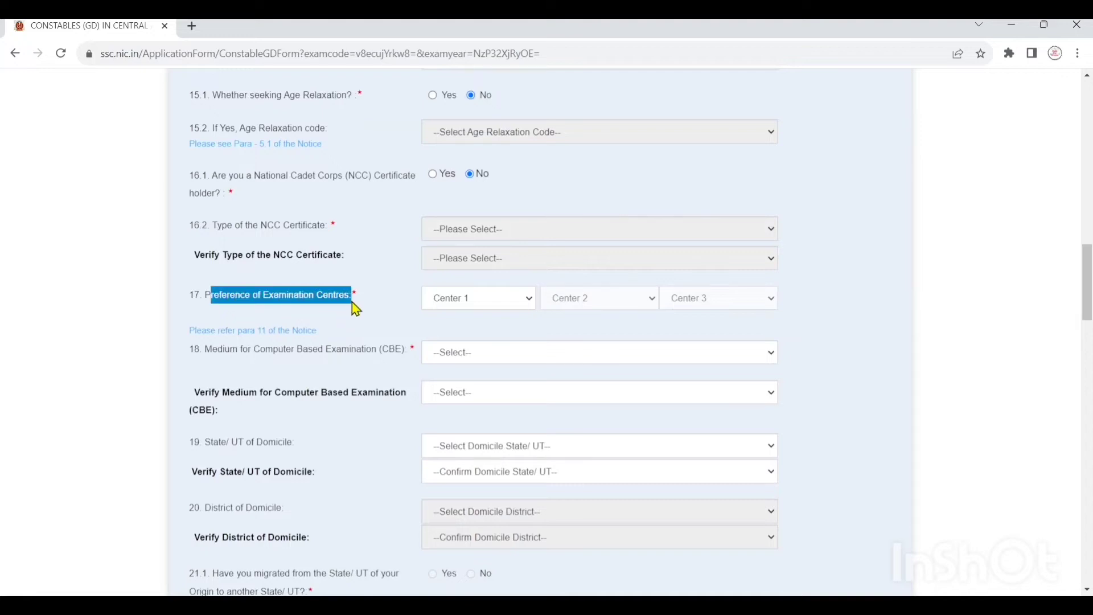
left_click(488, 306)
left_click(490, 331)
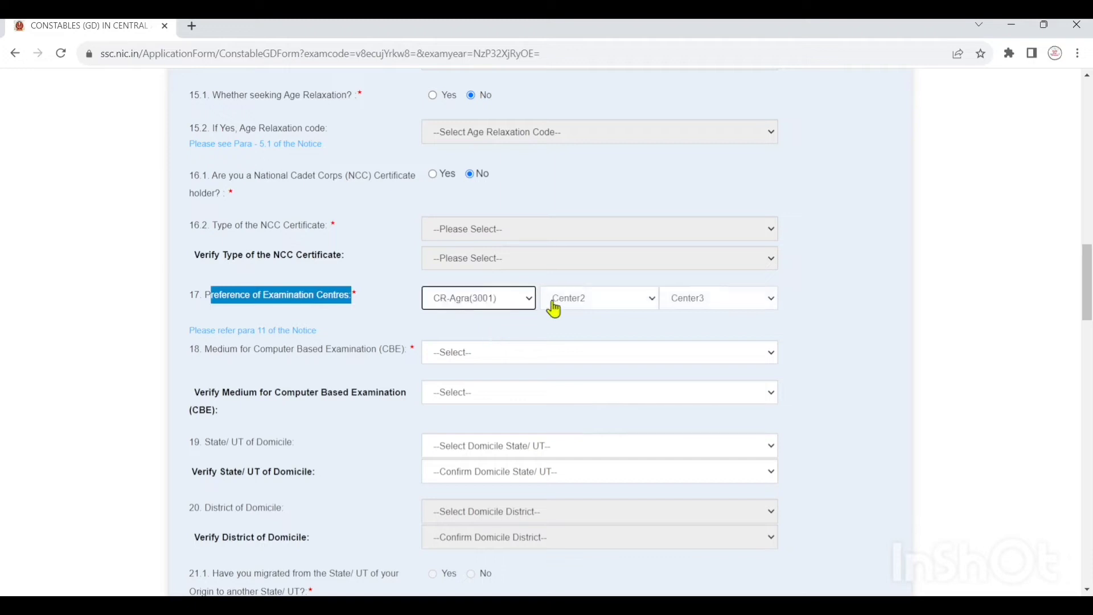
left_click(584, 308)
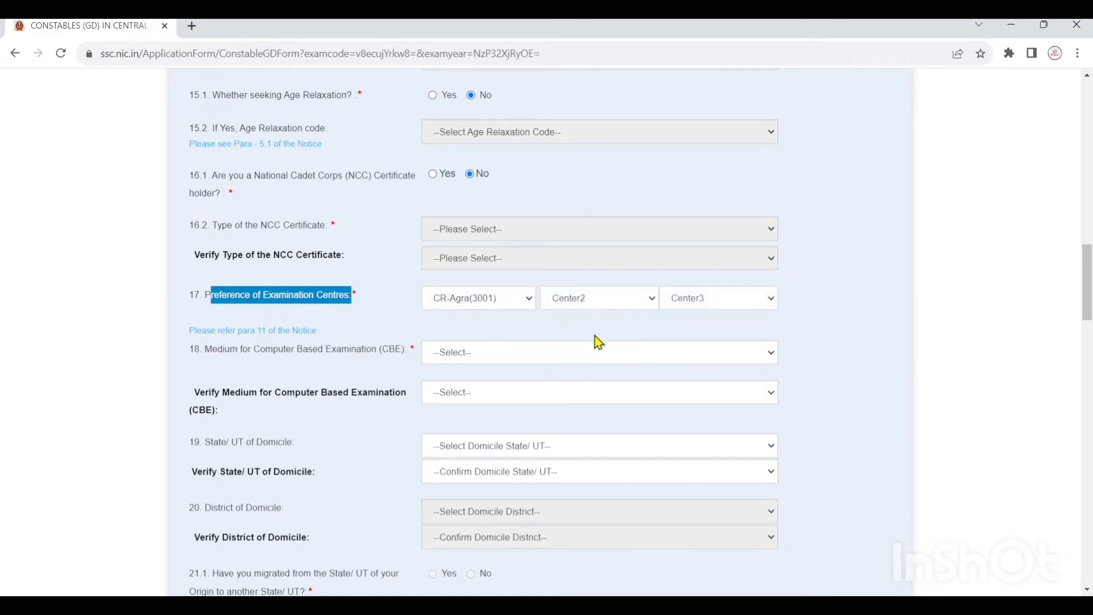
left_click(614, 342)
left_click(723, 308)
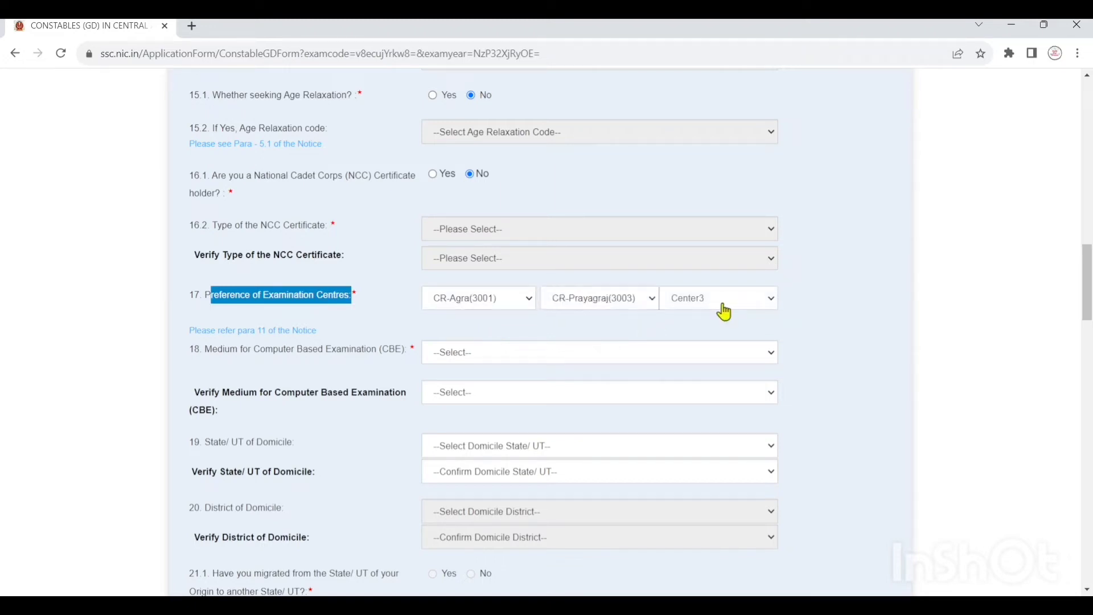
left_click(729, 390)
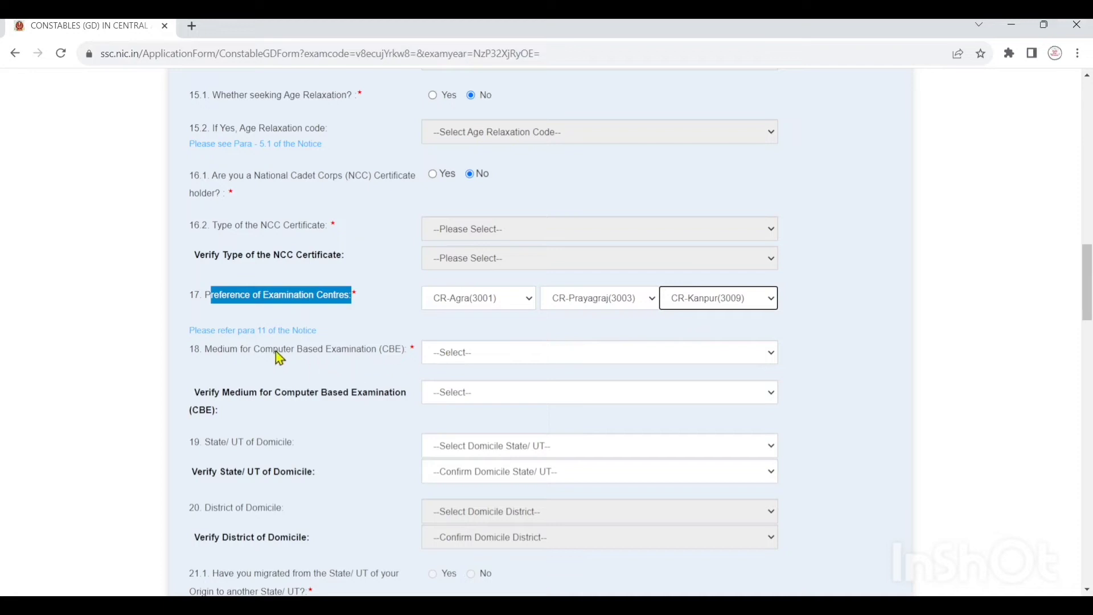
left_click_drag(205, 350, 239, 349)
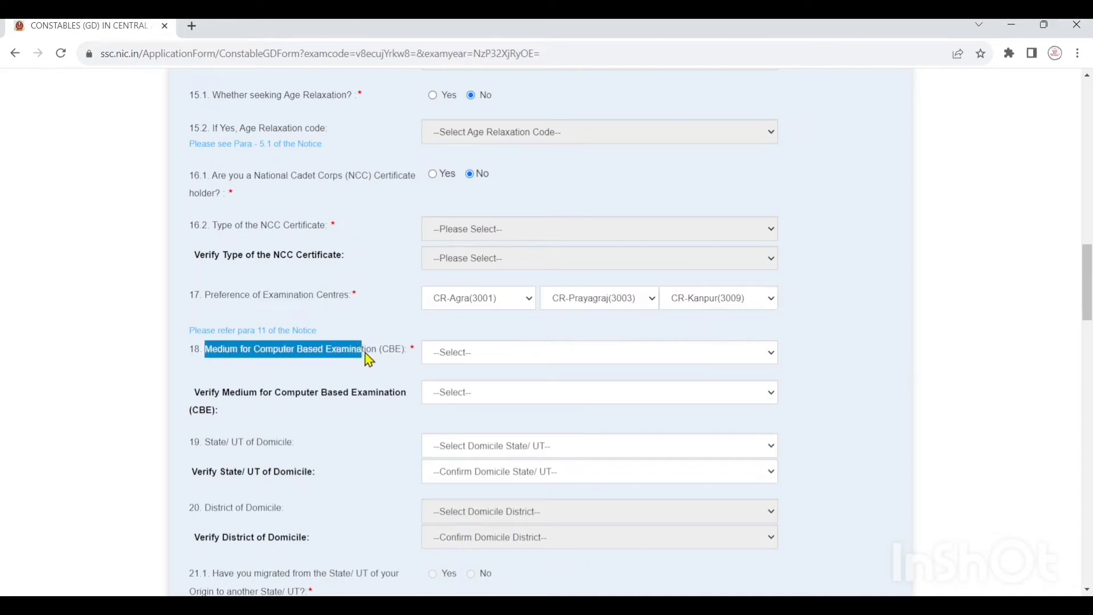
- Set both the CBE medium and its verification dropdown to Hindi (1)
left_click_drag(365, 352, 404, 350)
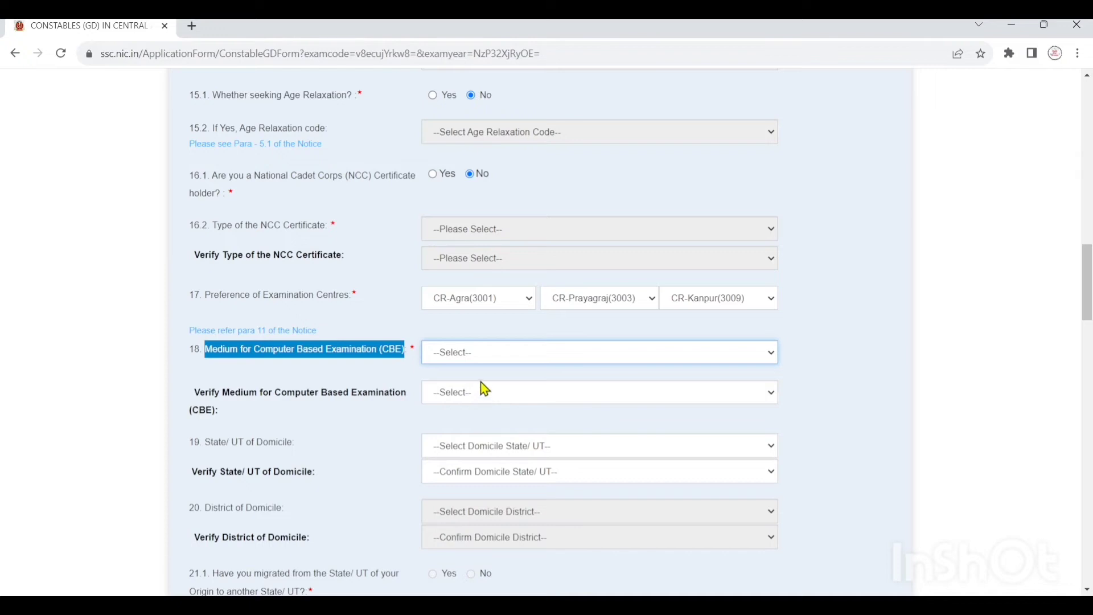
key("Down")
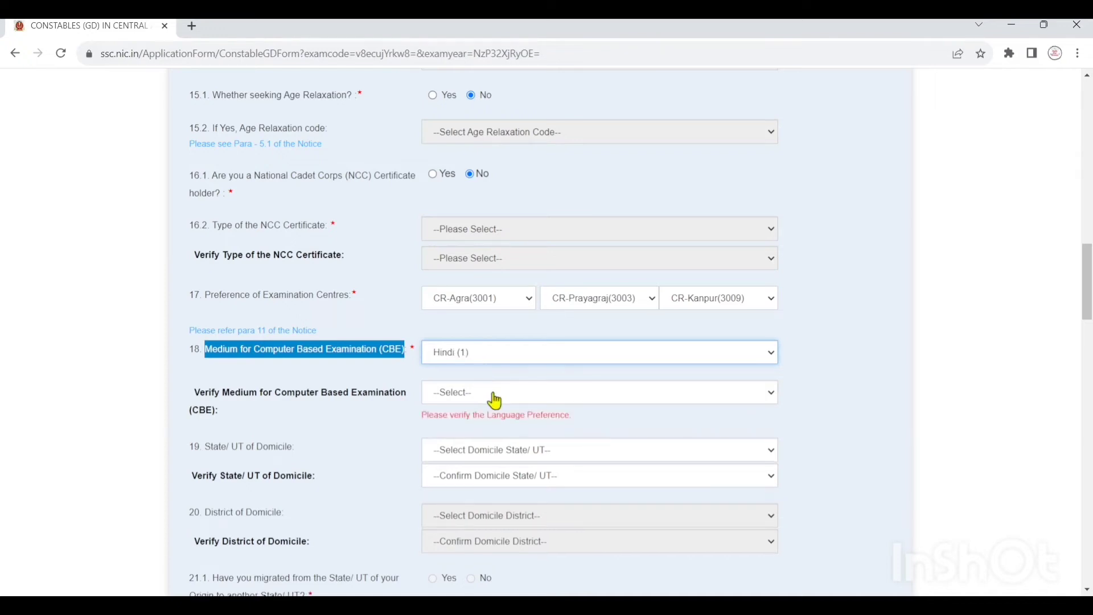
left_click(493, 396)
left_click(488, 428)
scroll(502, 373, "down", 1)
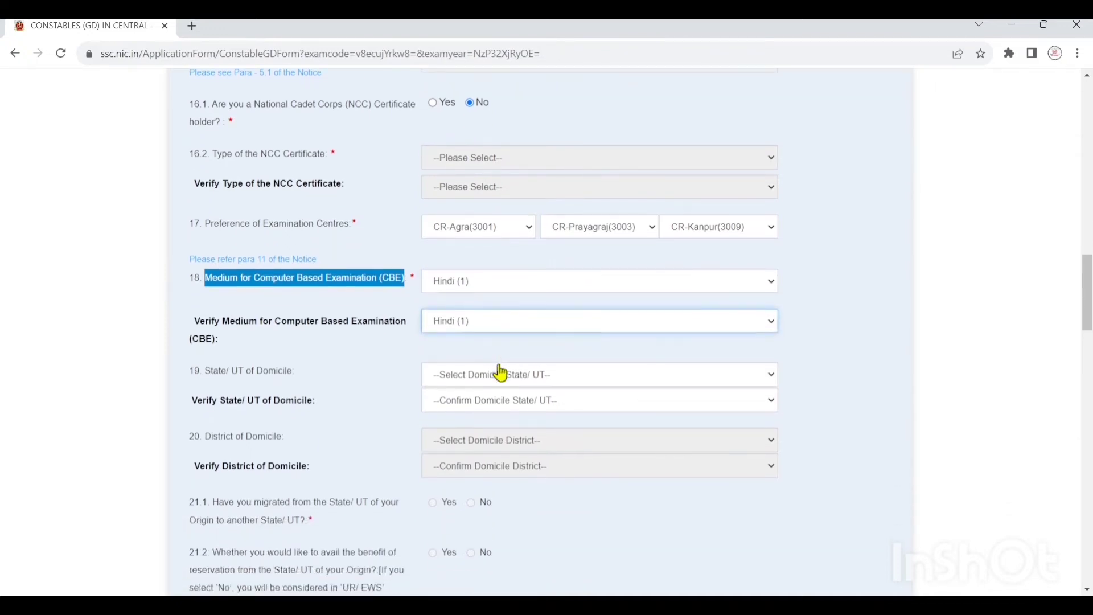
- Select Uttar Pradesh as the domicile state and in its verify field
left_click(213, 373)
left_click_drag(215, 376, 309, 376)
left_click(335, 371)
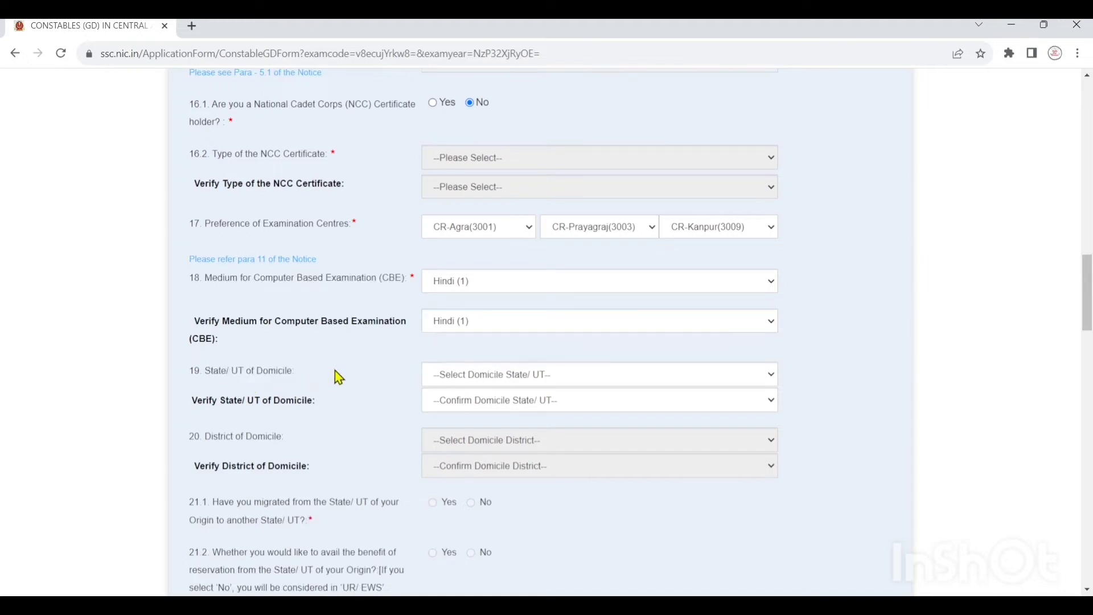
left_click(509, 375)
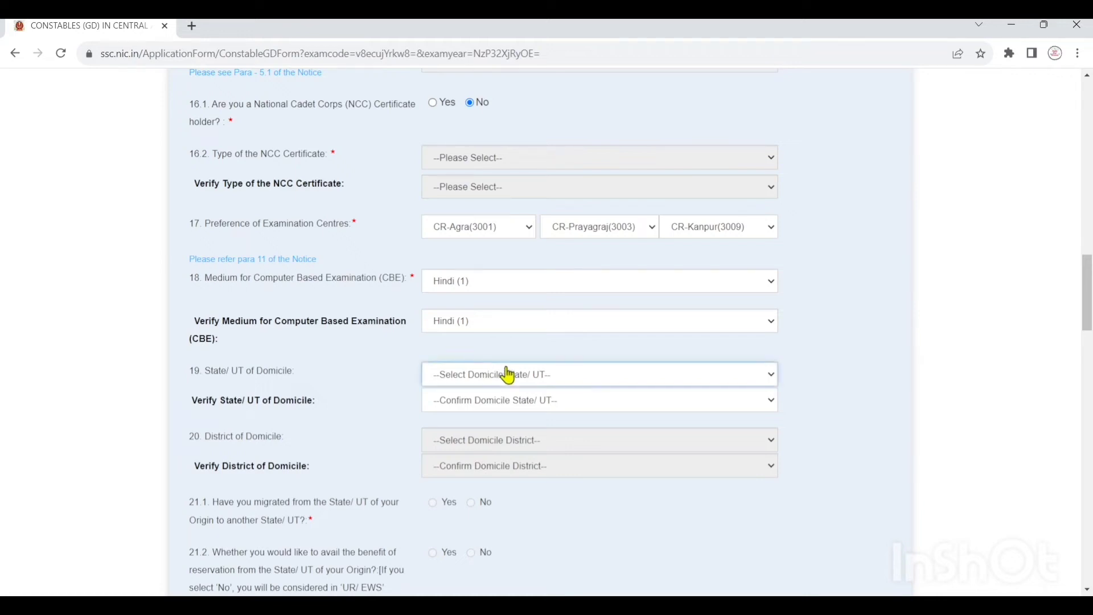
left_click(540, 334)
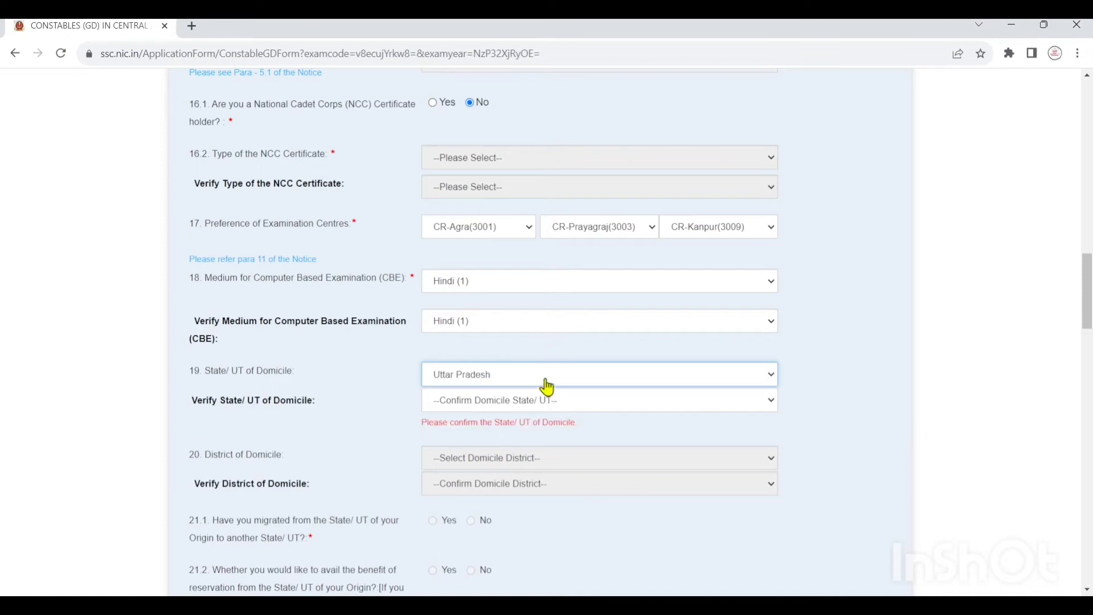
scroll(547, 387, "down", 10)
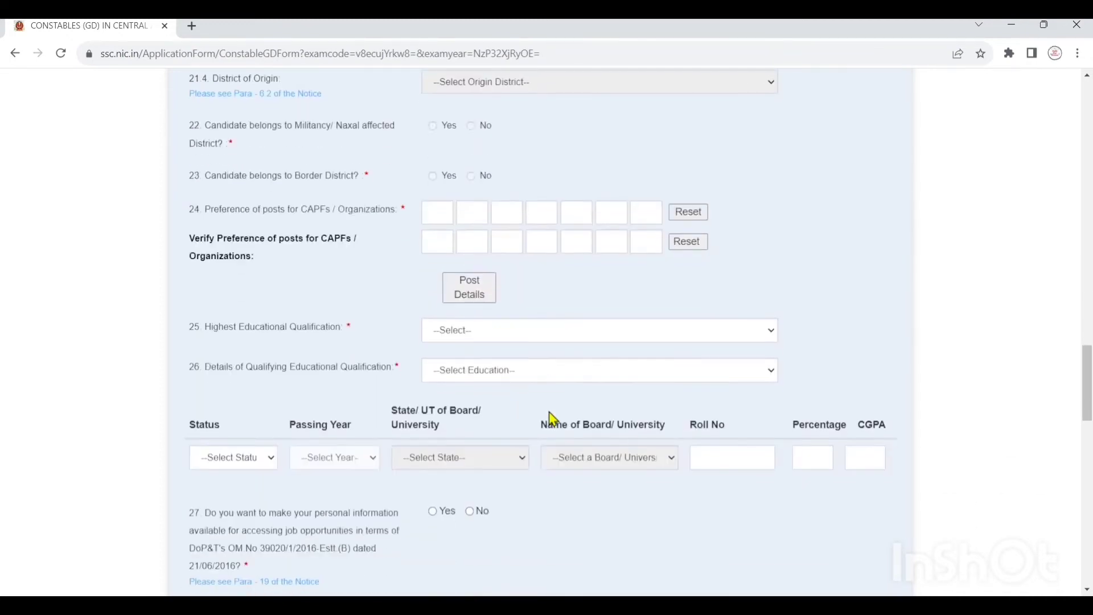
scroll(550, 417, "up", 9)
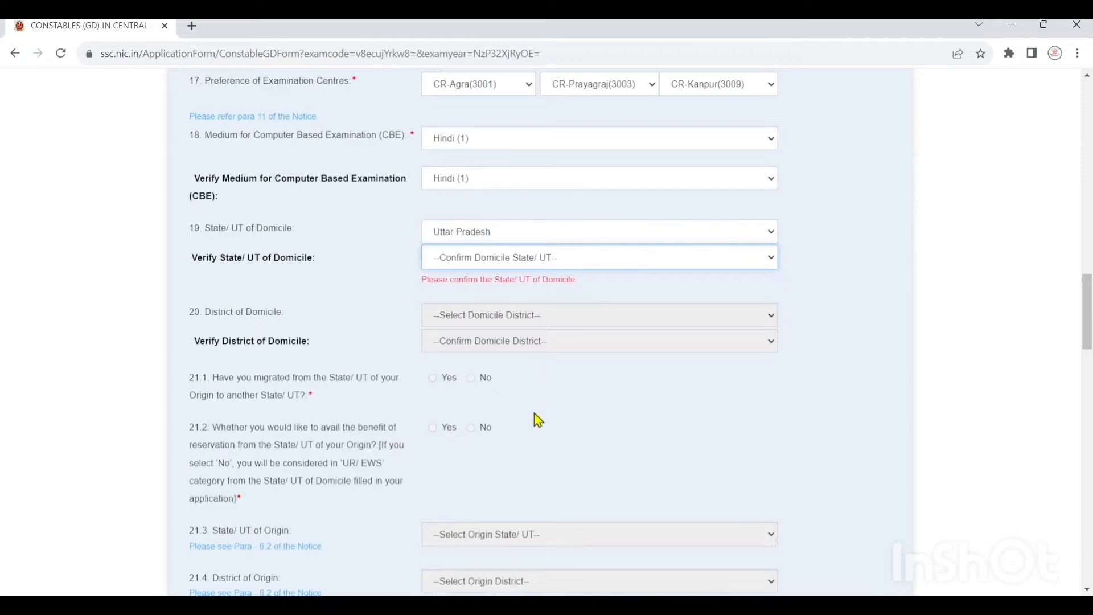
key("u")
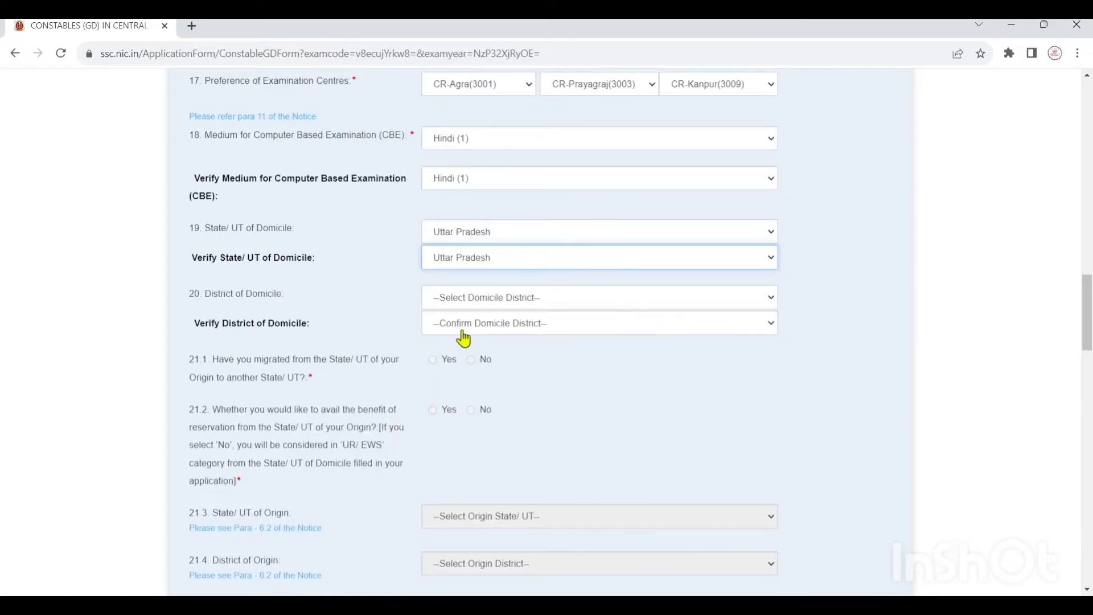
- Choose Mathura as the domicile district and confirm it in the verify dropdown
left_click_drag(206, 296, 295, 298)
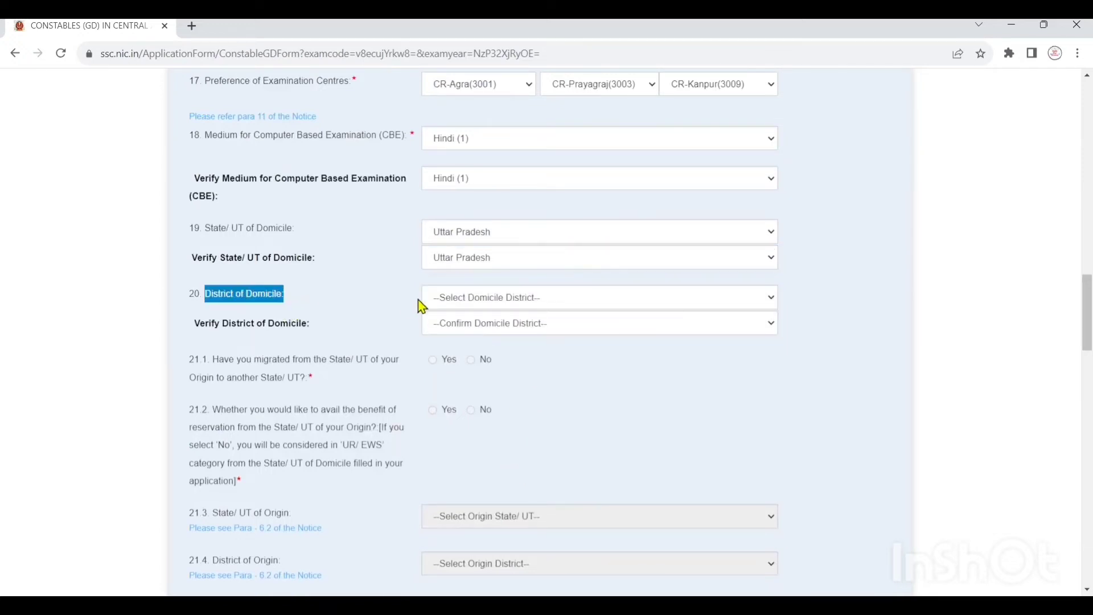
left_click(478, 306)
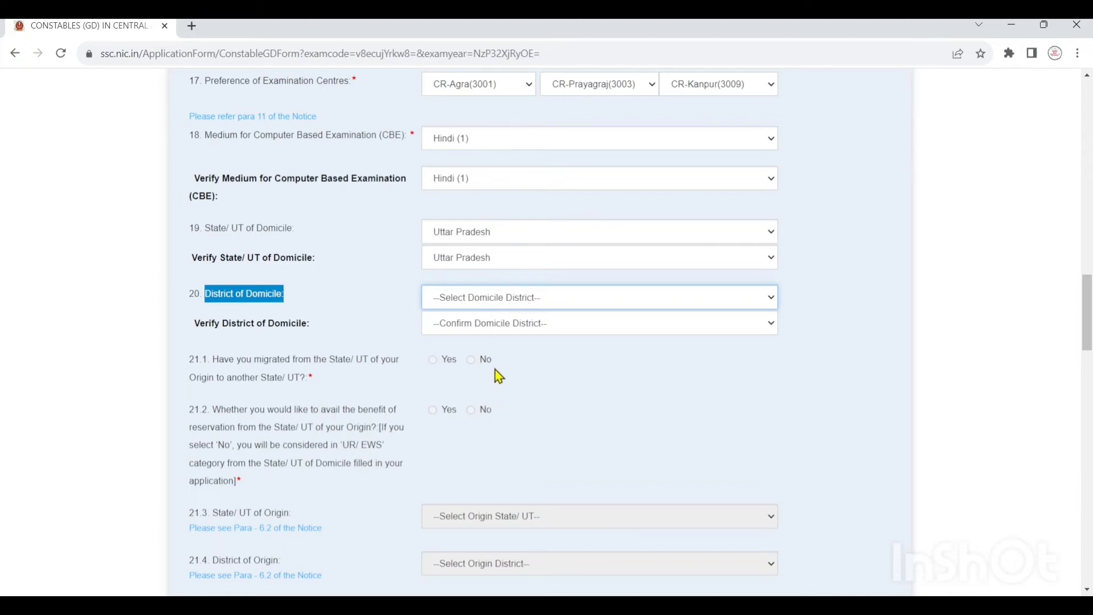
left_click(507, 312)
left_click(510, 330)
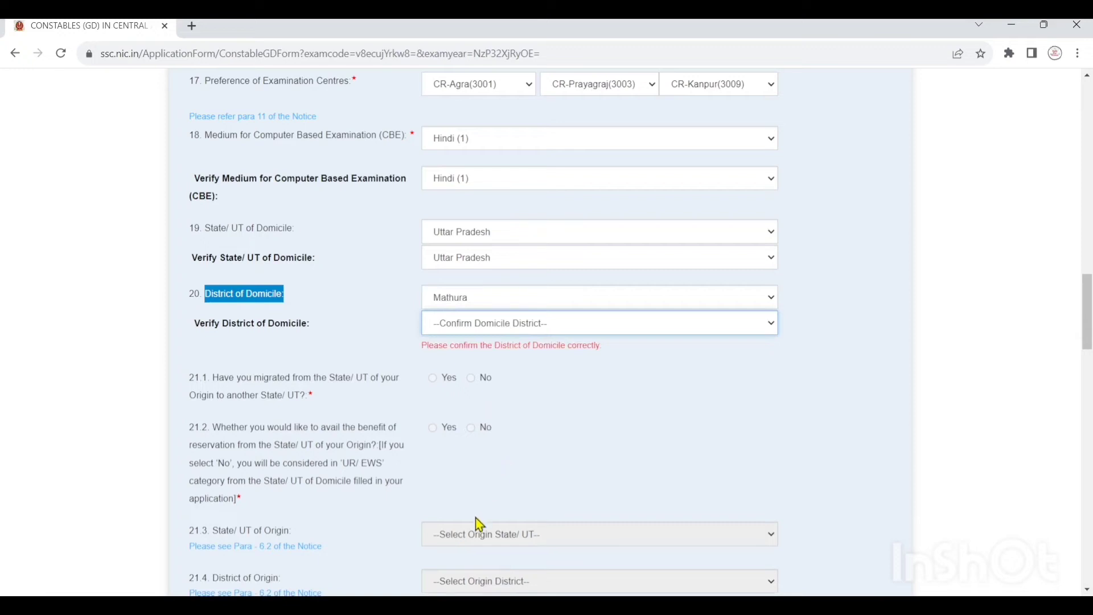
left_click(478, 535)
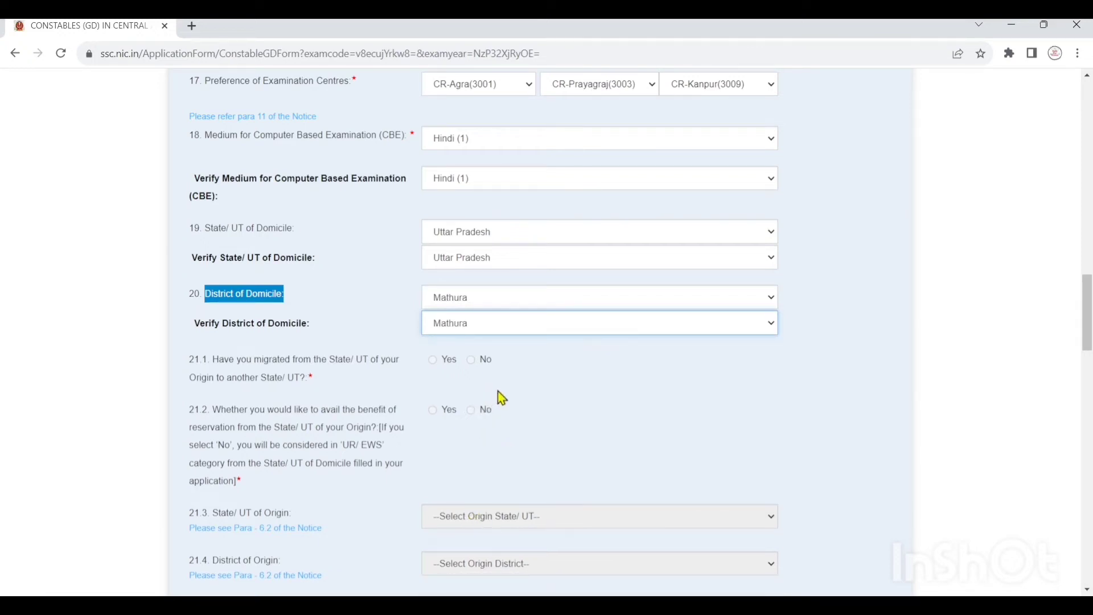
left_click(216, 365)
left_click_drag(216, 365, 378, 379)
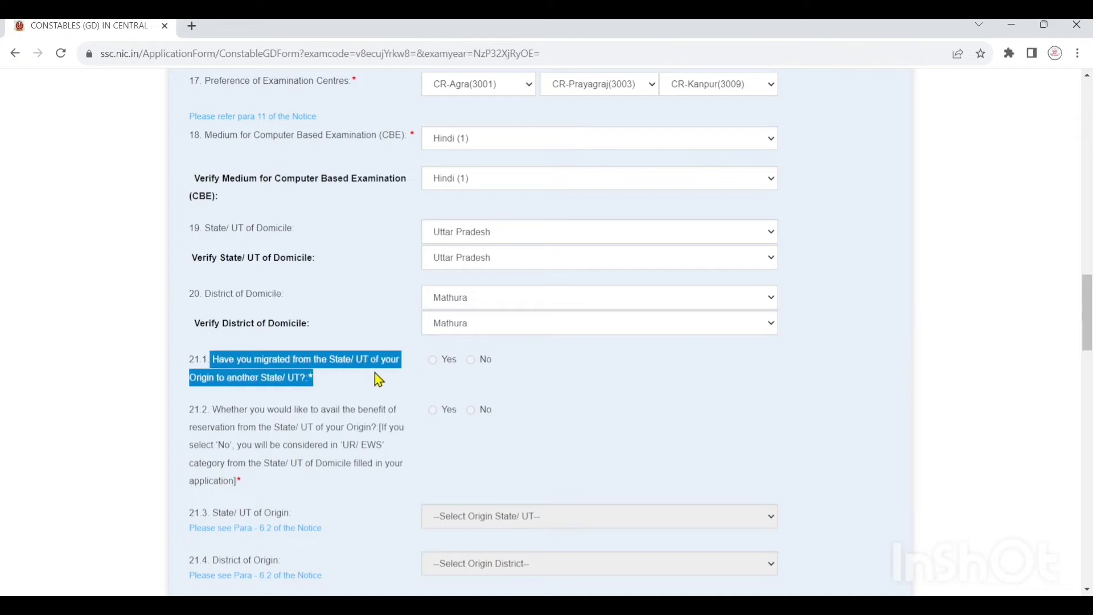
left_click(354, 378)
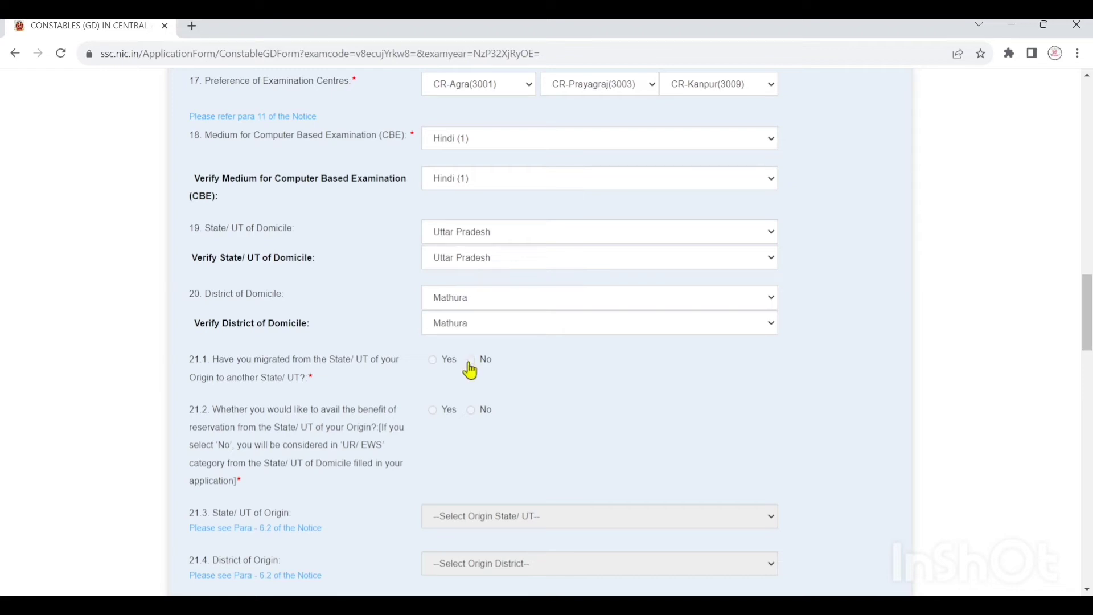
scroll(470, 370, "down", 3)
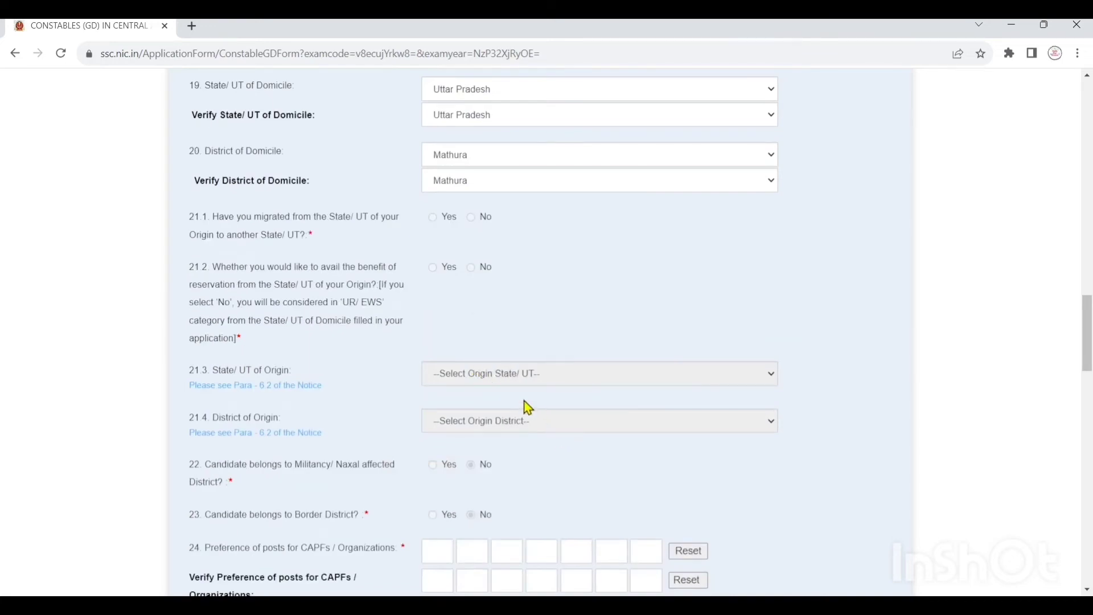
- Open the Post Details table and review post codes A–H with their forces
scroll(529, 406, "down", 3)
scroll(528, 406, "down", 1)
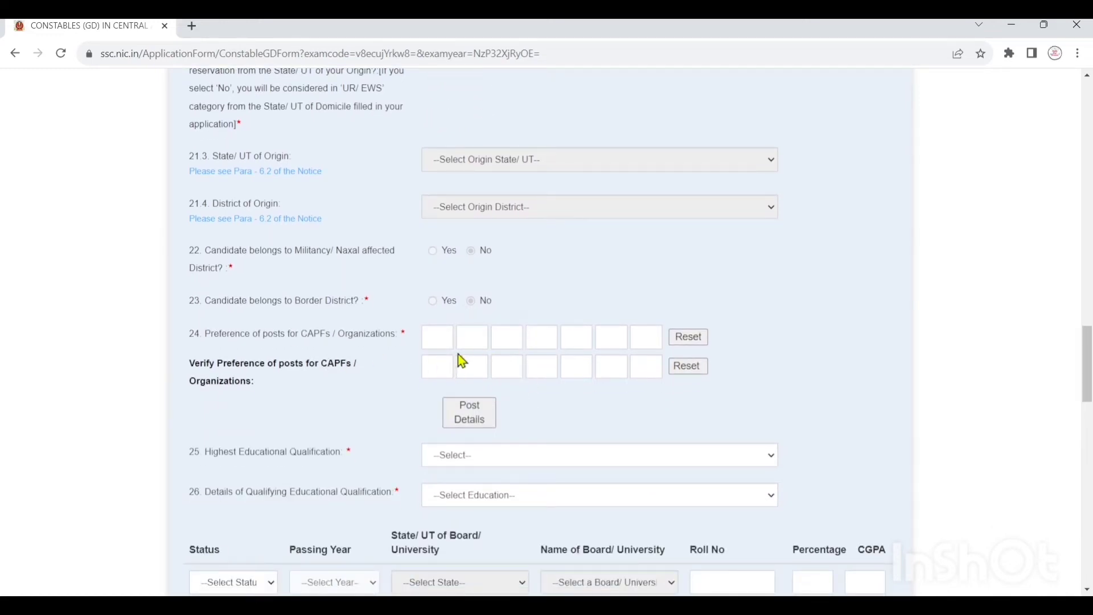
left_click(469, 414)
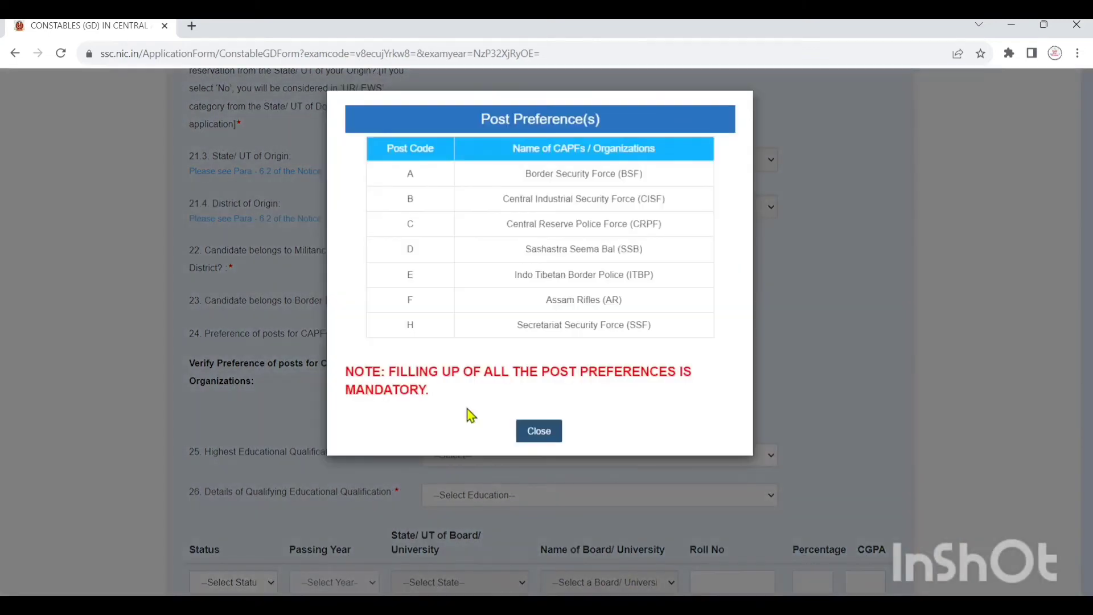
left_click_drag(405, 170, 447, 341)
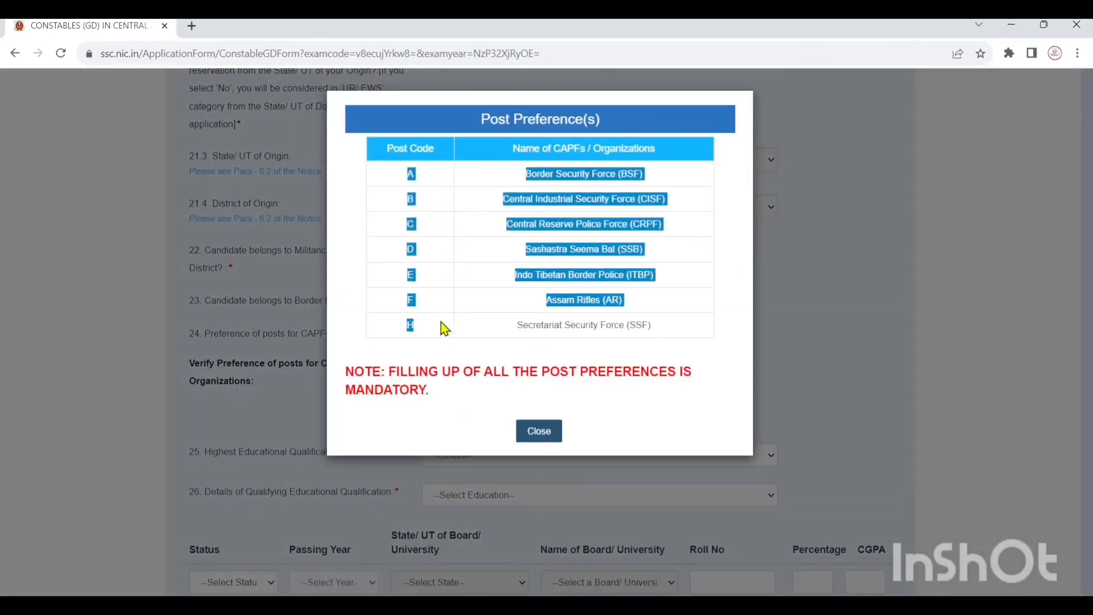
left_click(442, 327)
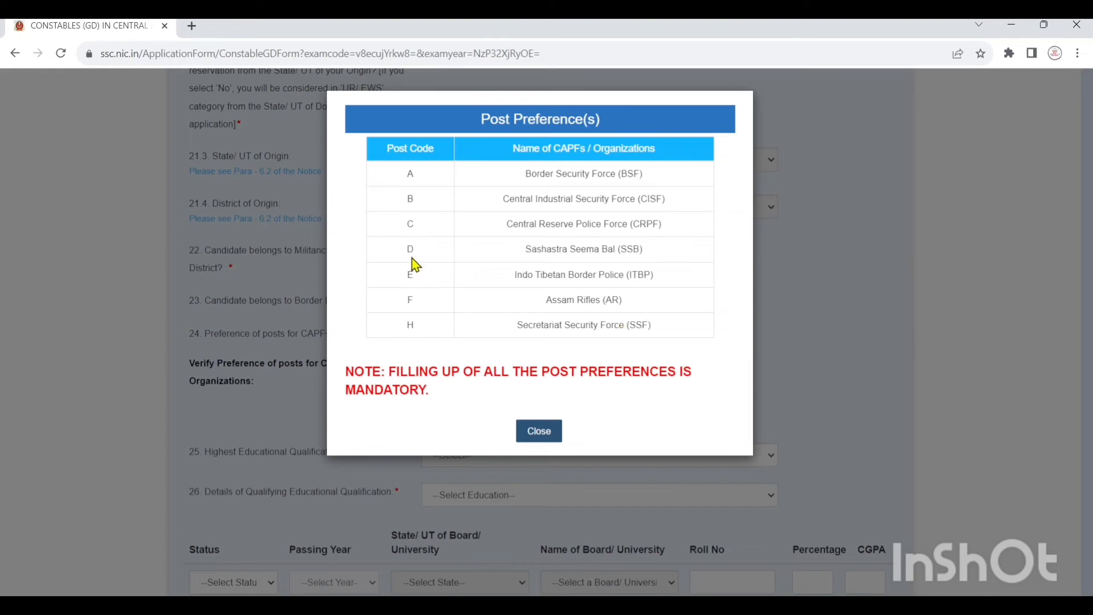
left_click_drag(406, 227, 425, 228)
left_click(546, 436)
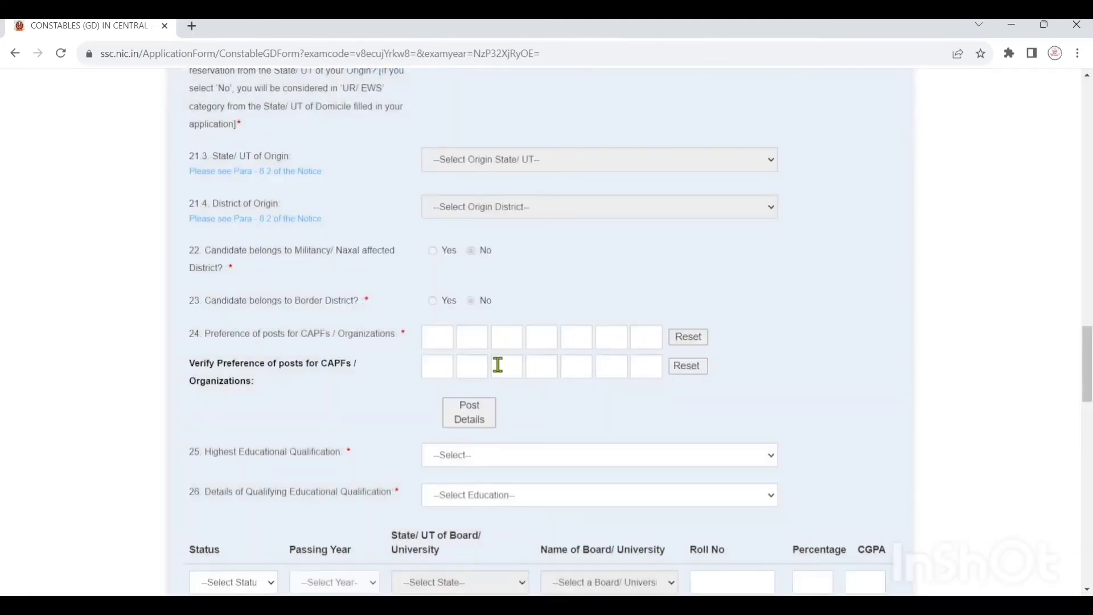
left_click(478, 421)
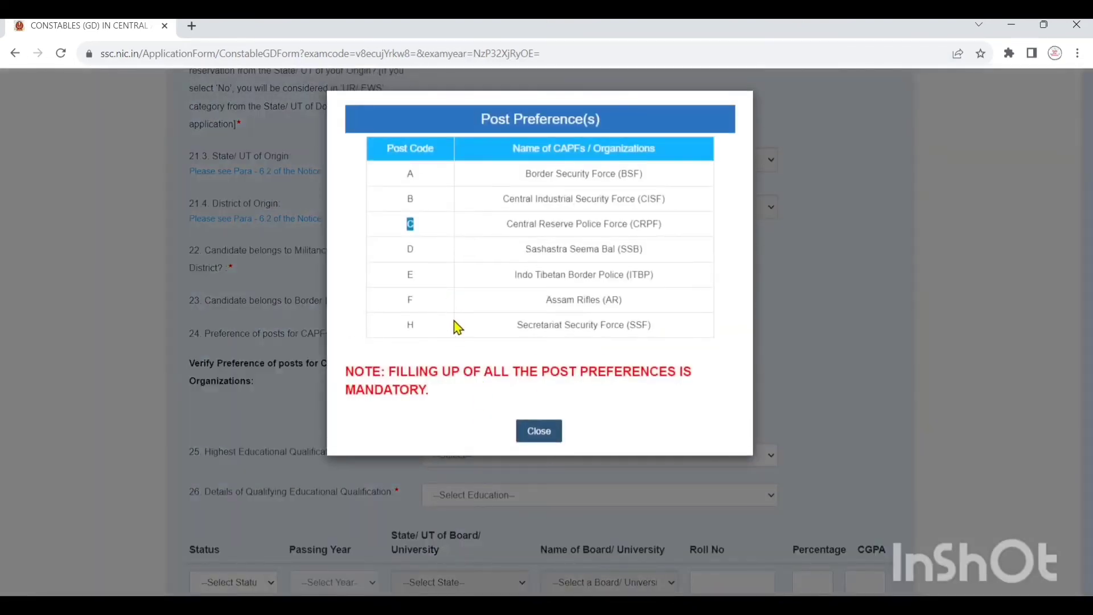
double_click(409, 325)
- Review post codes B and D–H, then close the post preference table
double_click(409, 198)
left_click_drag(402, 251, 419, 334)
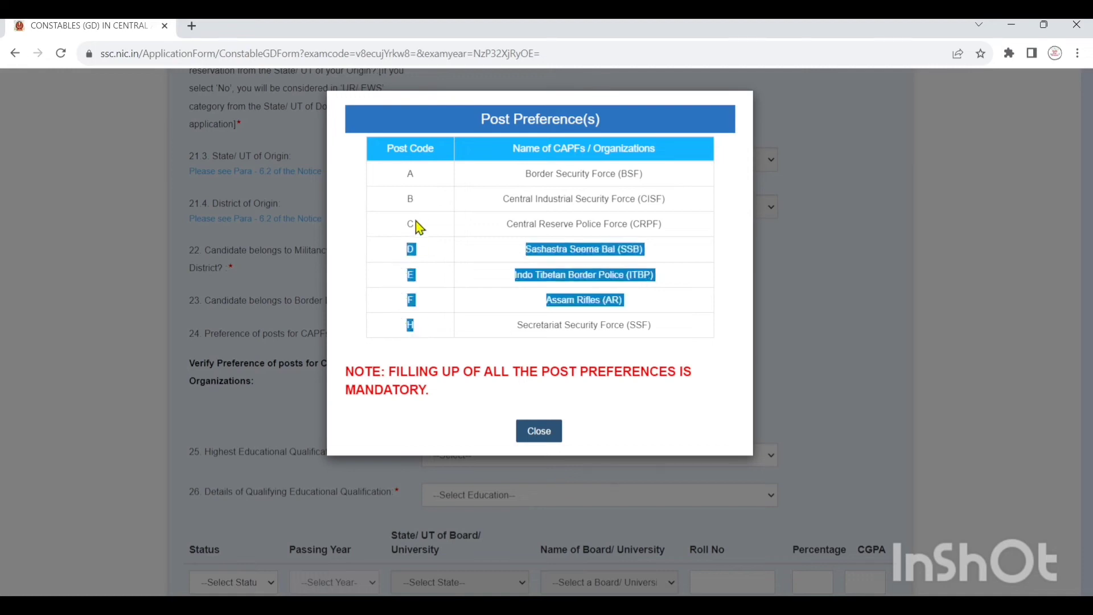
left_click(476, 334)
left_click(535, 434)
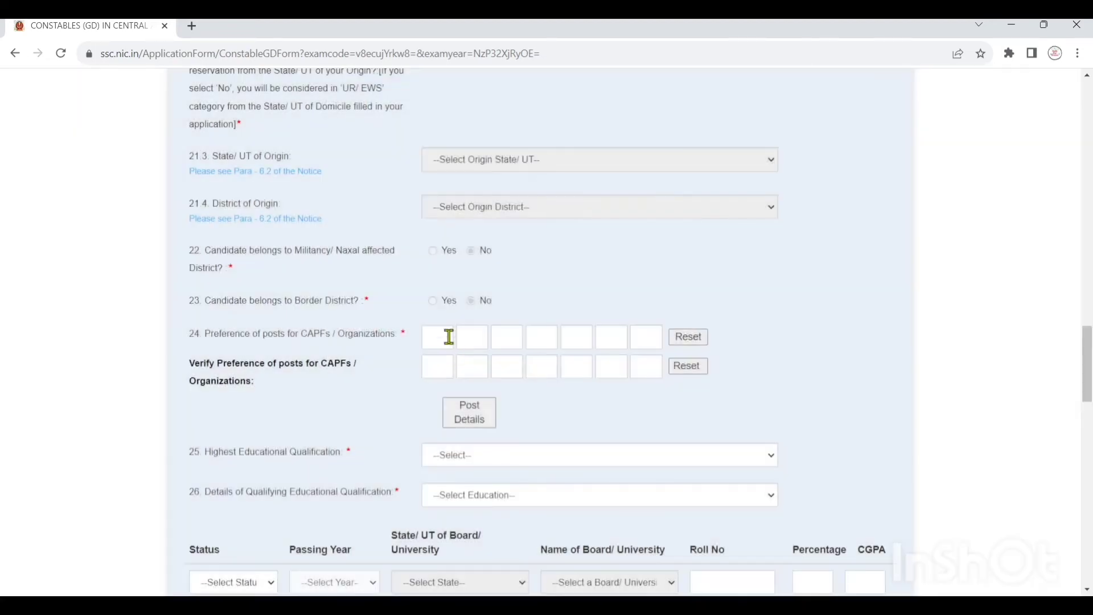
- Enter the seven post preferences in order H, B, D, A, C, E, F
left_click(448, 336)
type("H")
left_click(476, 336)
type("B")
left_click(501, 337)
type("D")
left_click(548, 340)
type("A")
left_click(580, 331)
type("G")
left_click(613, 331)
type("E")
left_click(647, 336)
type("F")
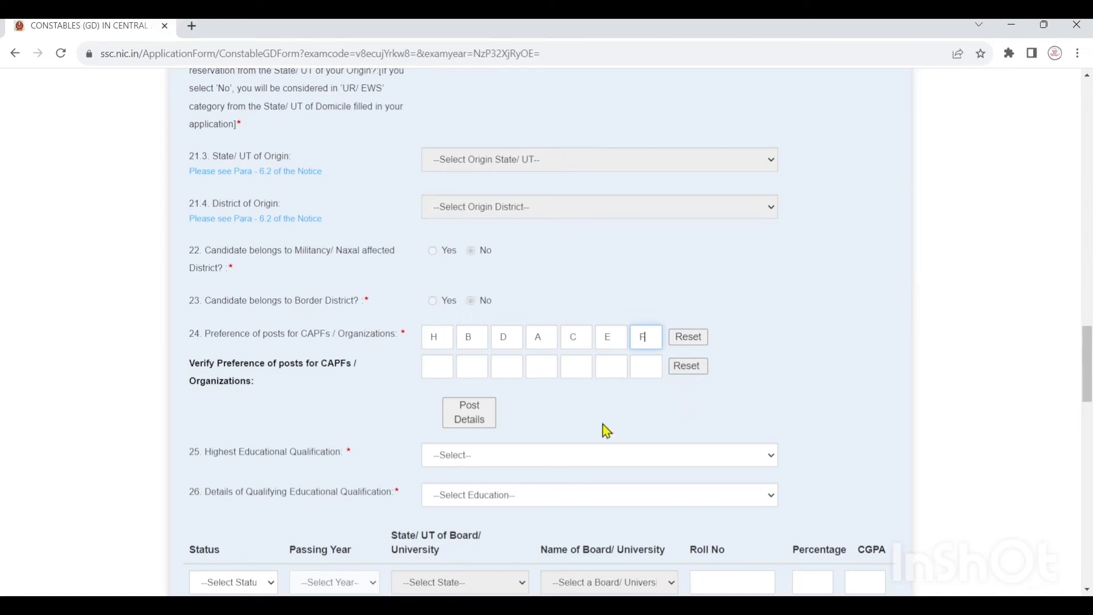
- Repeat H, B, D, A, C, E, F in the verify post preference boxes
left_click(439, 368)
type("H")
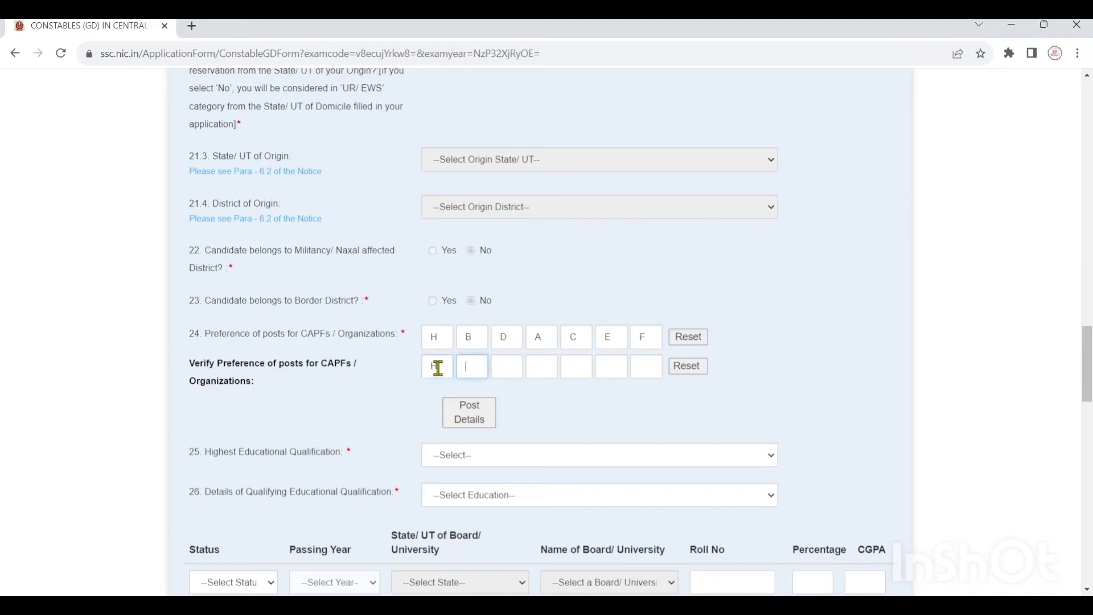
type("BDA")
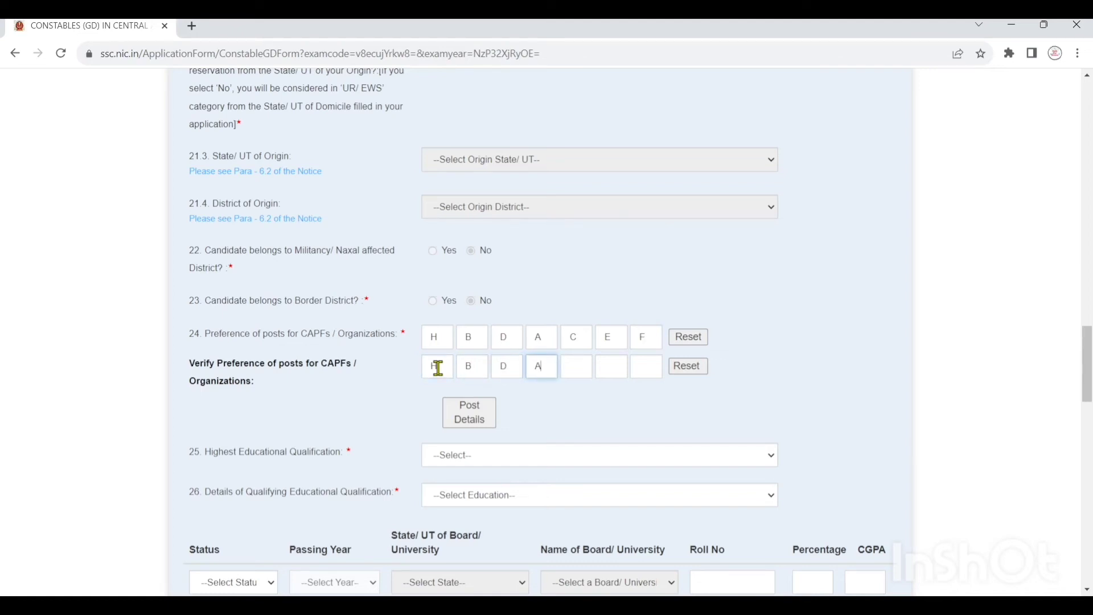
type("CE")
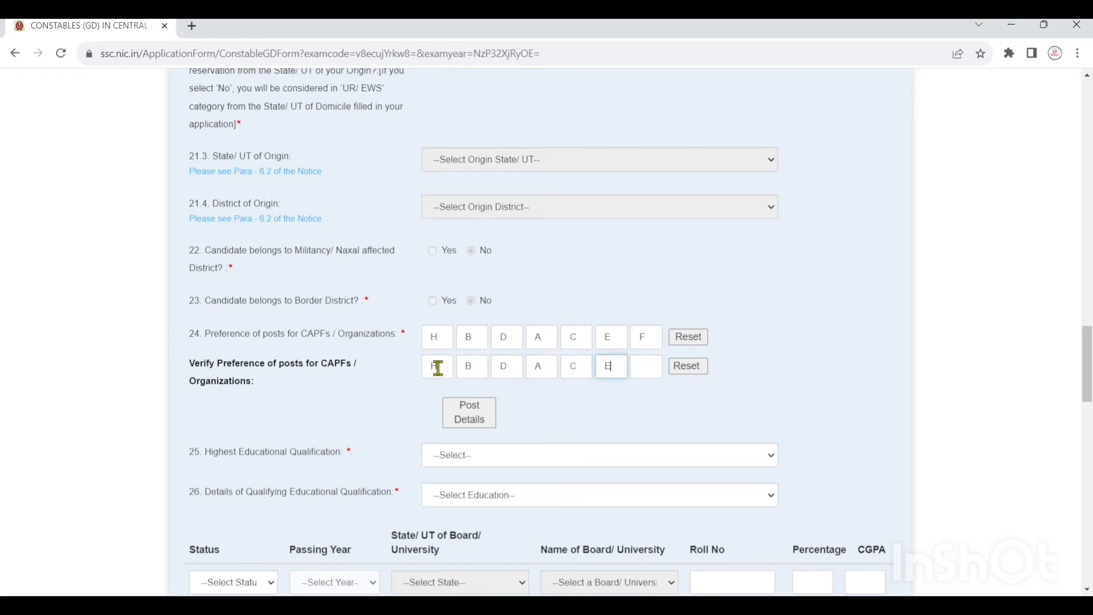
type("F")
- Set qualification to Matriculation/ 10th Class Pass(1), 10th Standard, Passed, with 89 percent
scroll(506, 368, "down", 1)
scroll(490, 324, "down", 1)
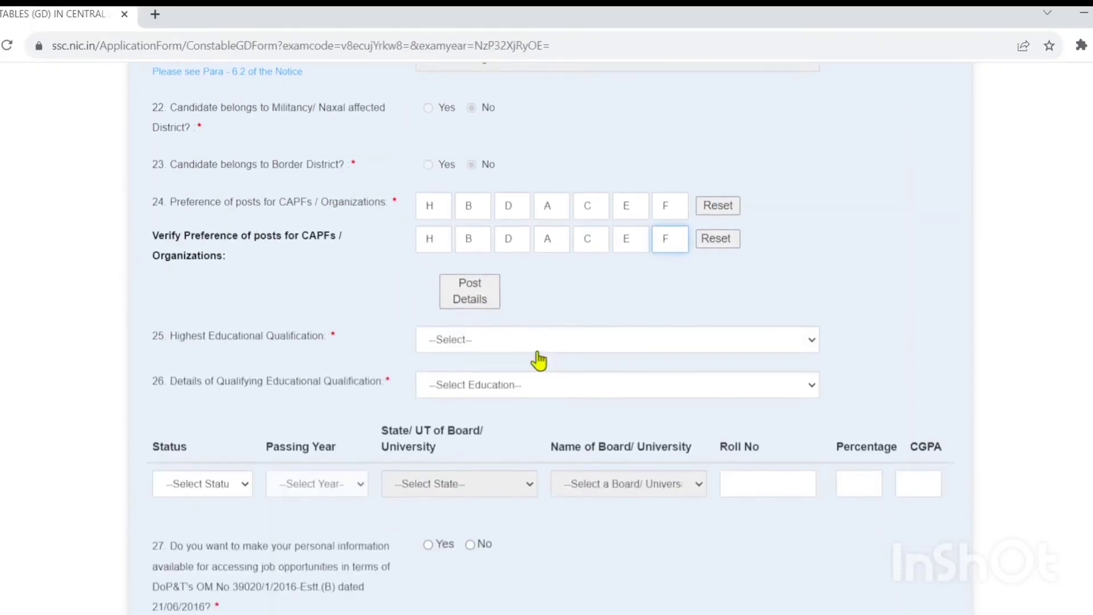
left_click(457, 344)
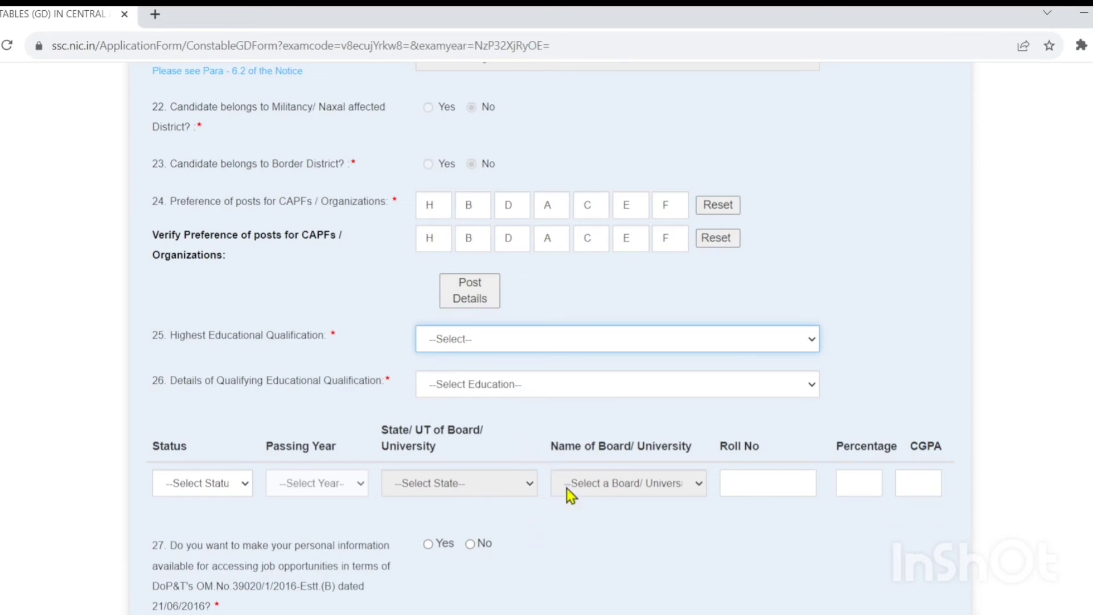
key("Down")
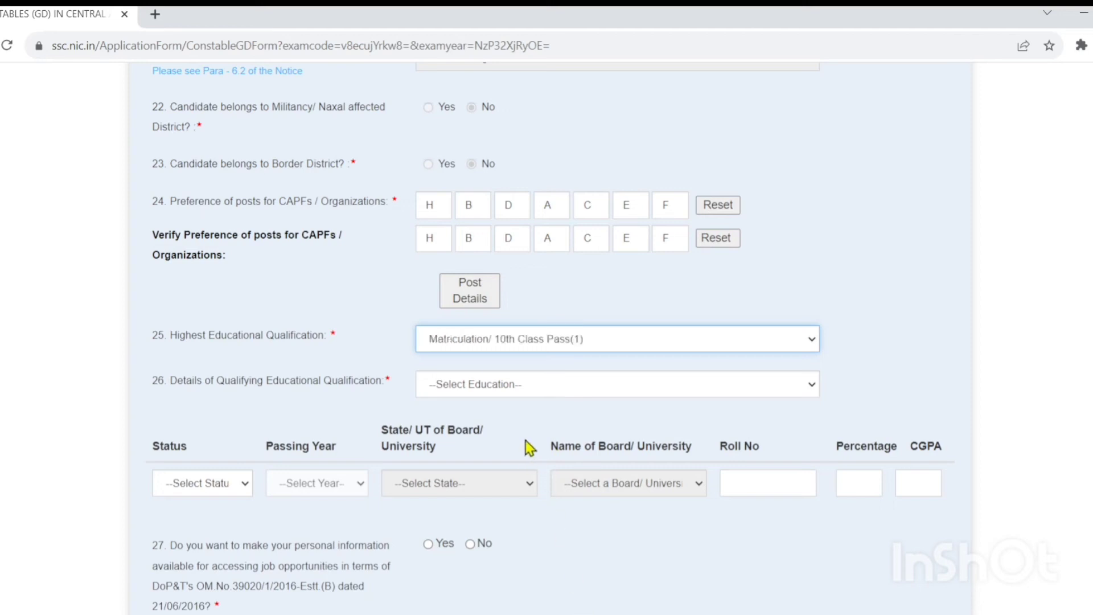
key("Tab")
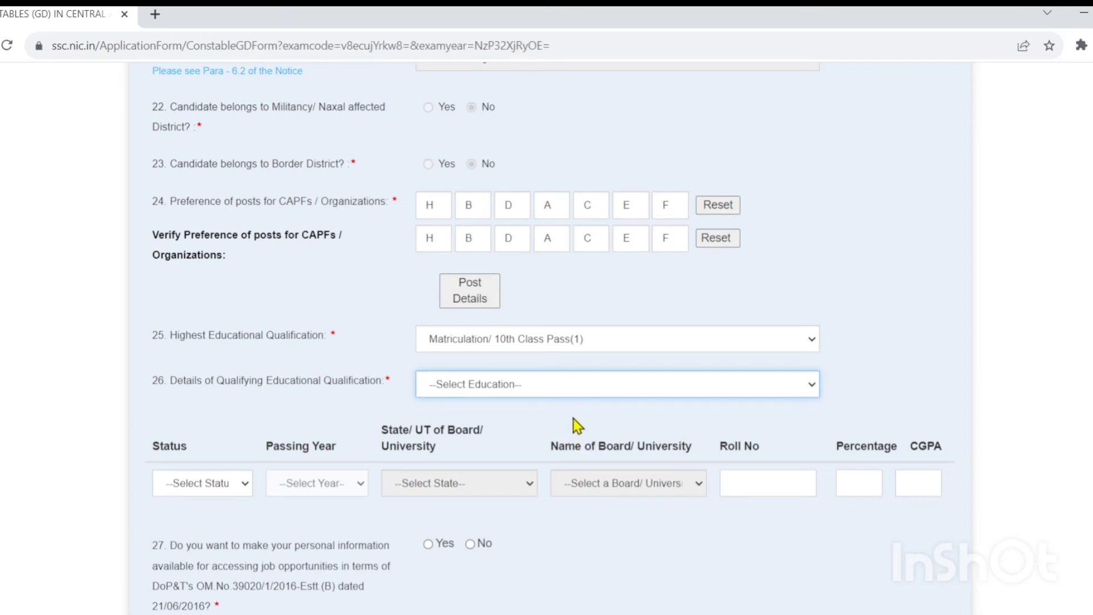
key("Down")
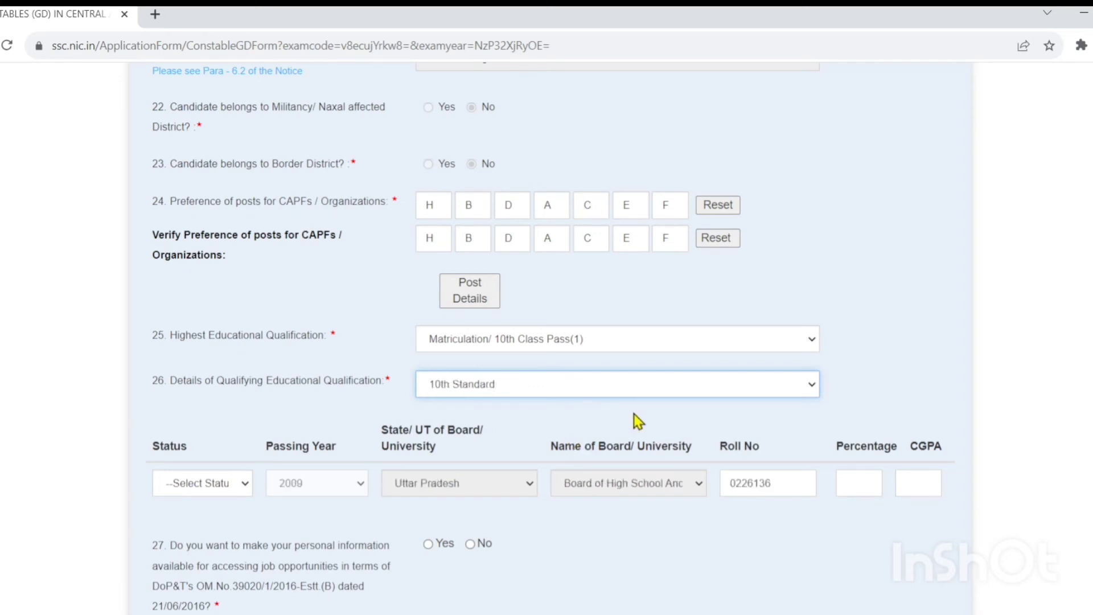
left_click(243, 487)
key("Down")
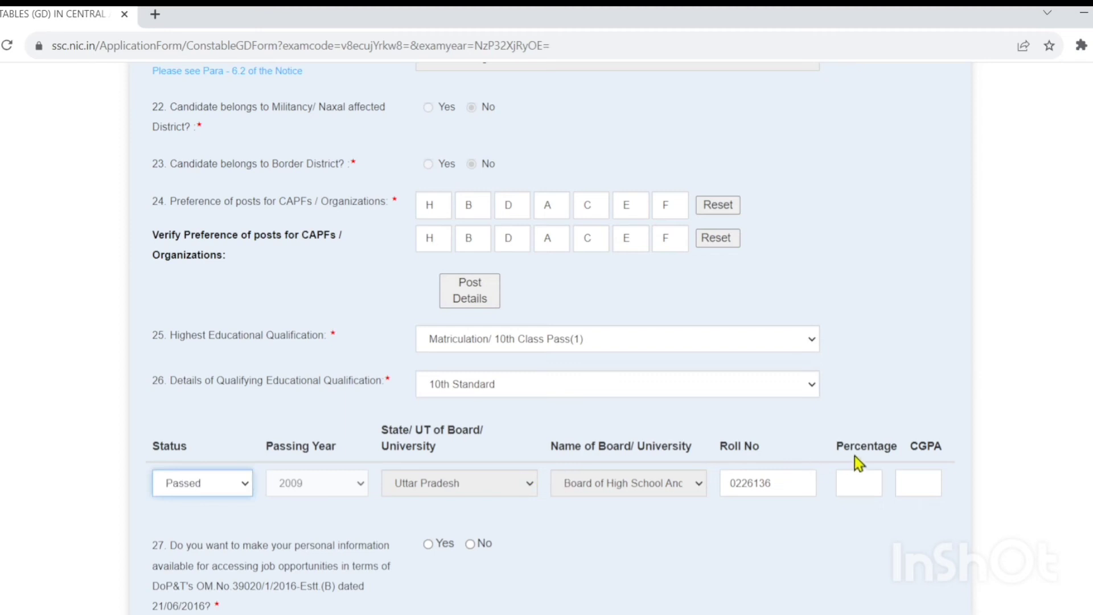
left_click(865, 473)
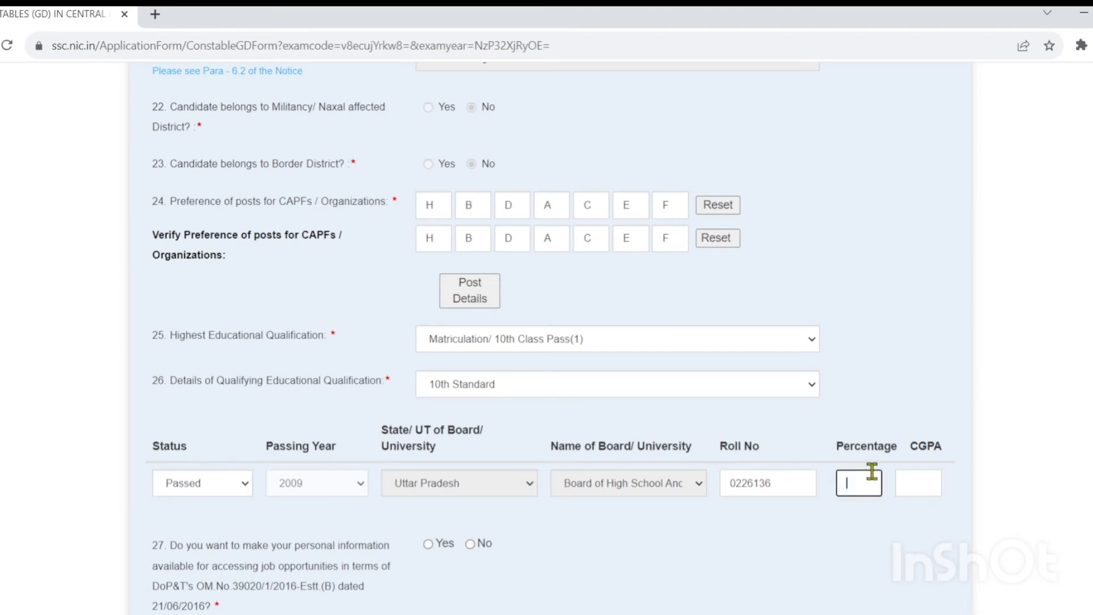
type("89")
left_click(792, 558)
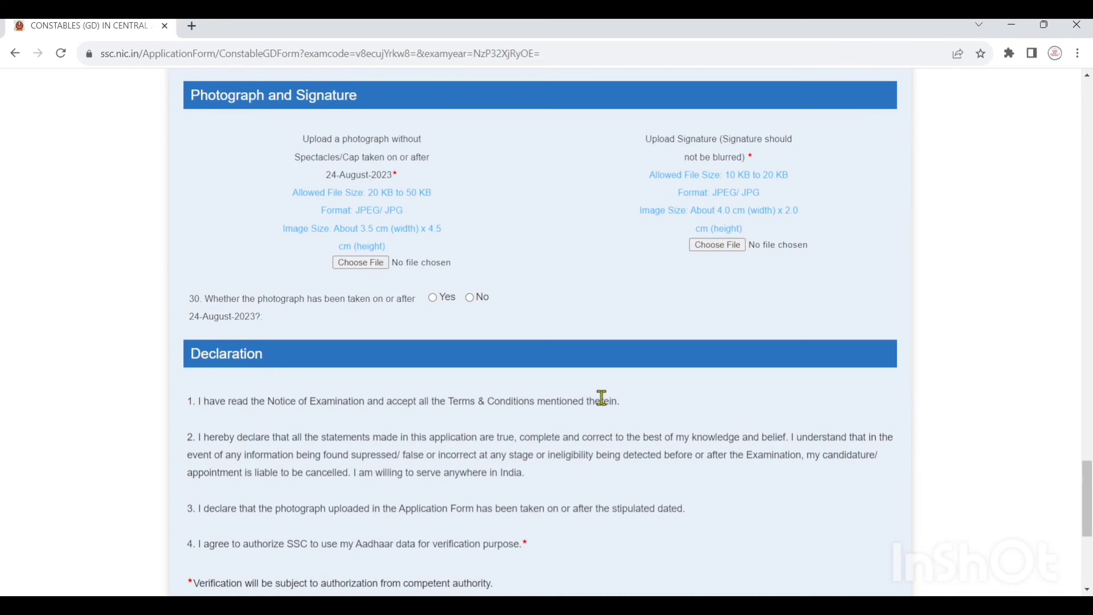
- Upload the photograph file and try a signature file, which shows a 10–20 KB size warning
left_click(361, 262)
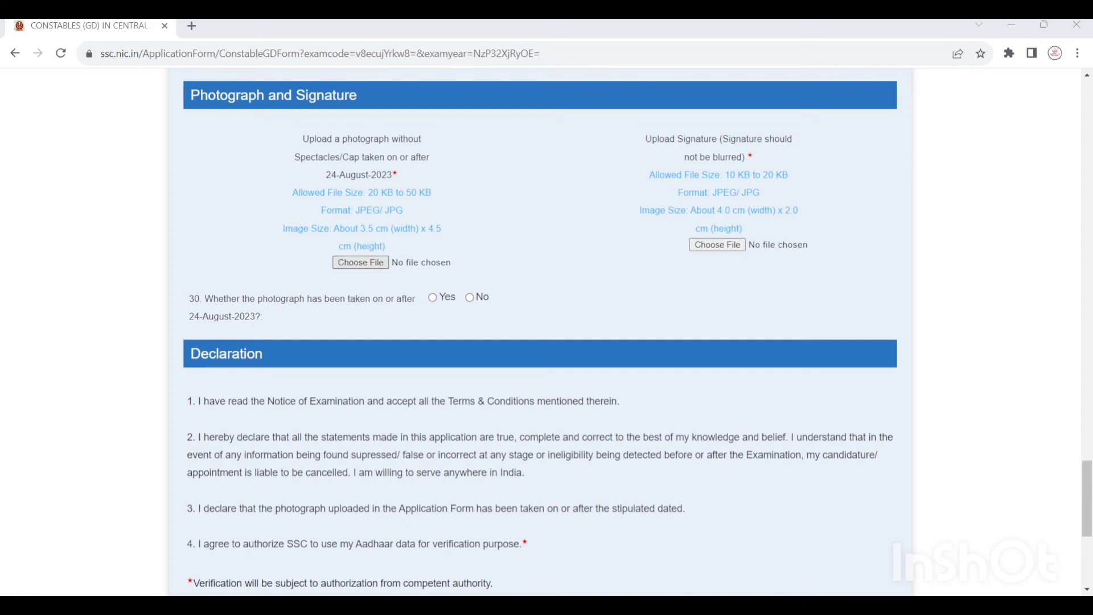
double_click(419, 195)
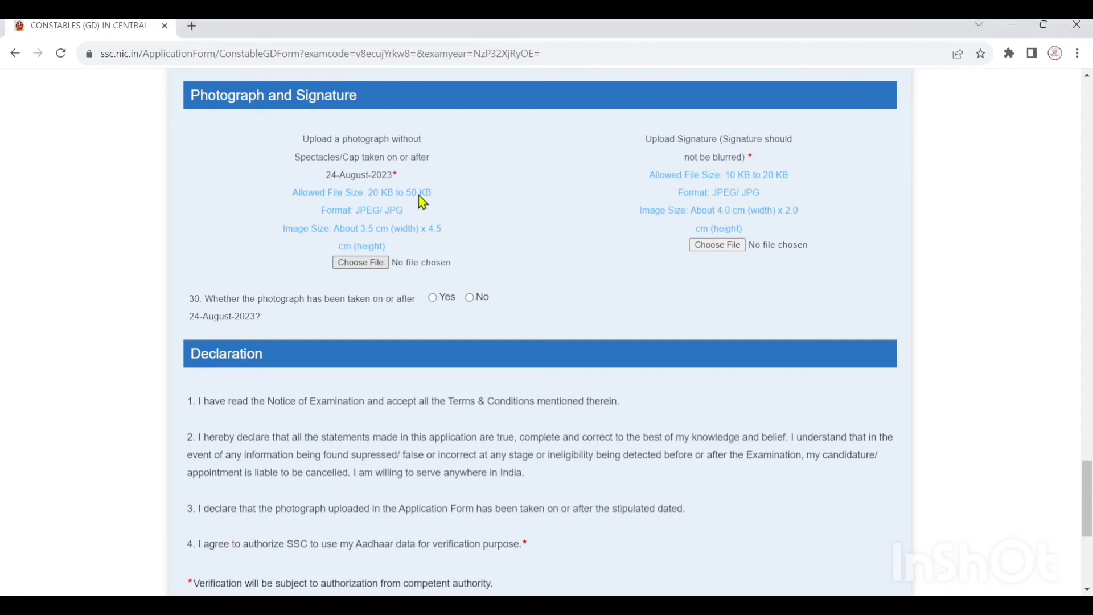
left_click(718, 244)
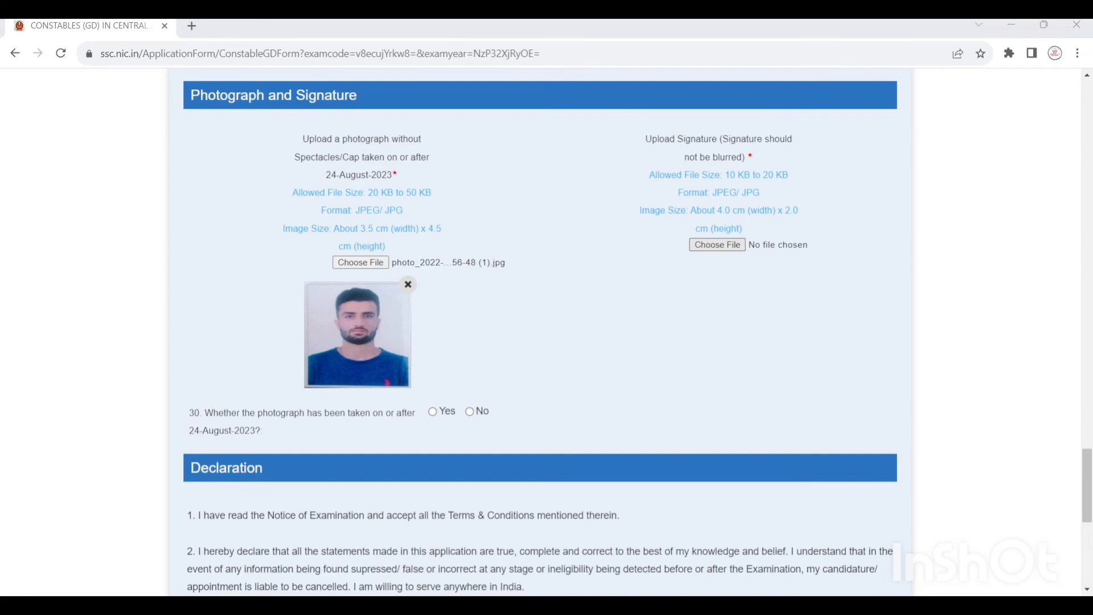
double_click(295, 203)
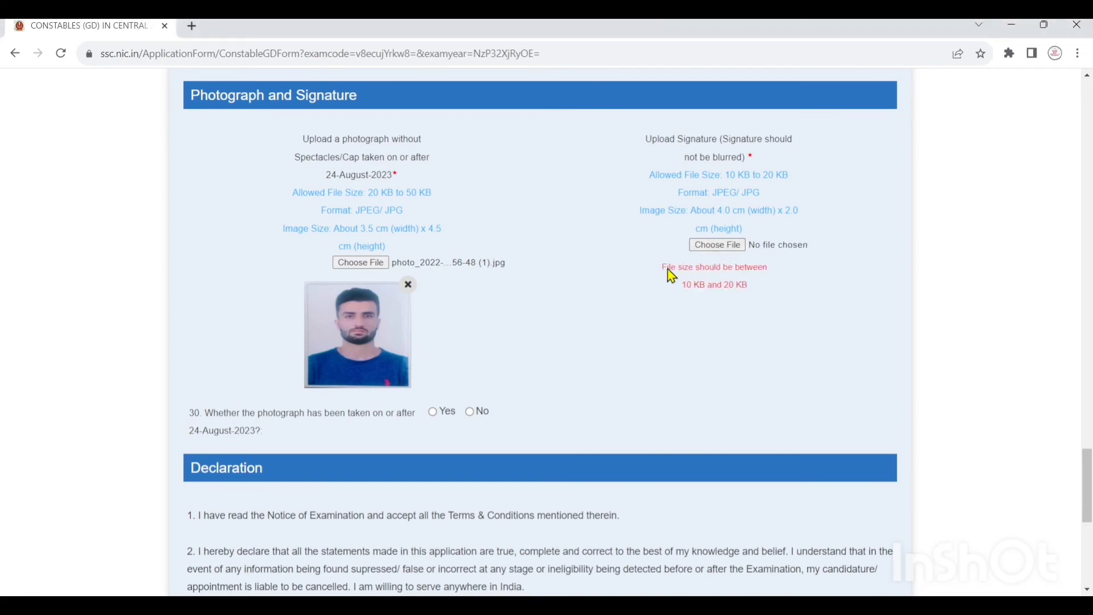
left_click_drag(666, 271, 754, 276)
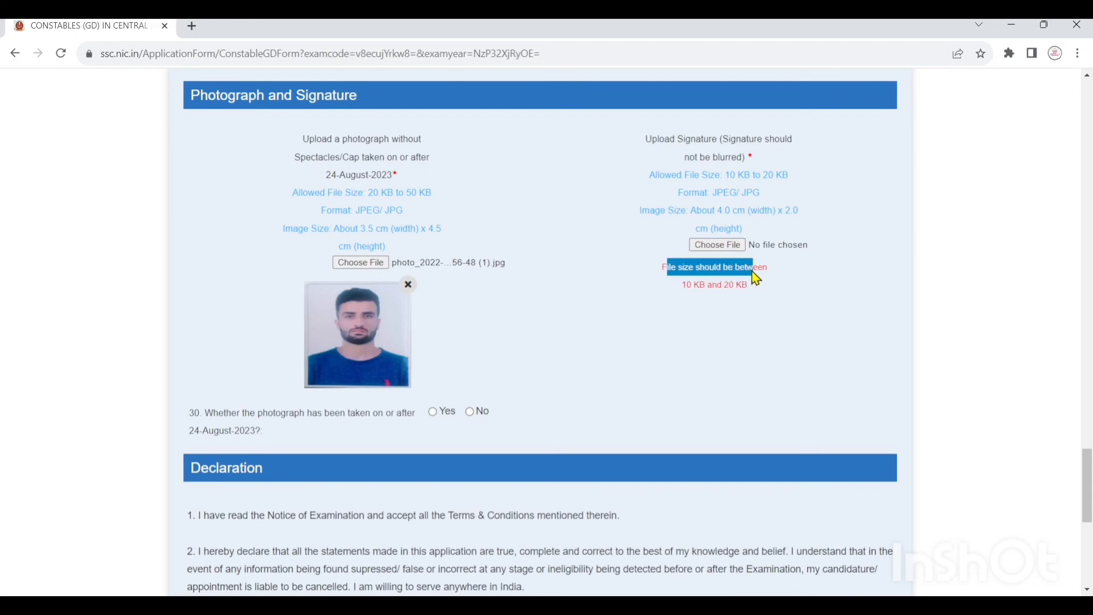
left_click(750, 310)
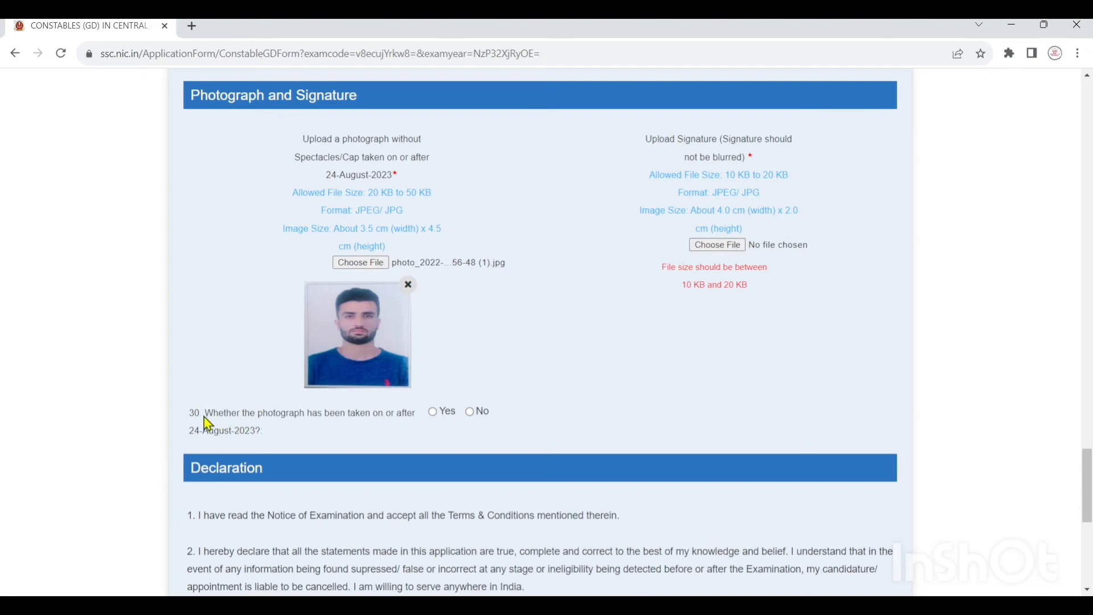
- Leave question 30 on the photograph date answered Yes, dismissing the date alert
left_click_drag(207, 415, 370, 434)
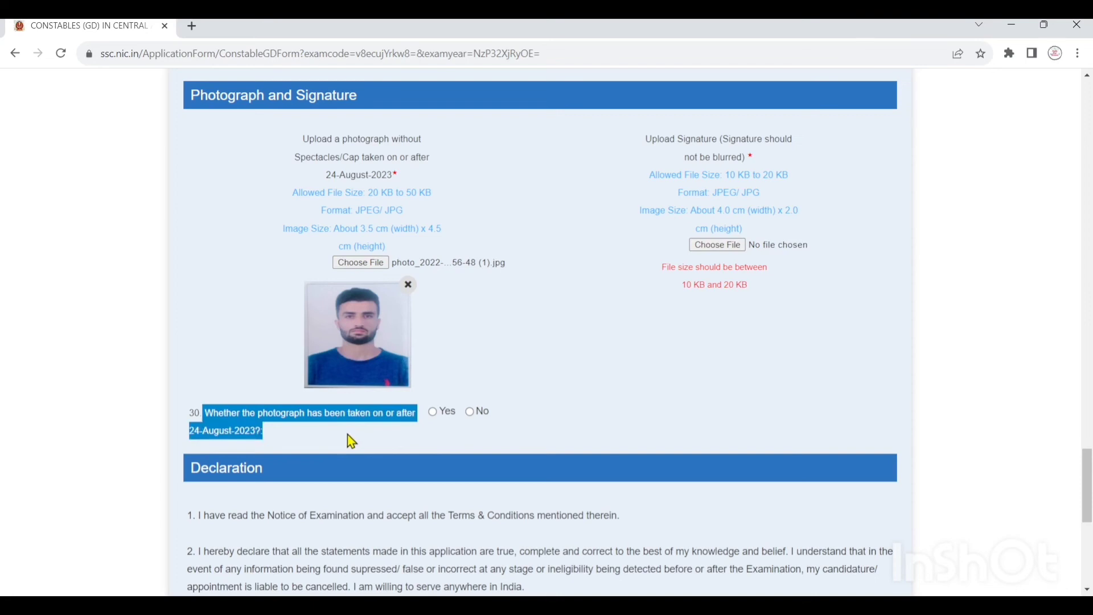
left_click(347, 435)
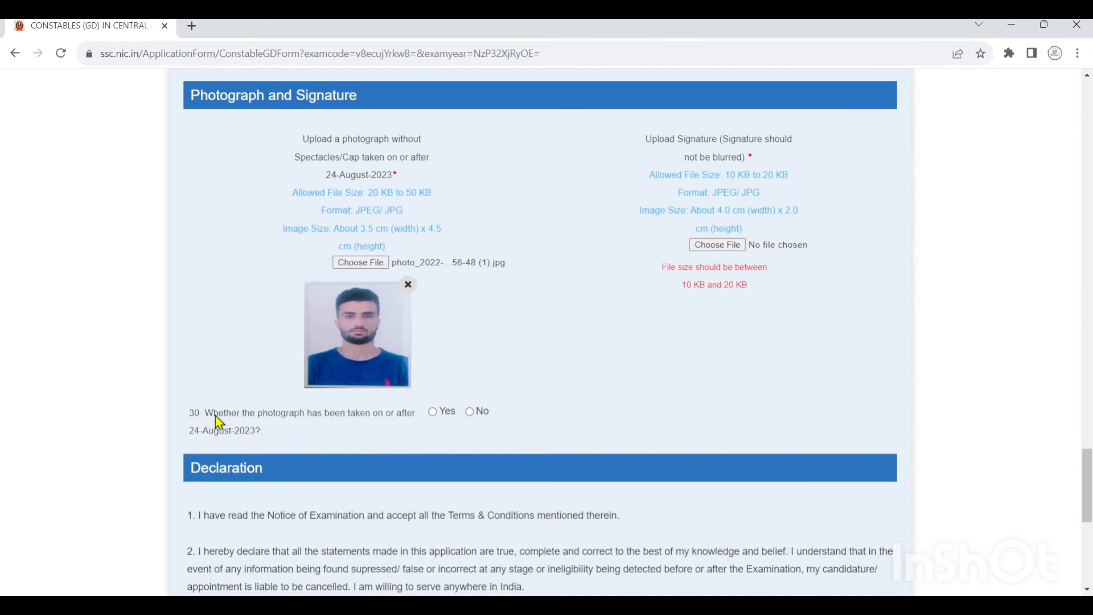
left_click_drag(217, 420, 269, 429)
left_click(370, 444)
left_click(469, 412)
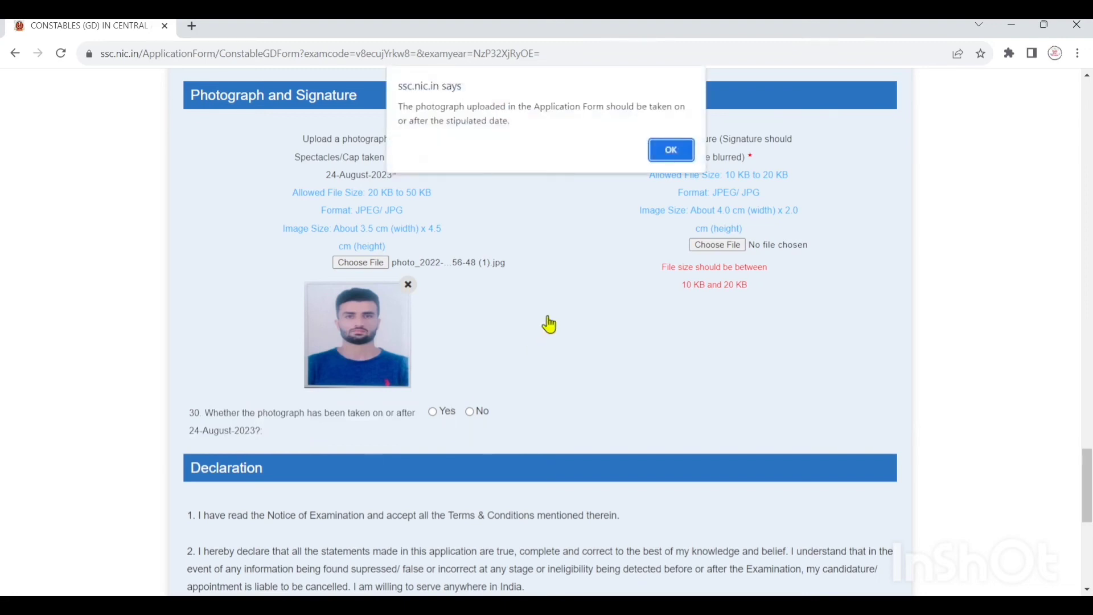
left_click(676, 152)
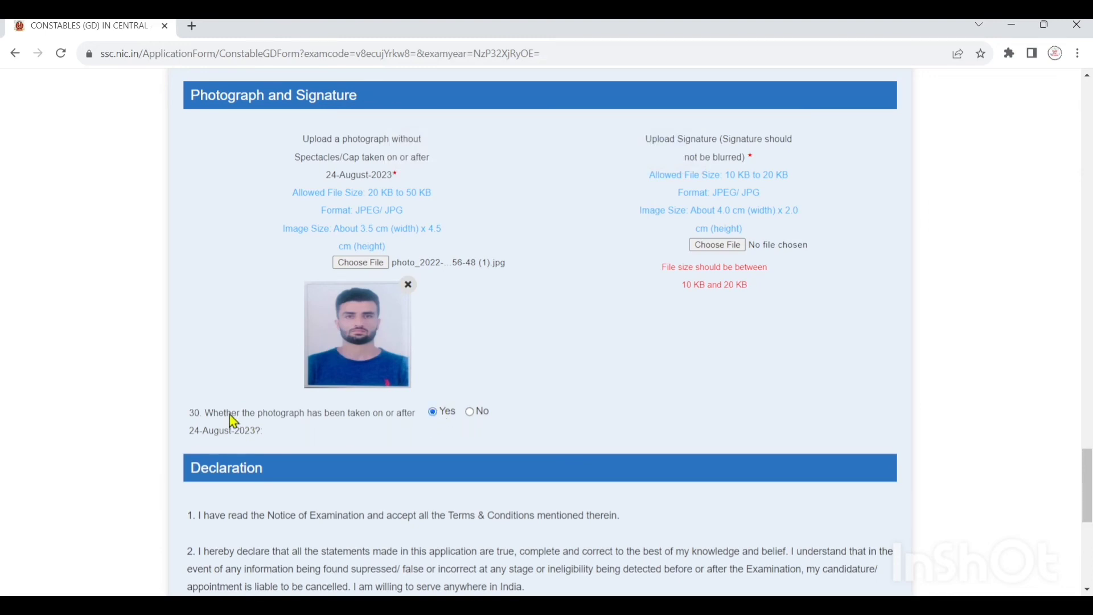
left_click_drag(215, 415, 389, 414)
left_click(387, 437)
- Accept the declaration and enter the captcha text
scroll(198, 374, "down", 6)
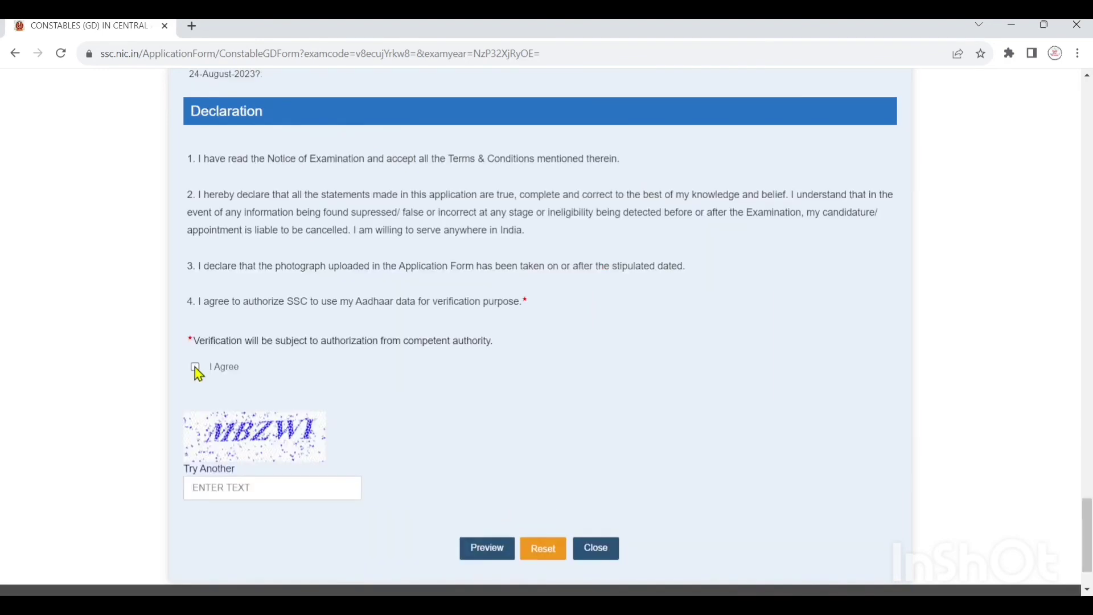
left_click(195, 368)
scroll(340, 359, "down", 1)
left_click(273, 413)
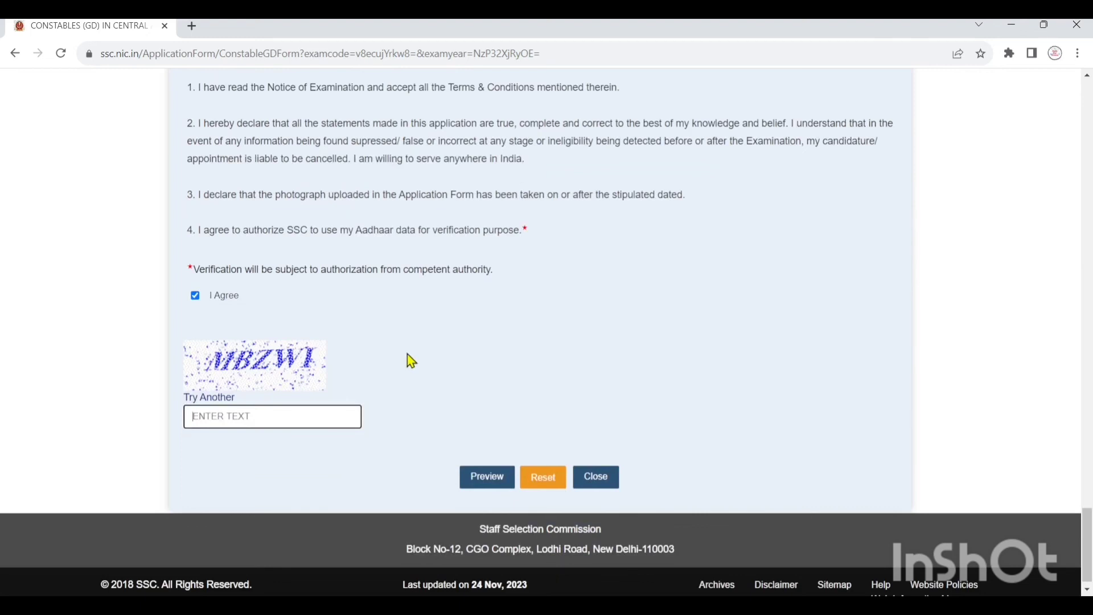
type("MBZWI")
- Preview the application, then submit it and confirm the final submission
left_click(502, 481)
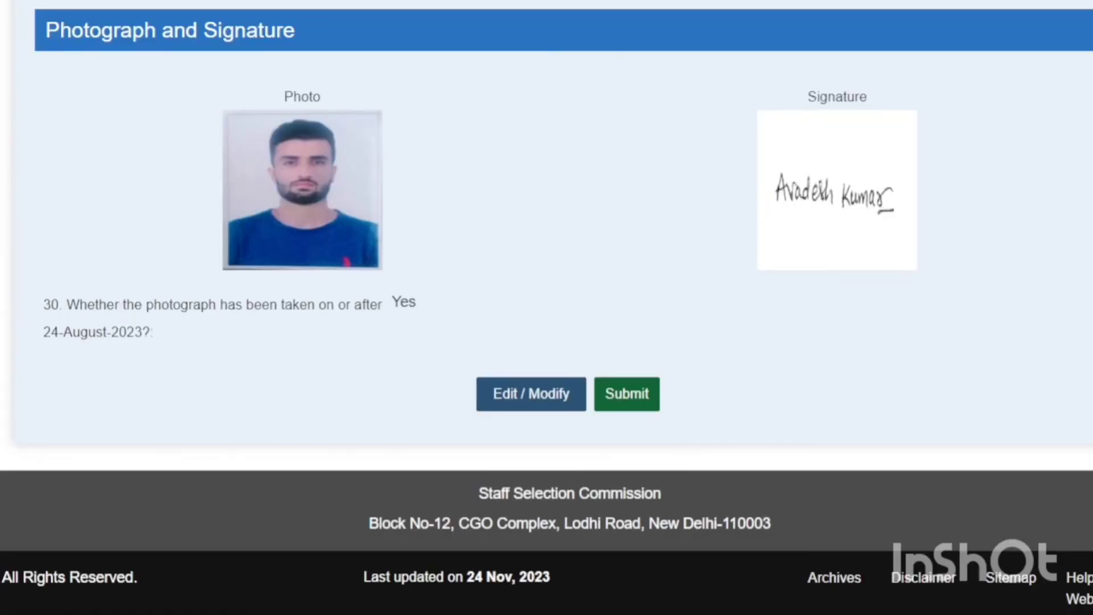
left_click(629, 399)
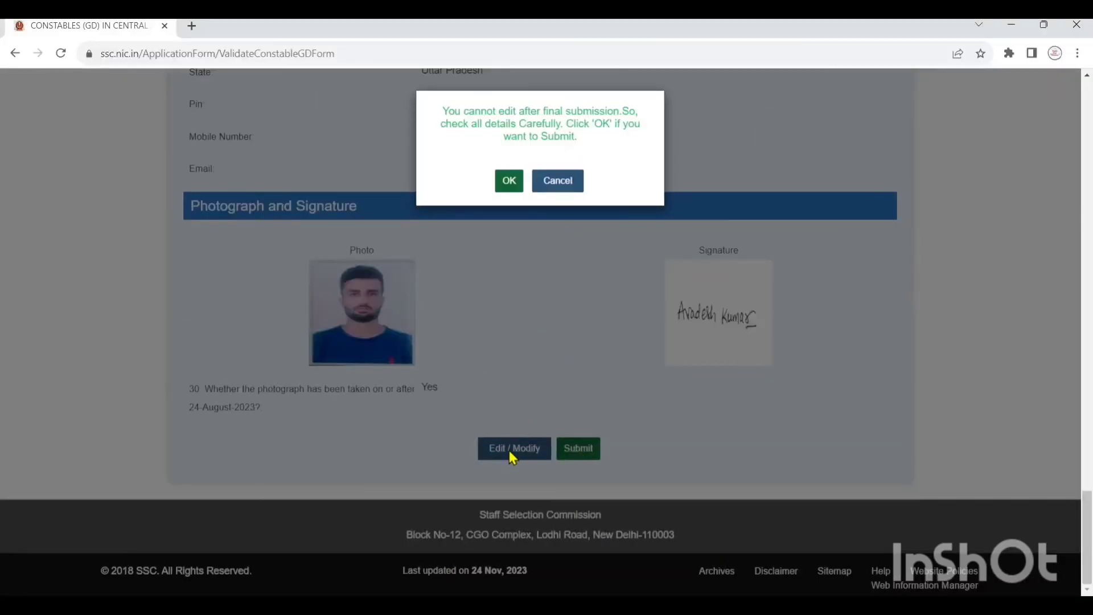
left_click(508, 184)
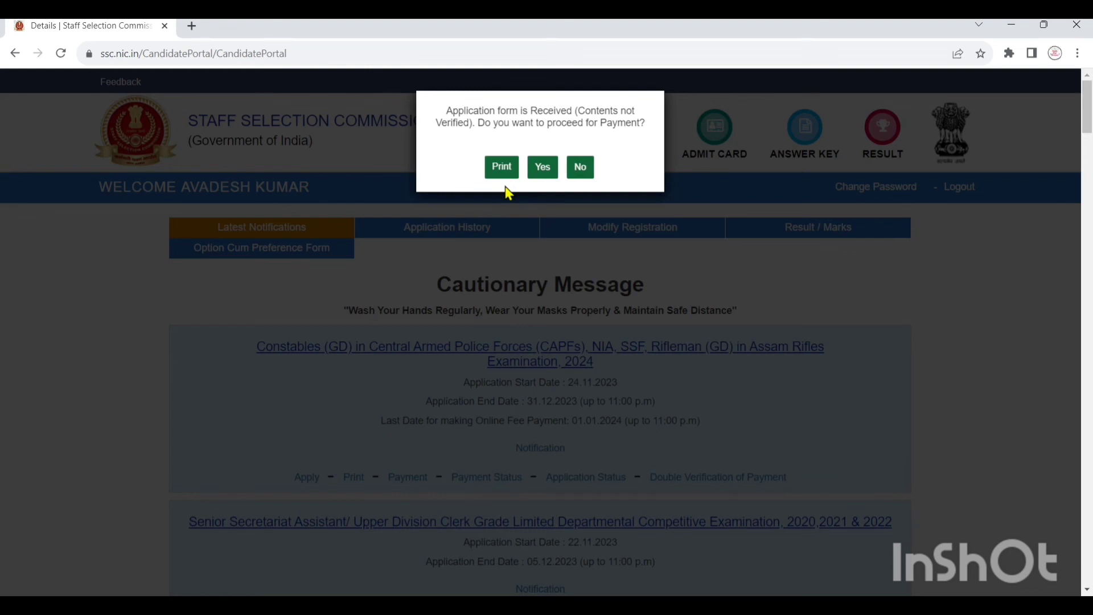
- Proceed to payment and submit the Rs 100 fee with the Online payment mode
left_click(550, 169)
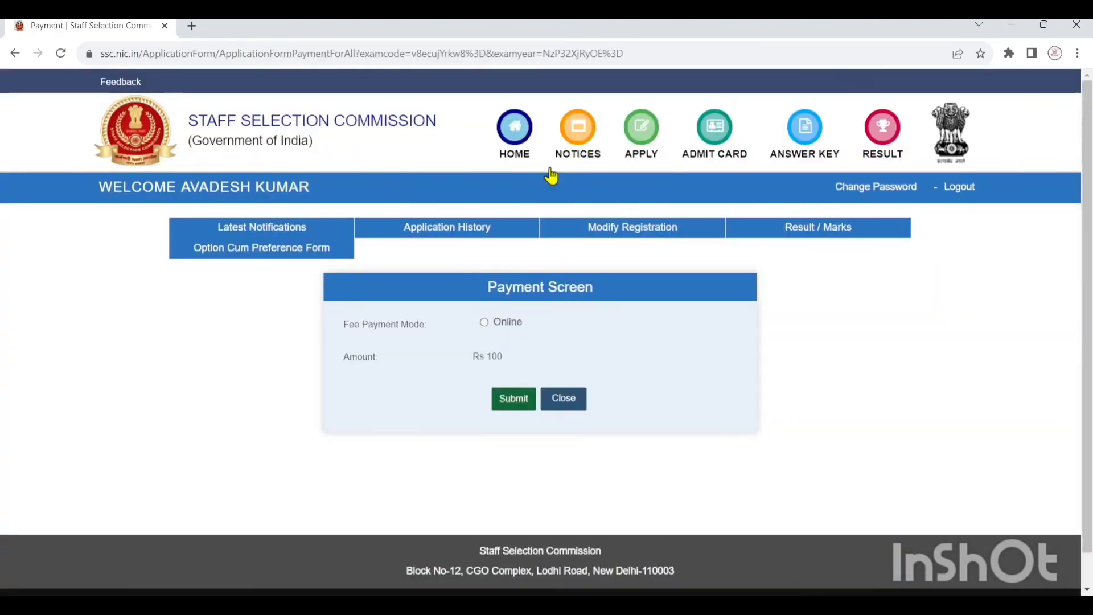
left_click(484, 323)
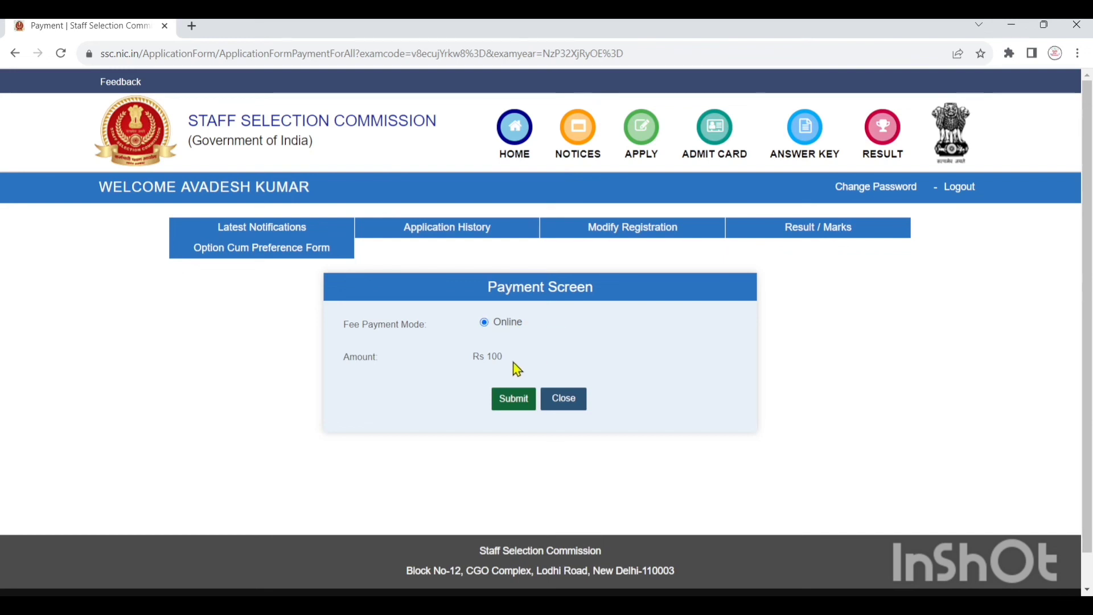
left_click_drag(484, 358, 505, 361)
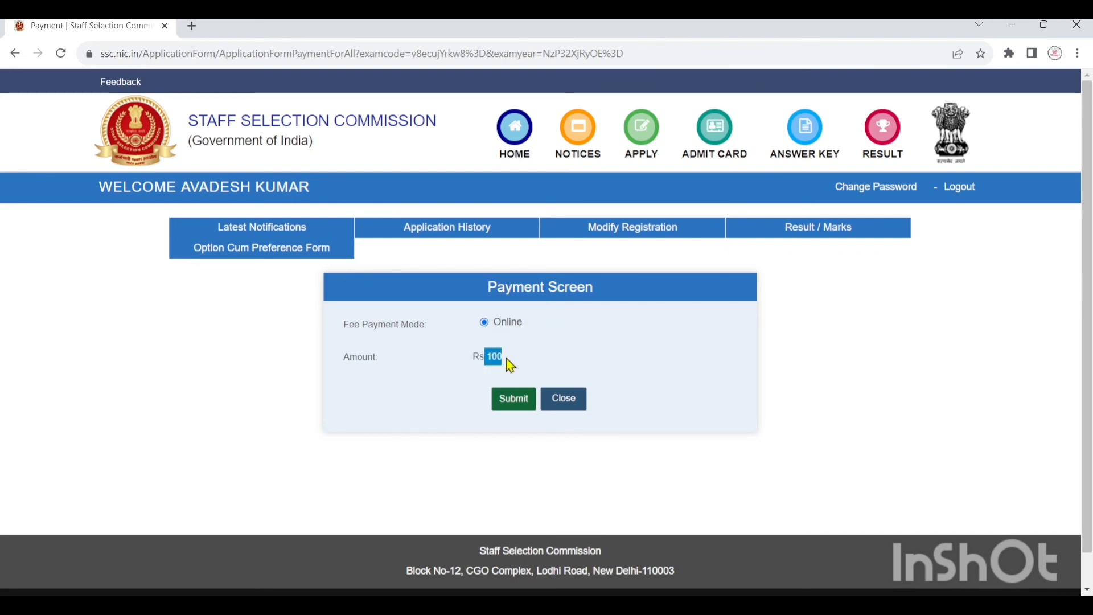
left_click(540, 350)
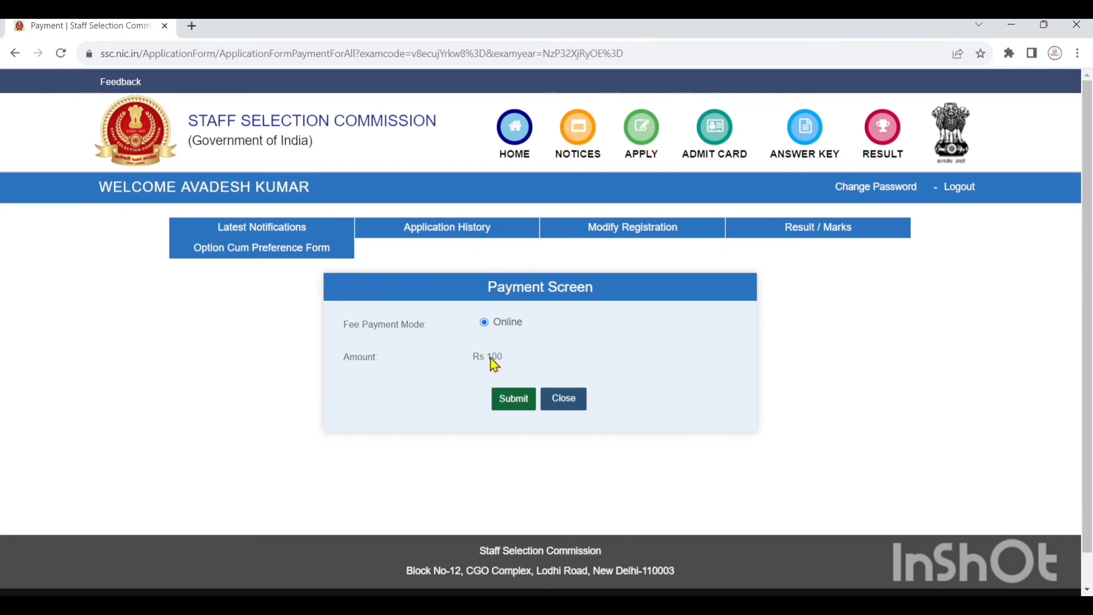
left_click_drag(490, 361, 506, 362)
left_click(517, 401)
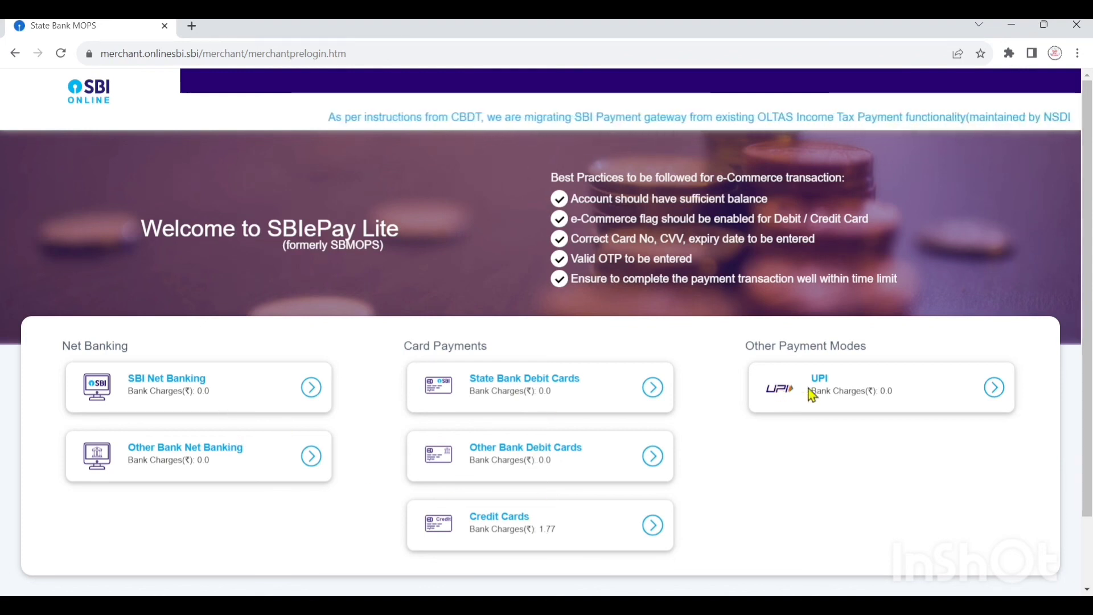
- Choose UPI in SBI ePay Lite and pay the Rs 100 by QR code
left_click(989, 387)
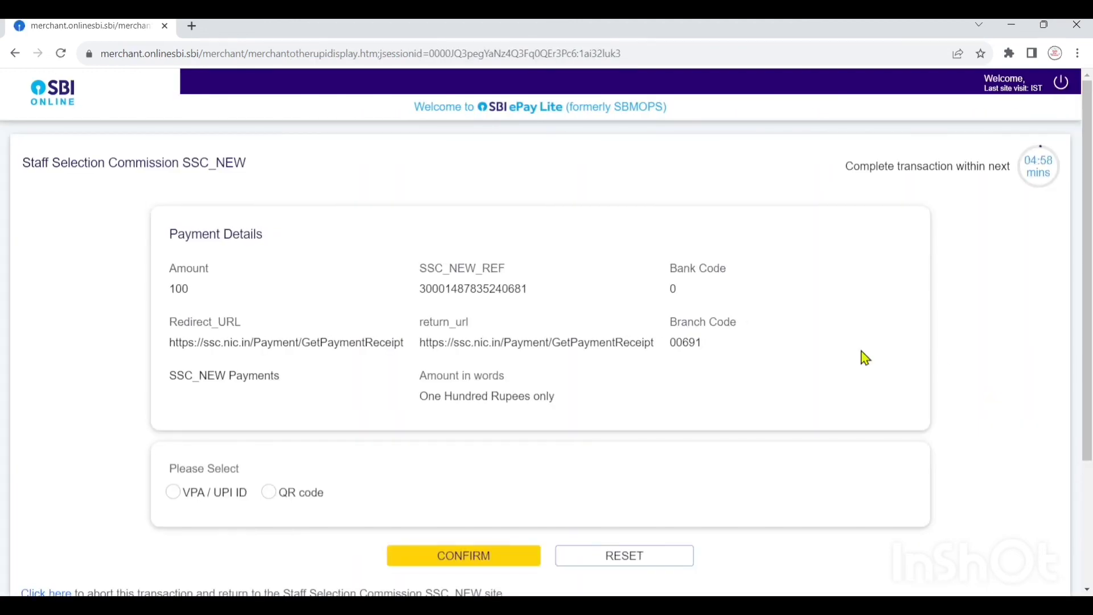
scroll(664, 359, "down", 3)
left_click(266, 349)
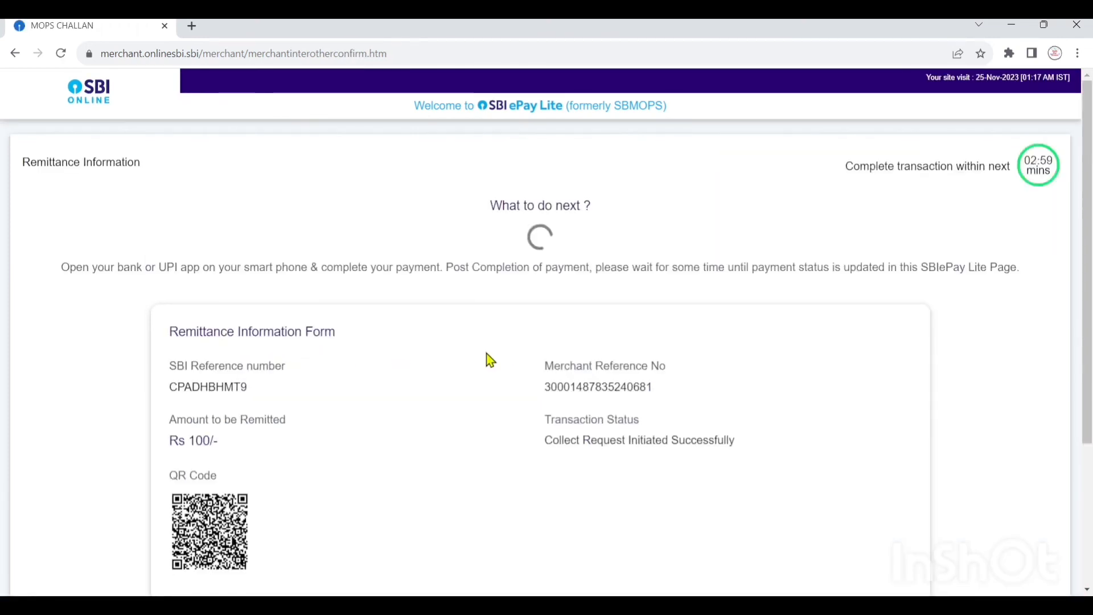
scroll(490, 360, "down", 3)
scroll(481, 361, "up", 3)
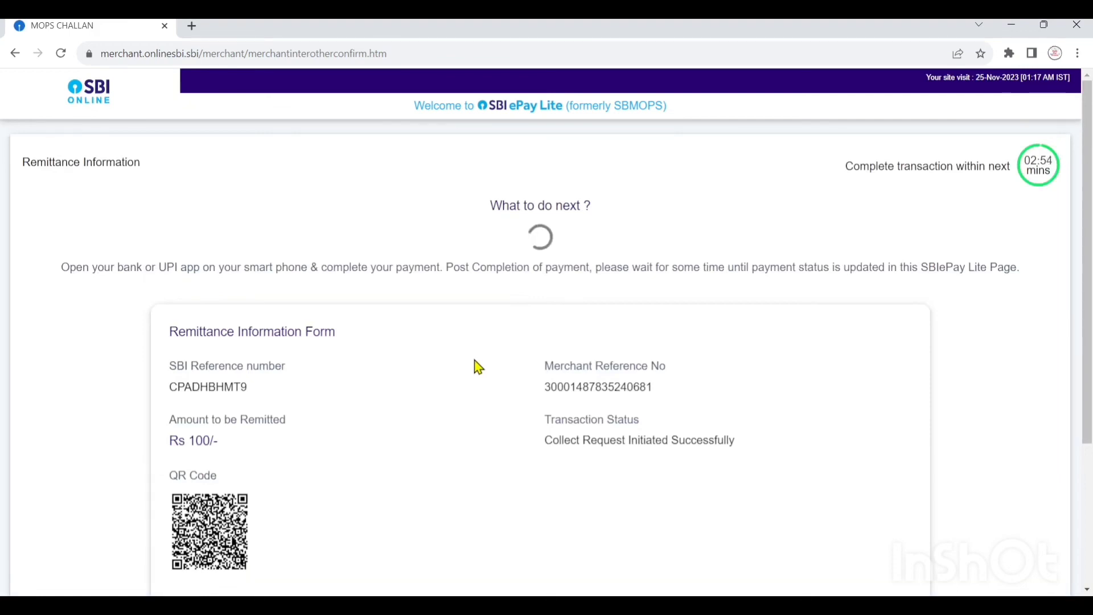
scroll(478, 367, "down", 1)
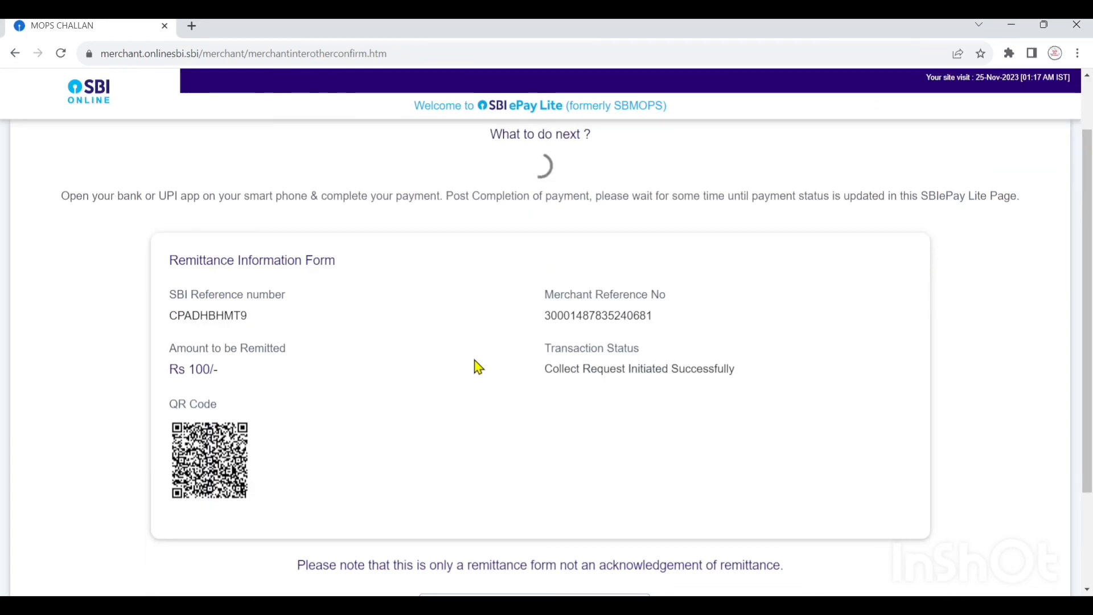
scroll(478, 367, "up", 1)
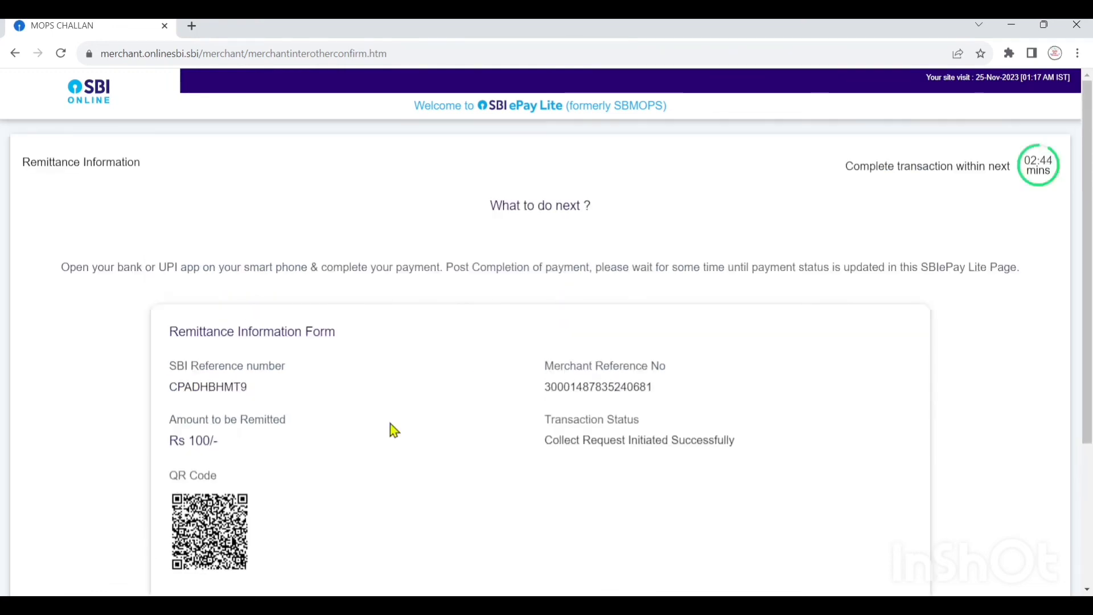
scroll(343, 480, "down", 1)
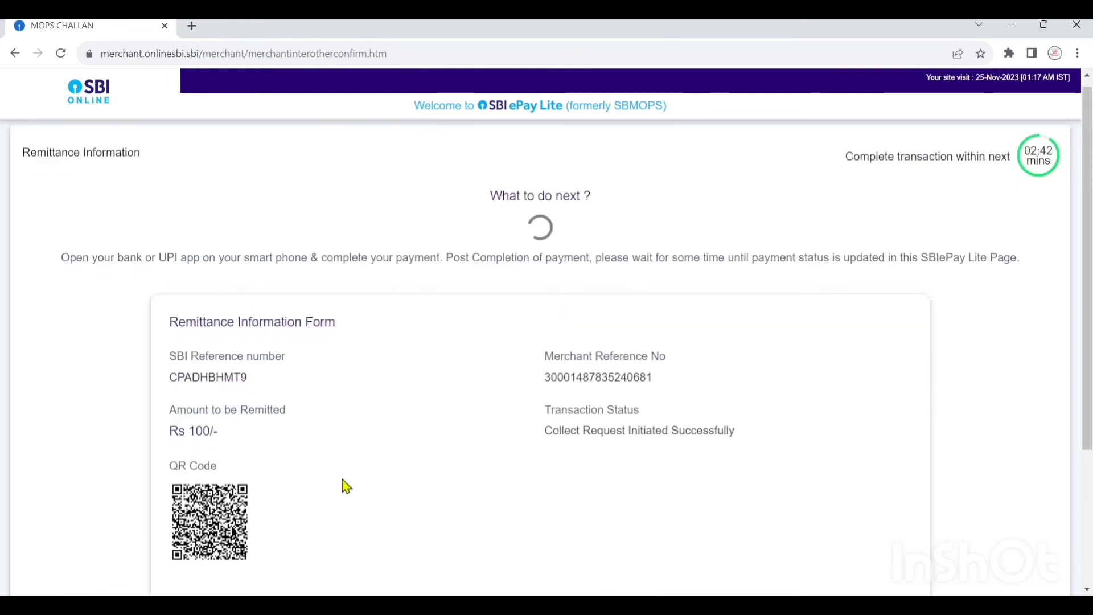